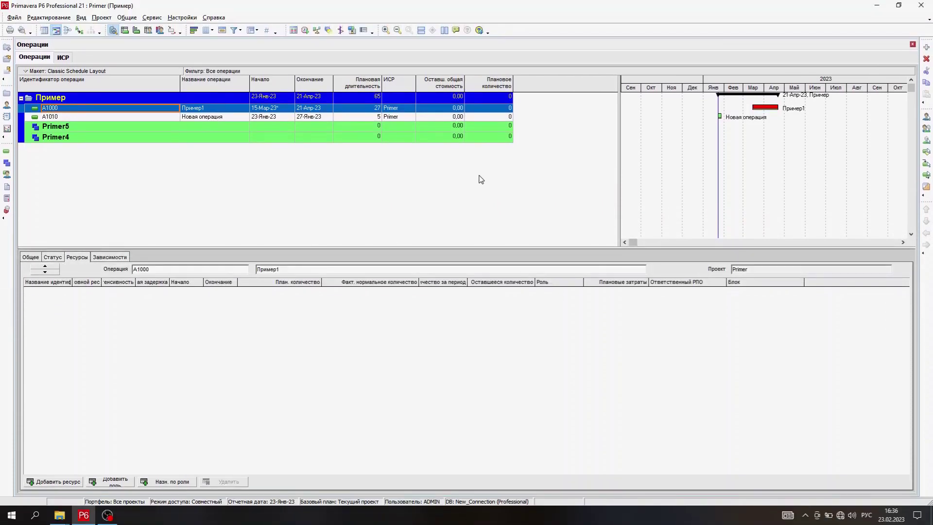
- Add a new activity under the Primer5 WBS element and name it "Контрольная 1"
key(Insert)
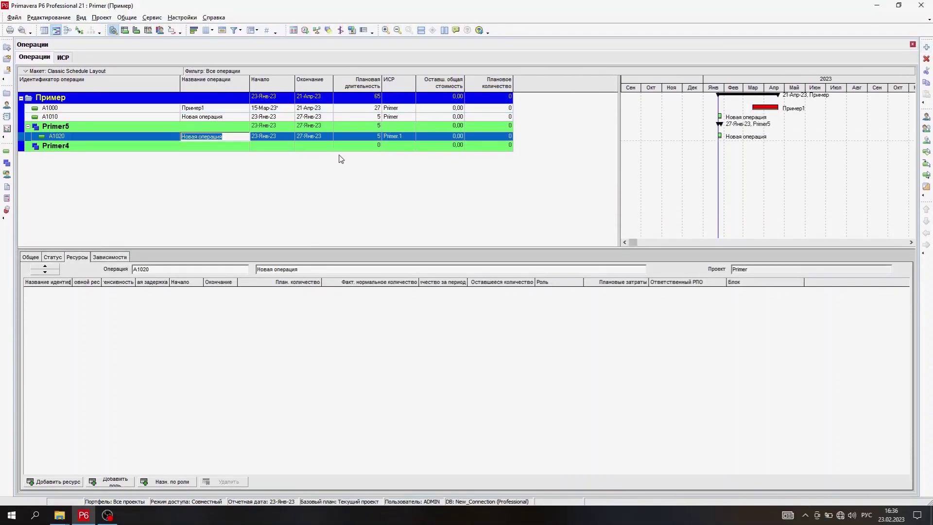
click(239, 136)
key(BackSpace)
key(BackSpace)
key(BackSpace)
key(BackSpace)
key(BackSpace)
key(BackSpace)
key(BackSpace)
key(BackSpace)
- Add a new activity under the Primer4 WBS element and name it "контрольная 2"
click(270, 146)
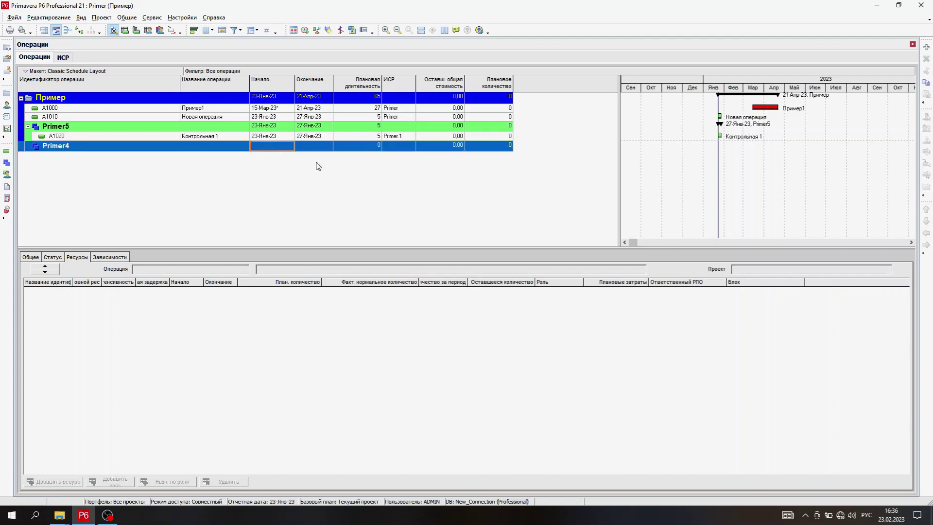
click(926, 47)
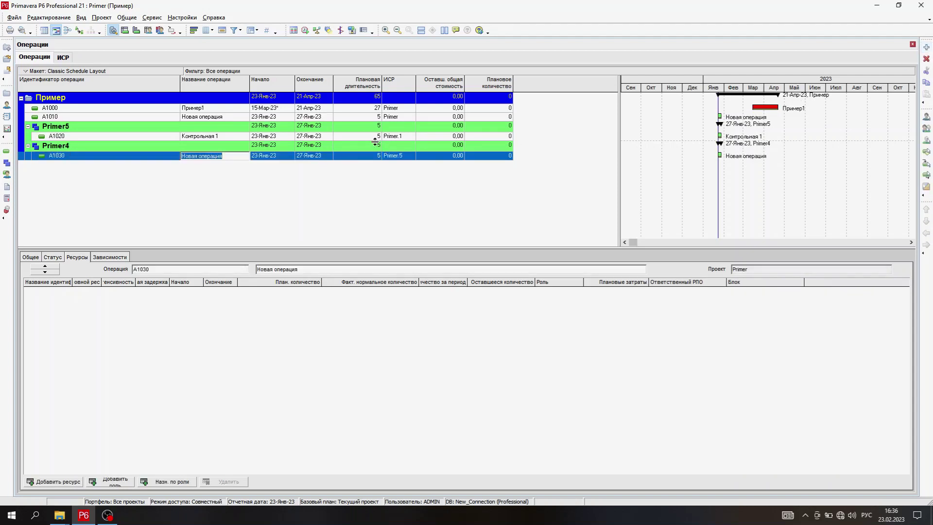
text(контрольная 2)
key(Return)
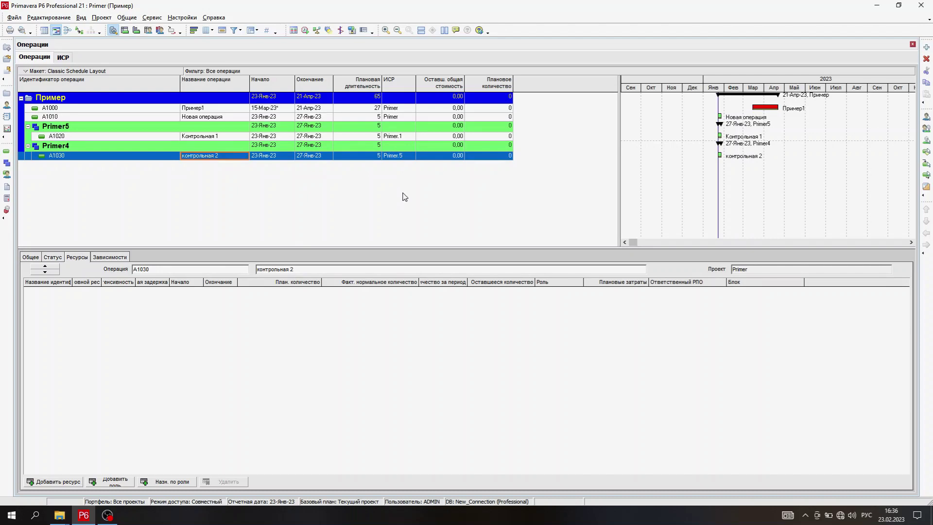
- Review the currency list and the number format of the base currency, then close the currency settings
click(182, 17)
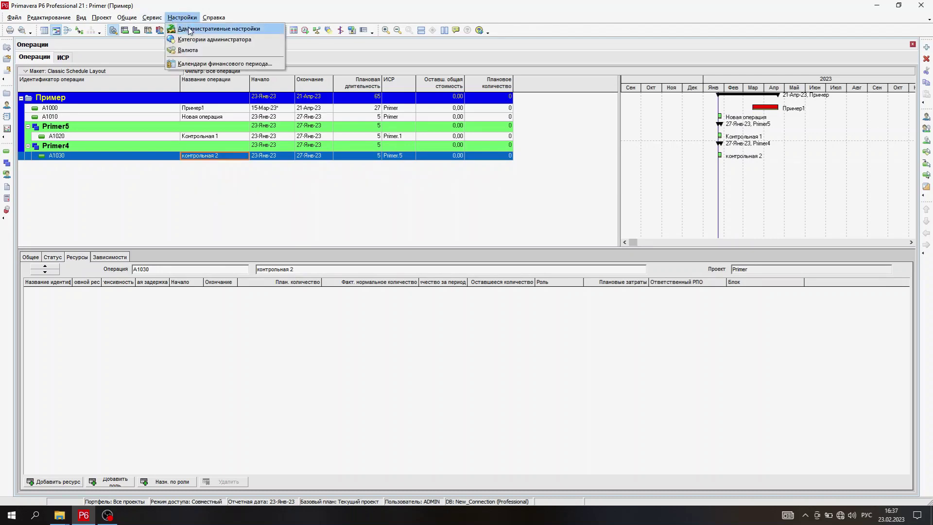
click(188, 50)
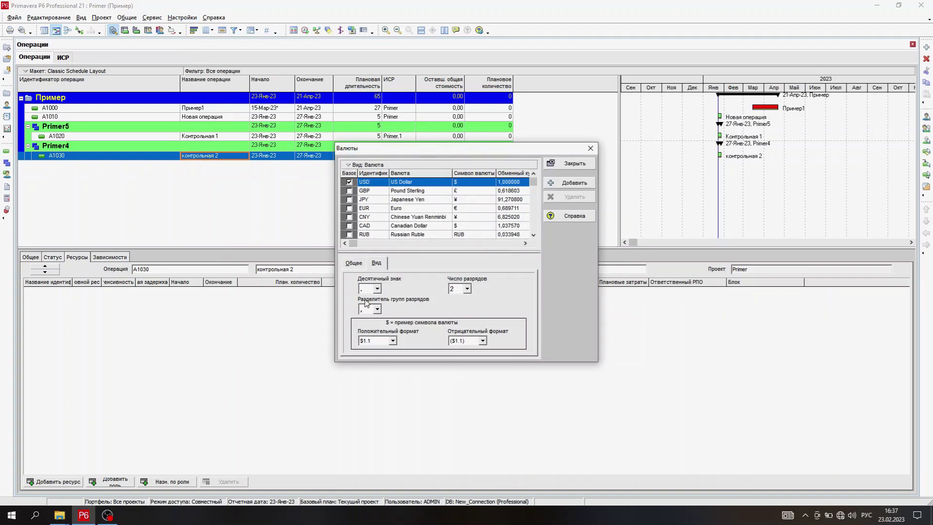
click(590, 161)
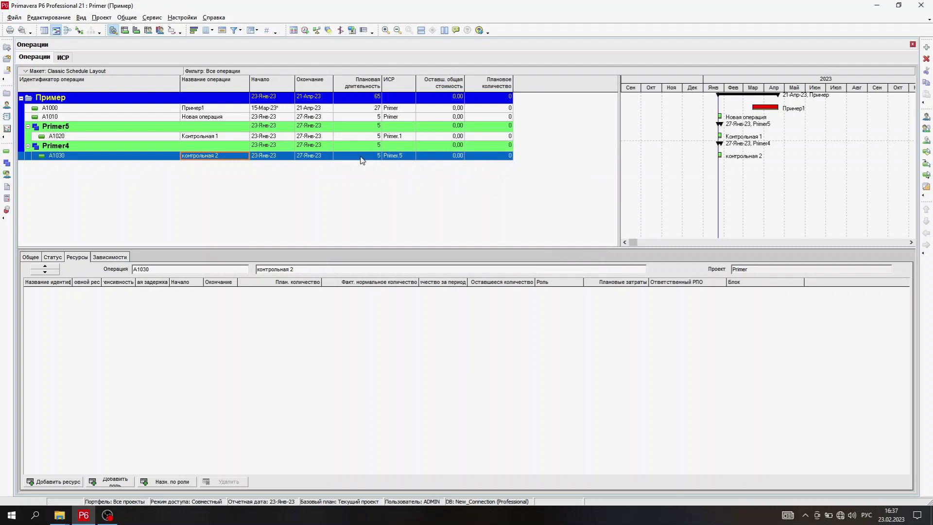
- Assign the resources "Материал" and "Труд. ресурсы" to the activity "Контрольная 1"
click(364, 155)
click(365, 134)
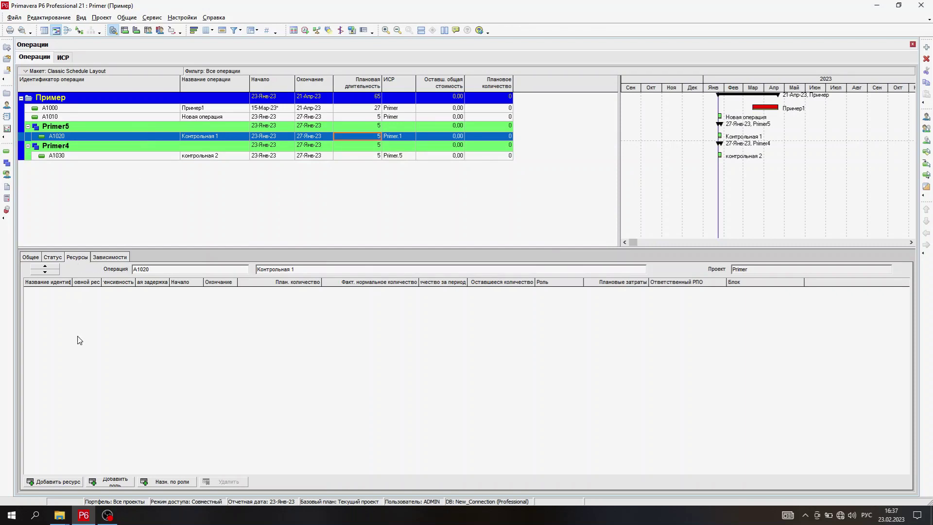
click(60, 483)
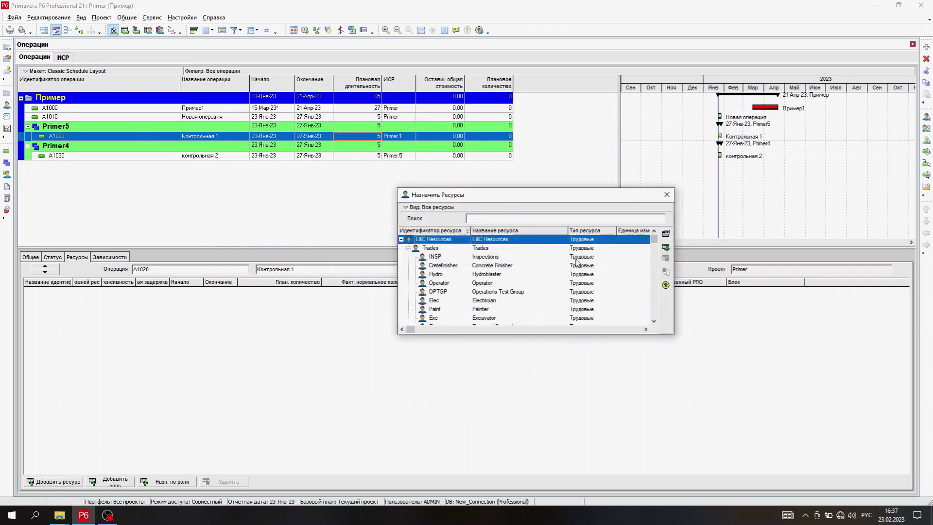
click(402, 239)
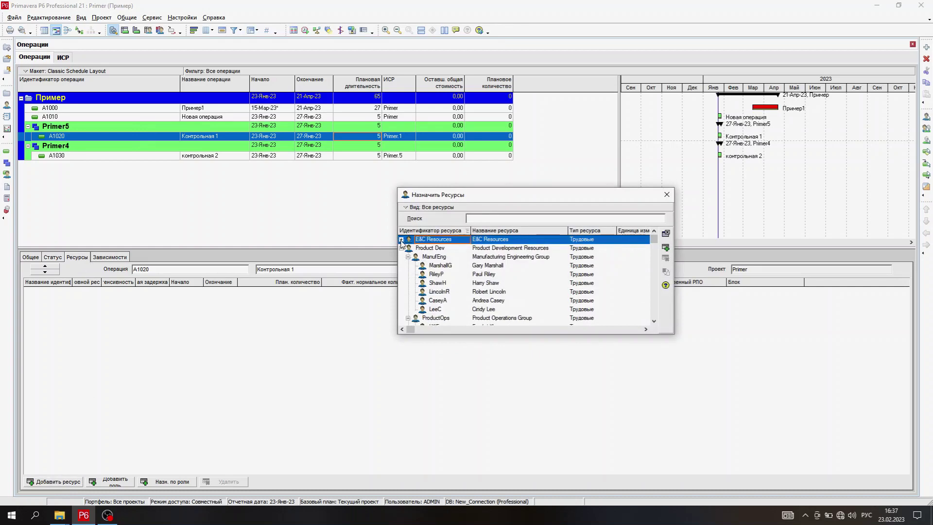
click(402, 257)
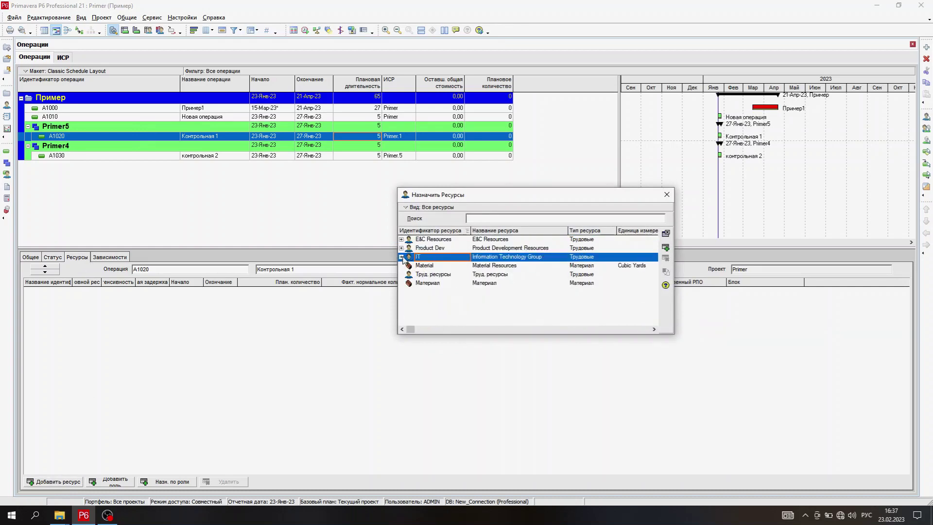
double_click(429, 284)
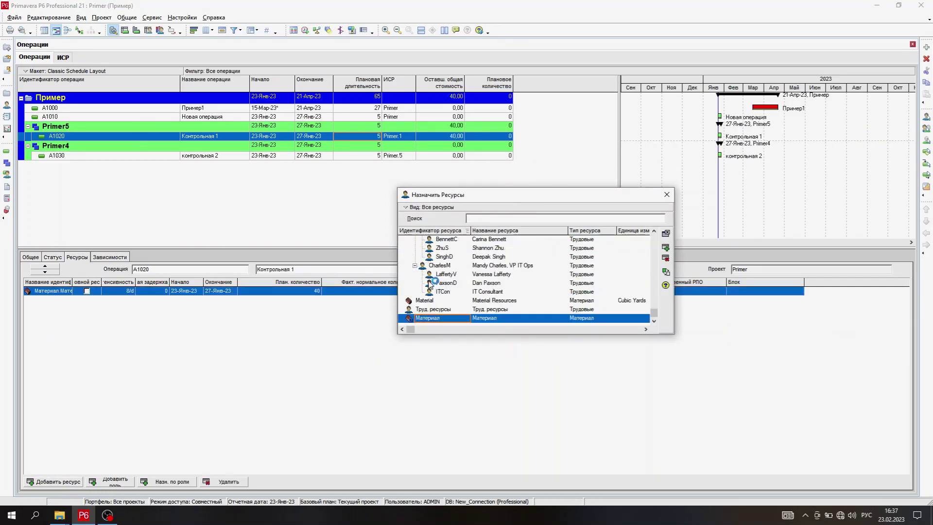
double_click(433, 310)
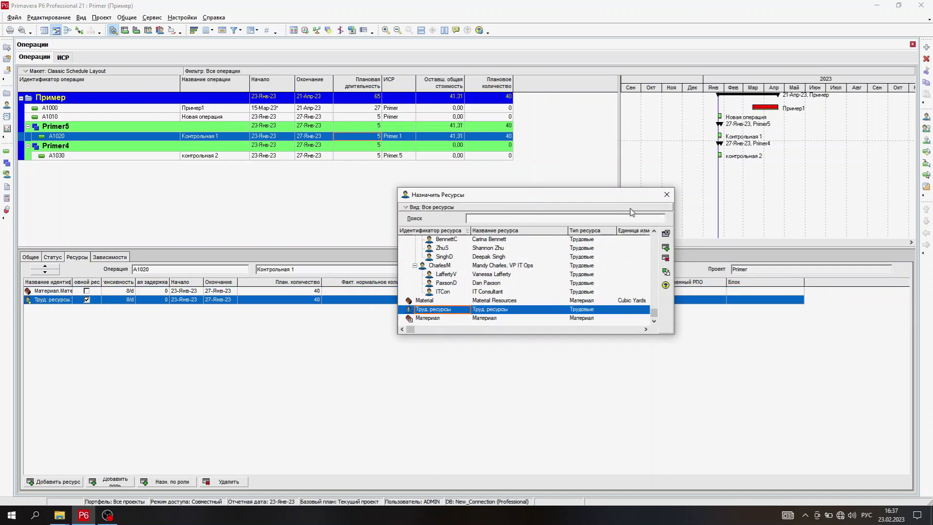
click(666, 194)
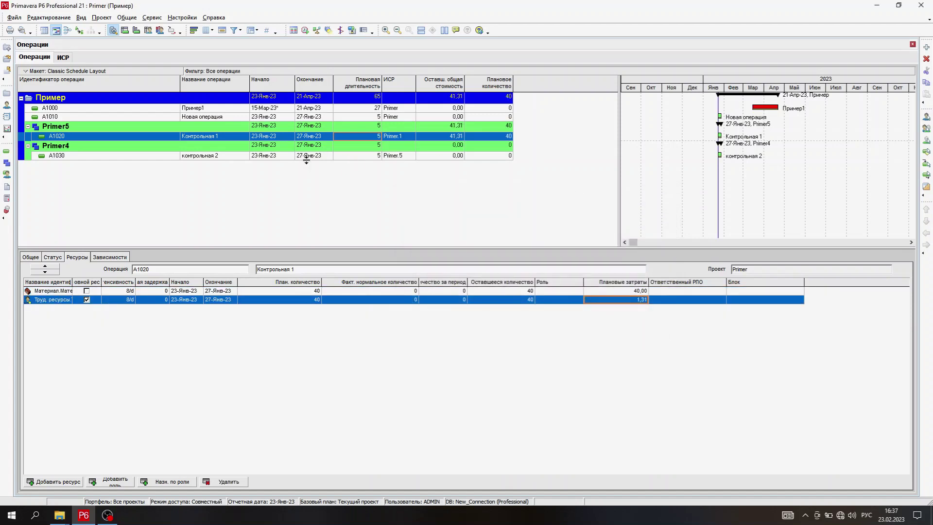
- Set the planned cost of the "Материал" assignment to 500 and of the "Труд. ресурсы" assignment to 515,25
double_click(625, 292)
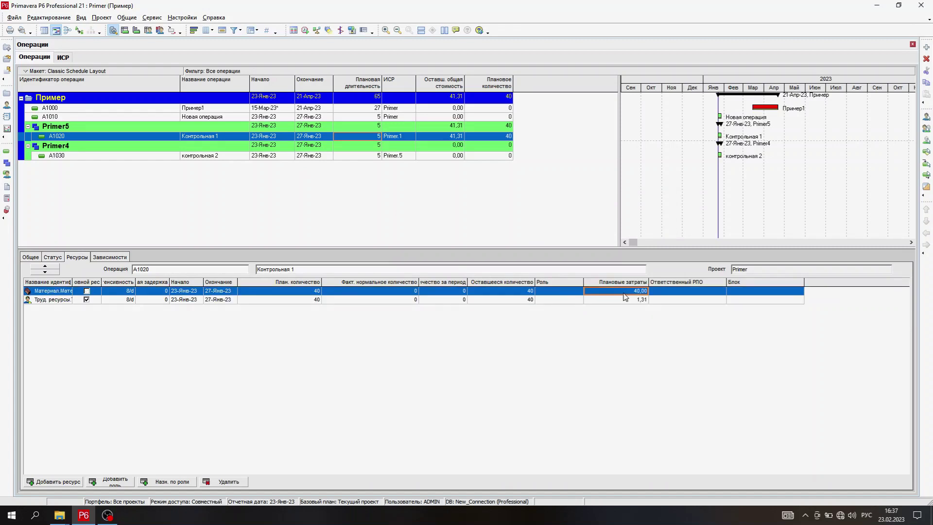
drag(624, 292, 577, 298)
text(50)
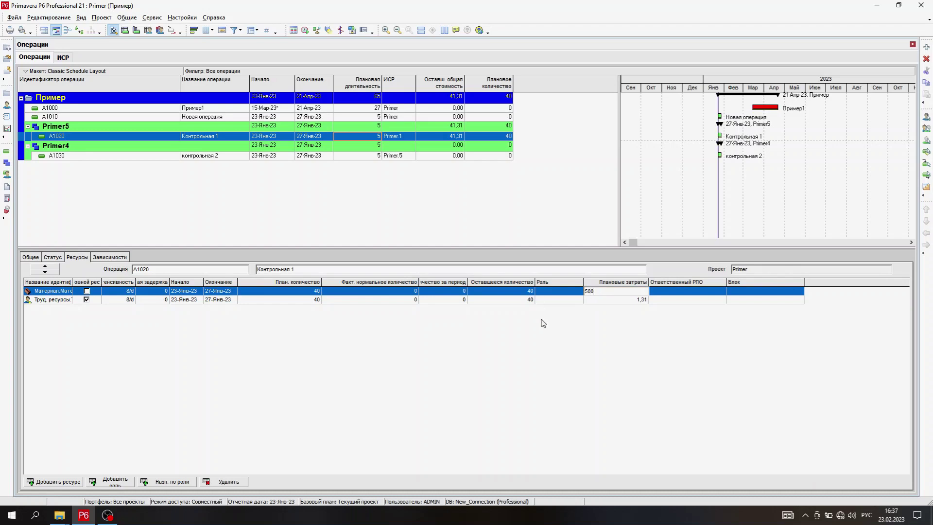
text(0)
click(616, 300)
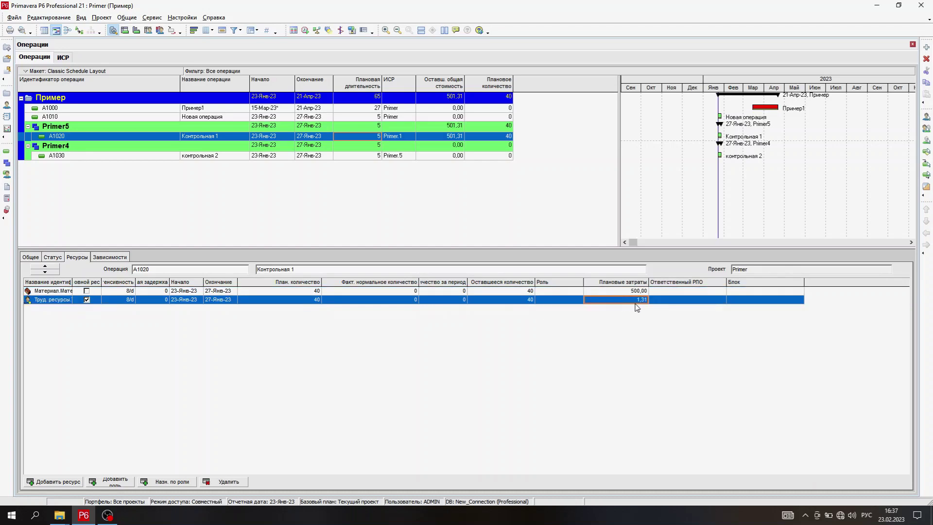
text(515)
key(Return)
- Start a project export in the spreadsheet (XLSX) format
click(14, 17)
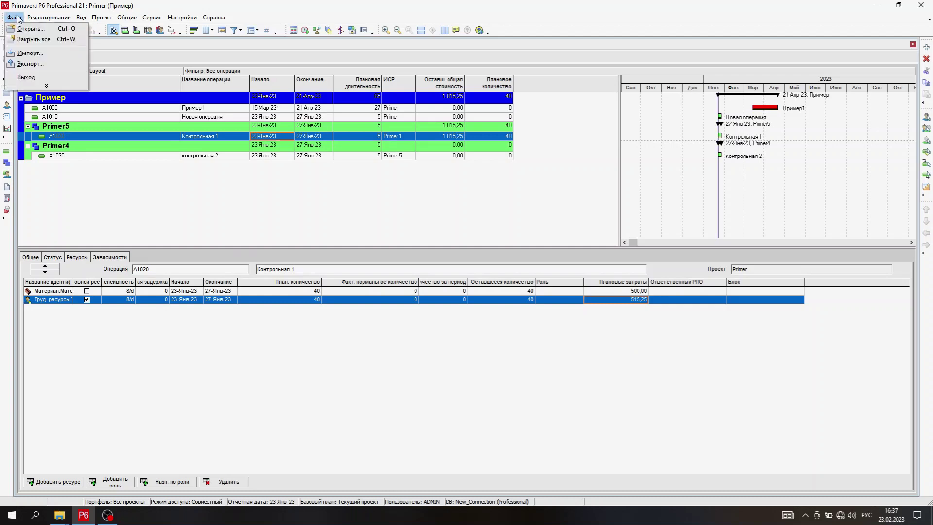
click(32, 63)
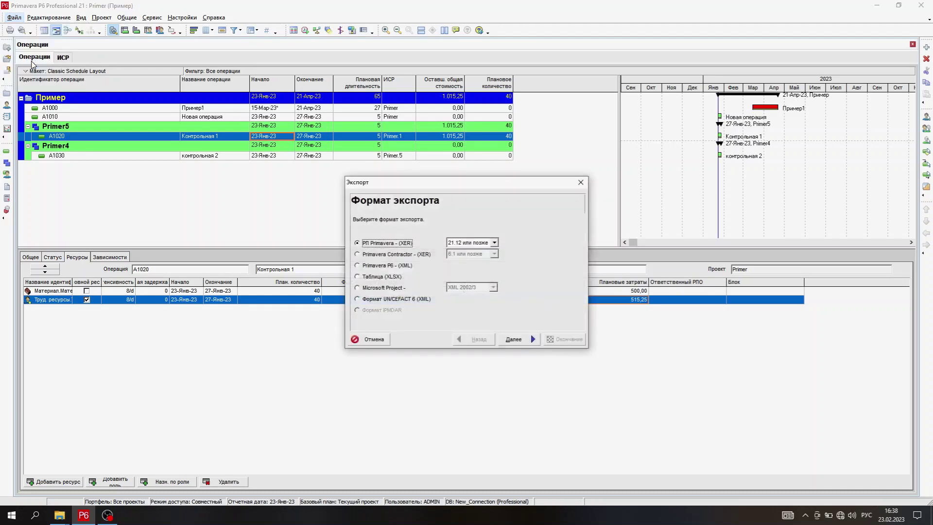
click(383, 277)
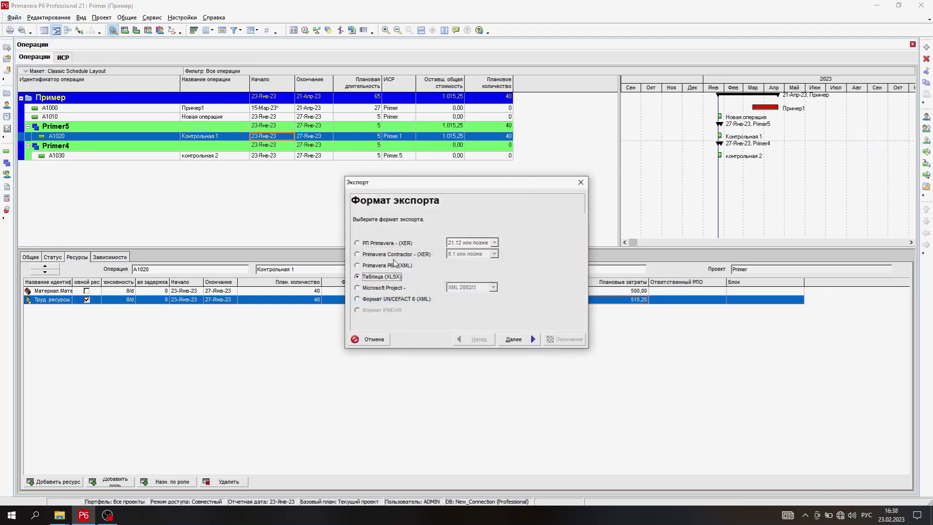
click(527, 341)
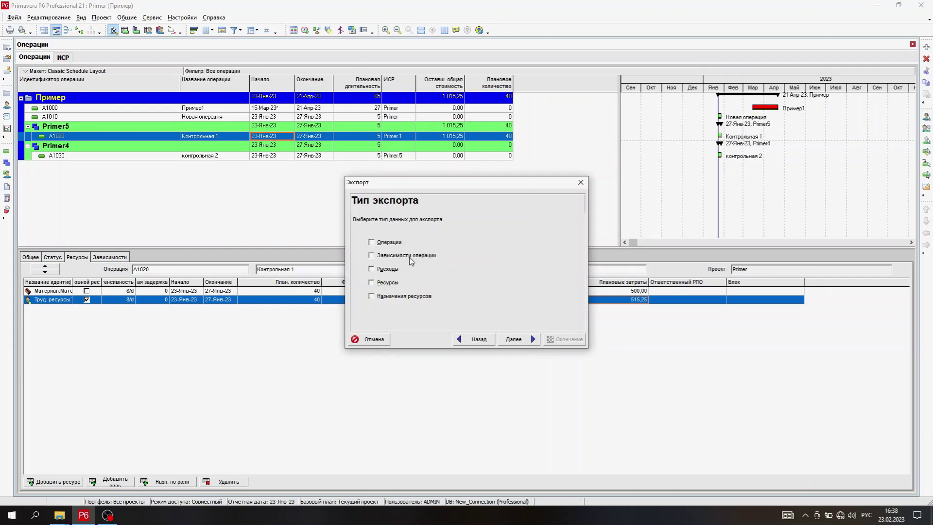
- Include activities (Операции) and resource assignments (Назначения ресурсов) in the export, and mark the project Primer for exporting
click(389, 243)
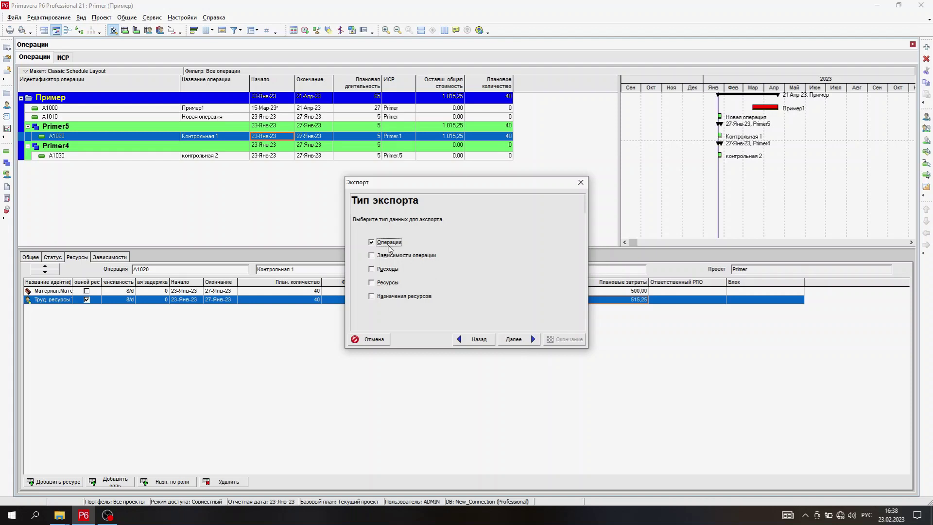
click(394, 296)
click(523, 343)
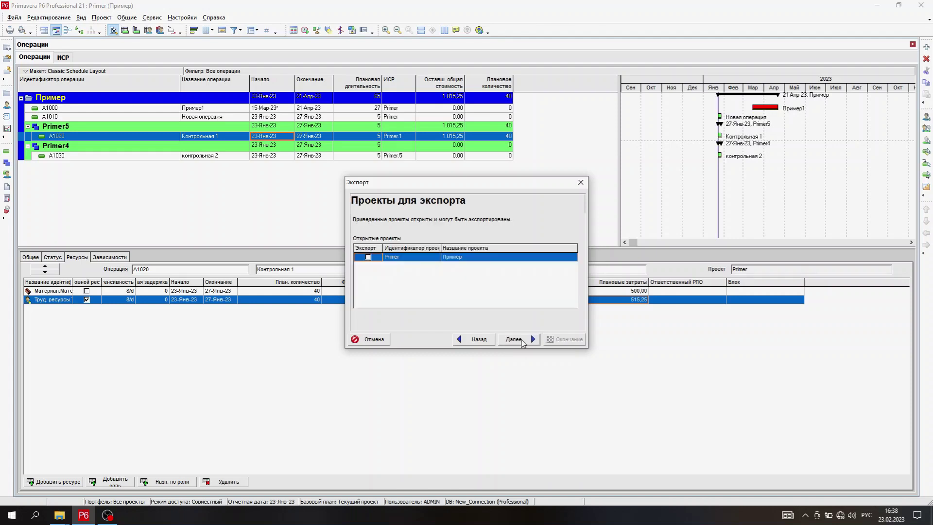
click(369, 258)
click(458, 259)
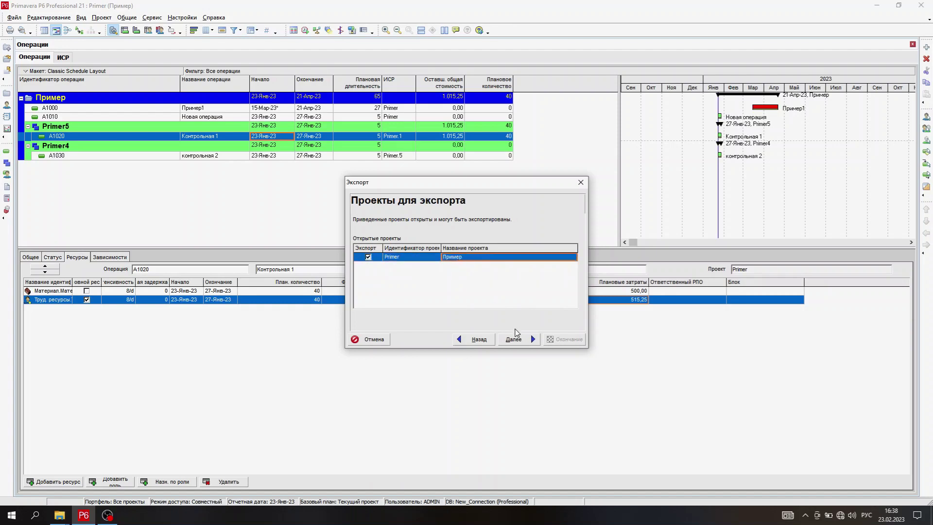
click(515, 338)
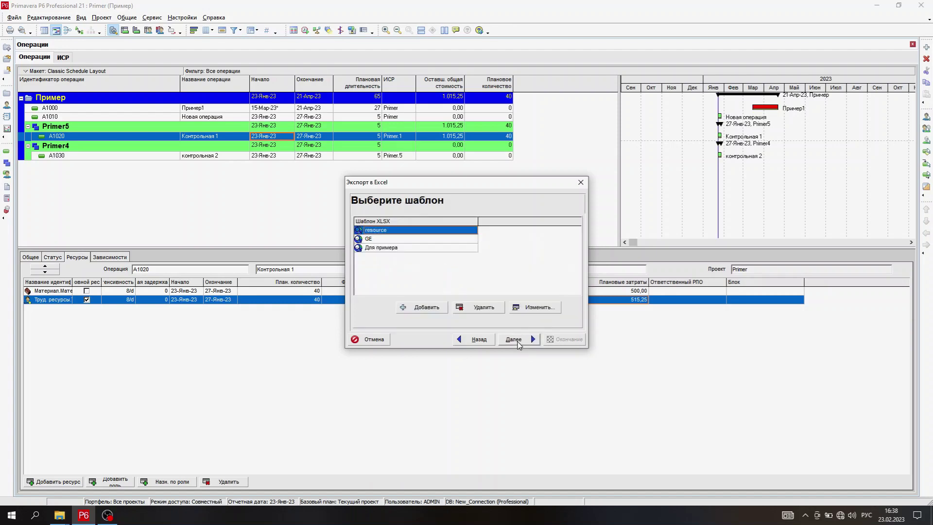
- Open the export template "Для примера" for editing, switch its subject area to "Операции", and enlarge the template window
click(410, 249)
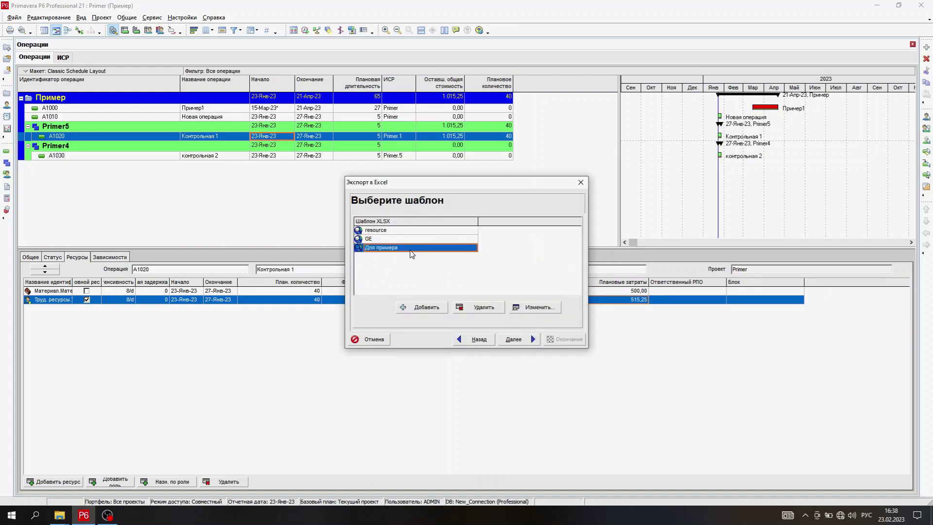
click(530, 308)
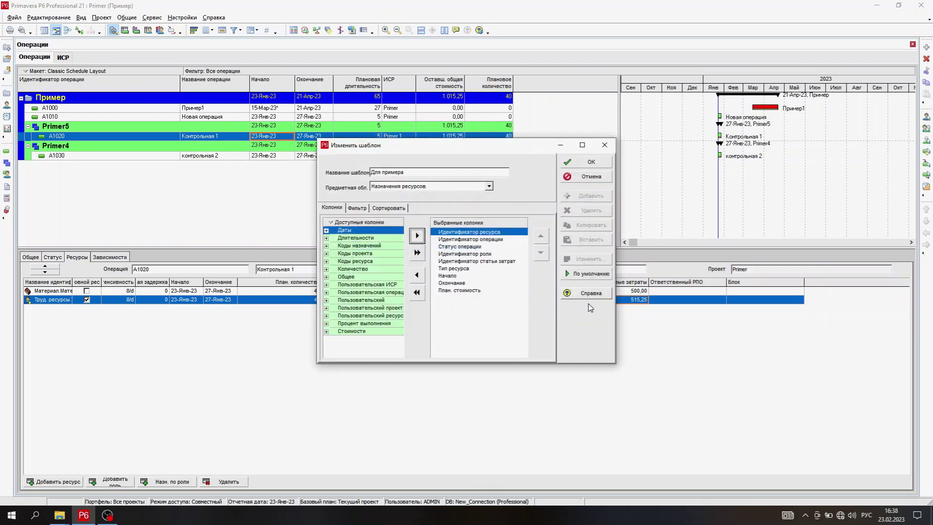
click(489, 186)
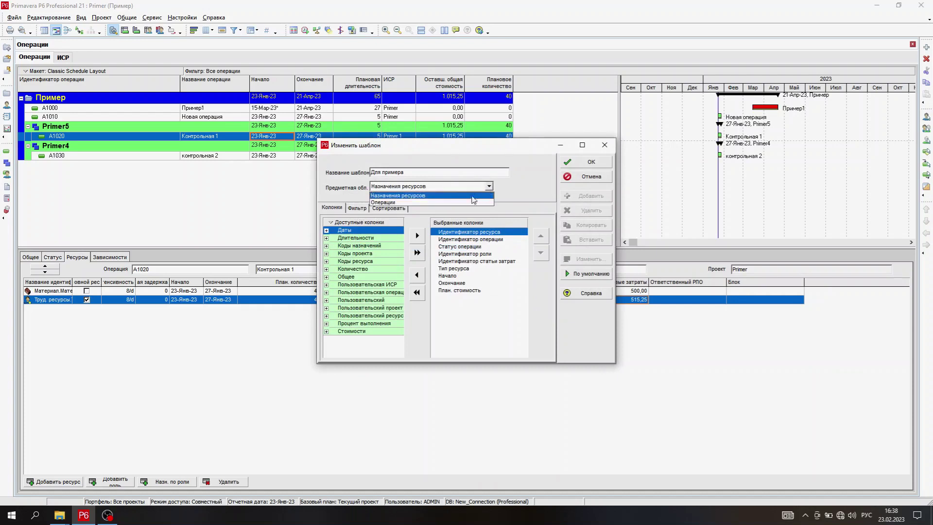
click(470, 200)
click(485, 188)
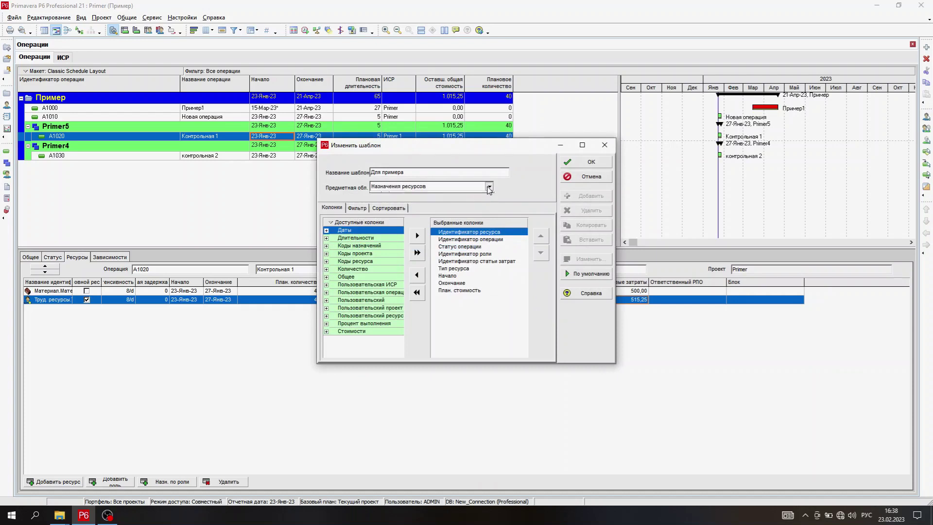
click(480, 201)
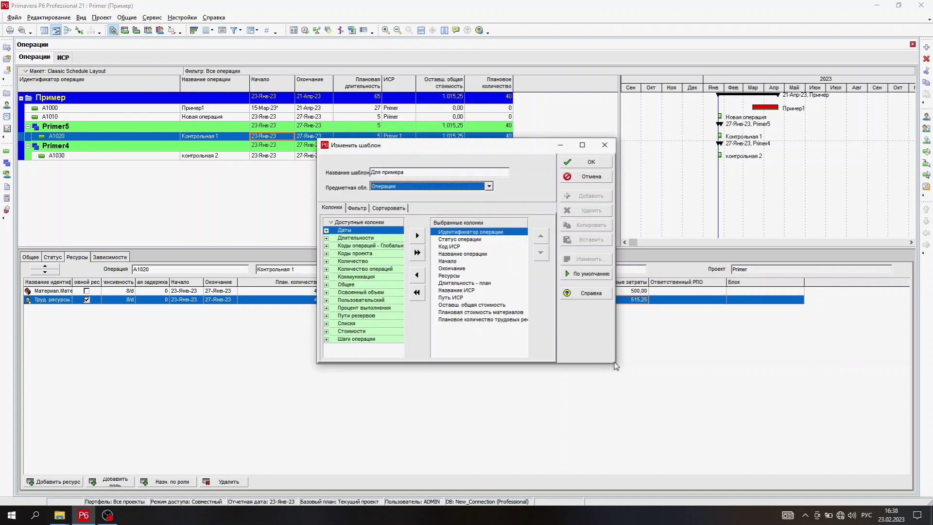
drag(611, 364, 795, 422)
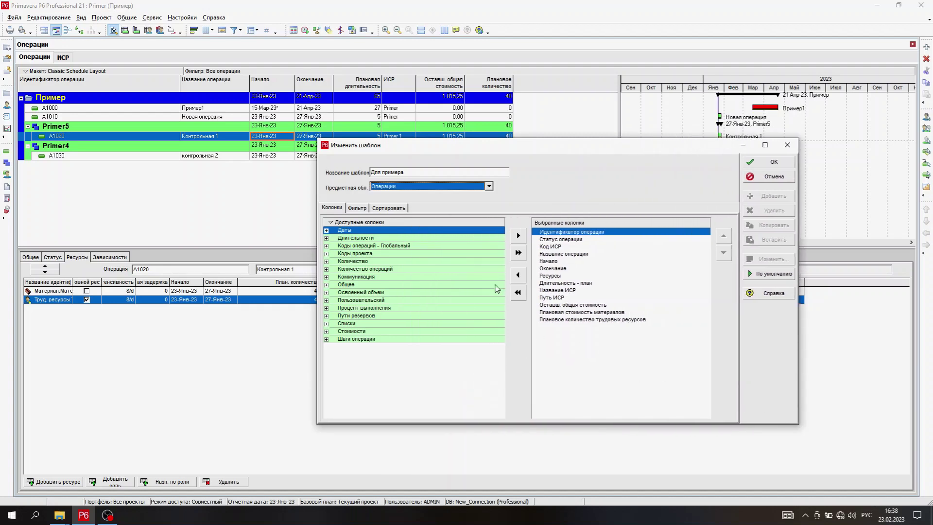
- Remove the column "Название операции" from the template's selected columns, then add it back directly after "Код ИСР"
click(589, 240)
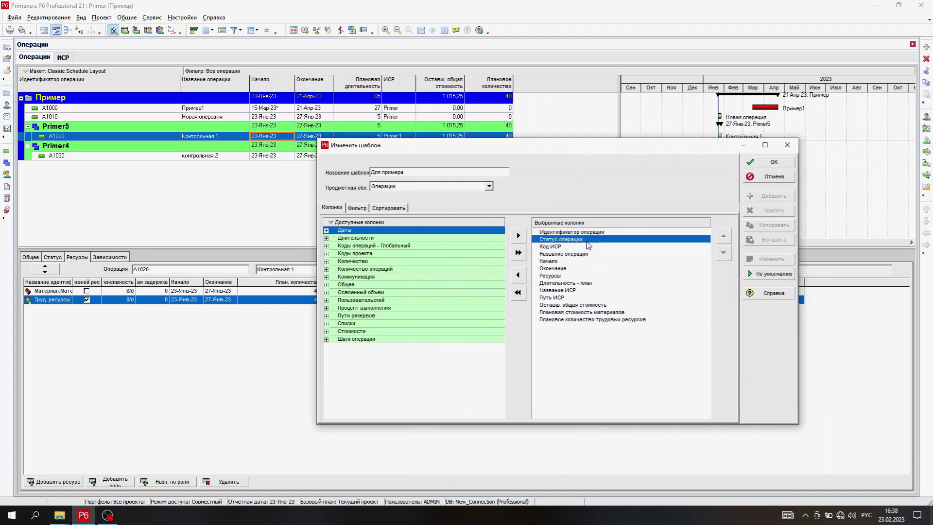
click(588, 246)
click(599, 253)
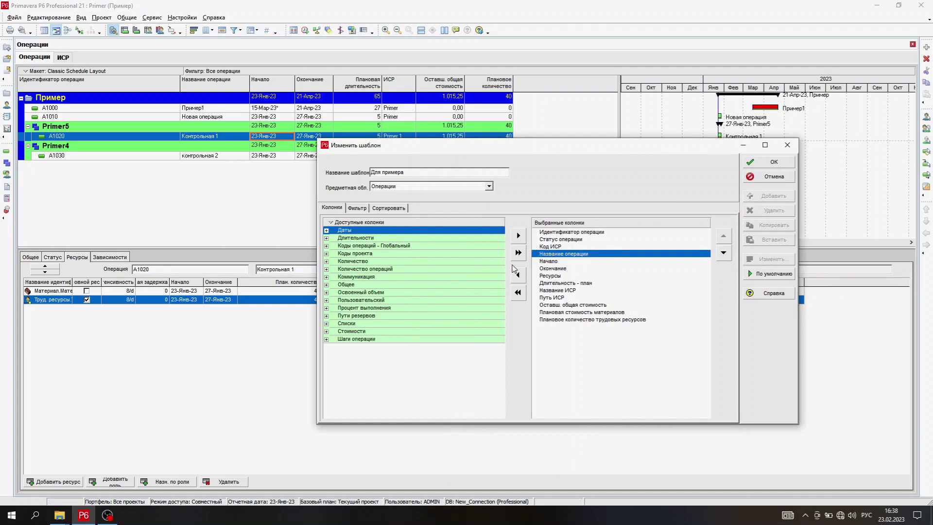
click(519, 278)
click(518, 235)
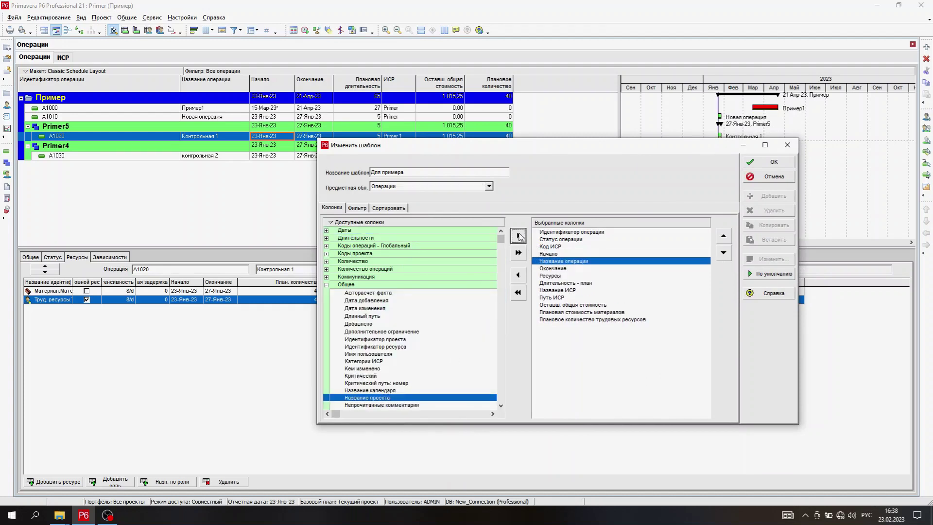
drag(579, 262, 579, 256)
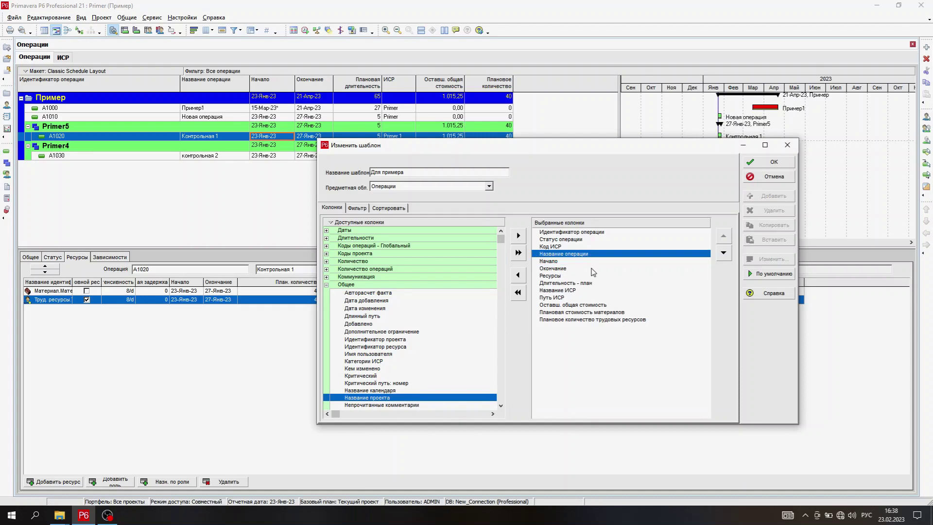
- Examine the selected columns of the template for the subject area "Операции", including status, WBS path, duration, resources and finish date
scroll(589, 279, down, 1)
scroll(590, 287, down, 1)
click(585, 239)
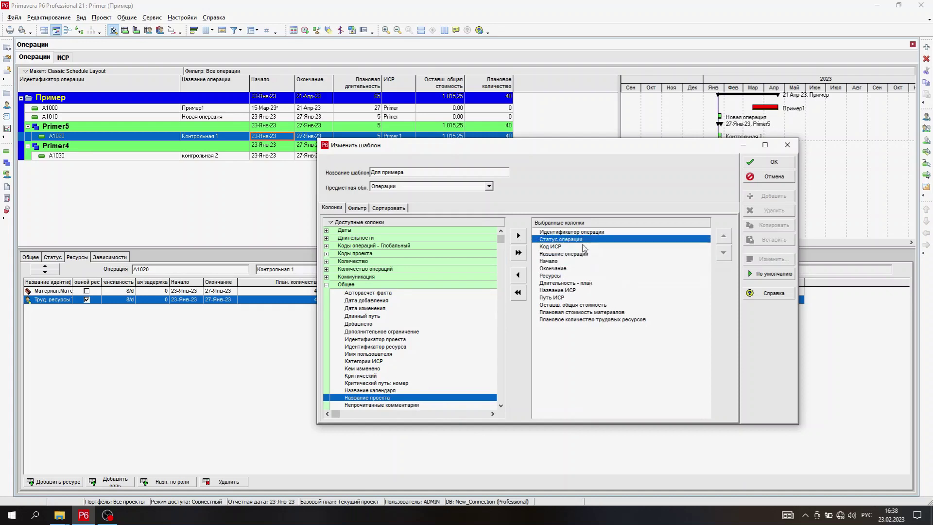
click(592, 298)
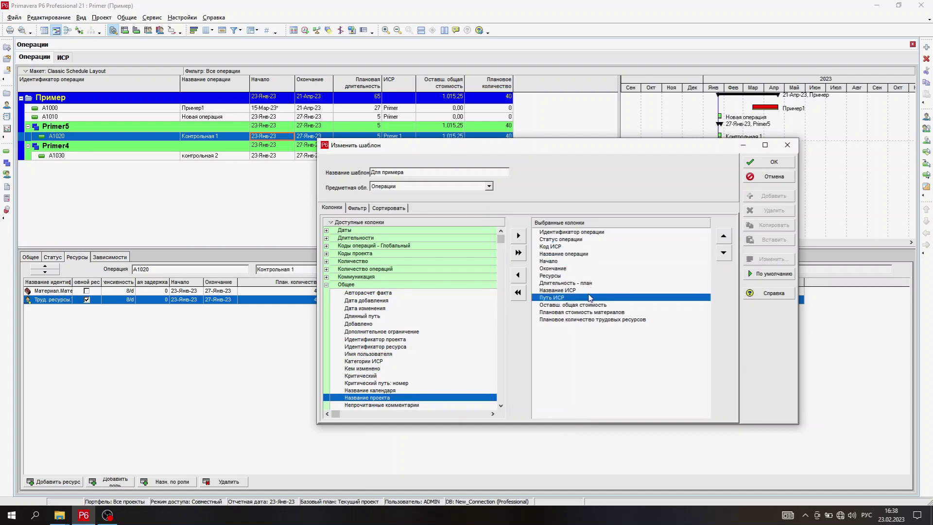
click(591, 290)
click(590, 283)
click(589, 276)
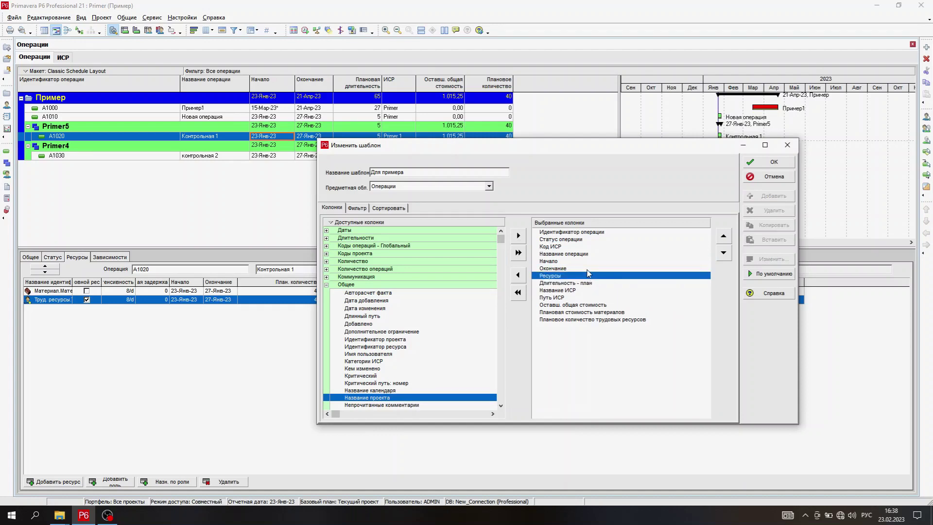
click(590, 268)
- Switch the template's subject area to "Назначения ресурсов"
click(489, 186)
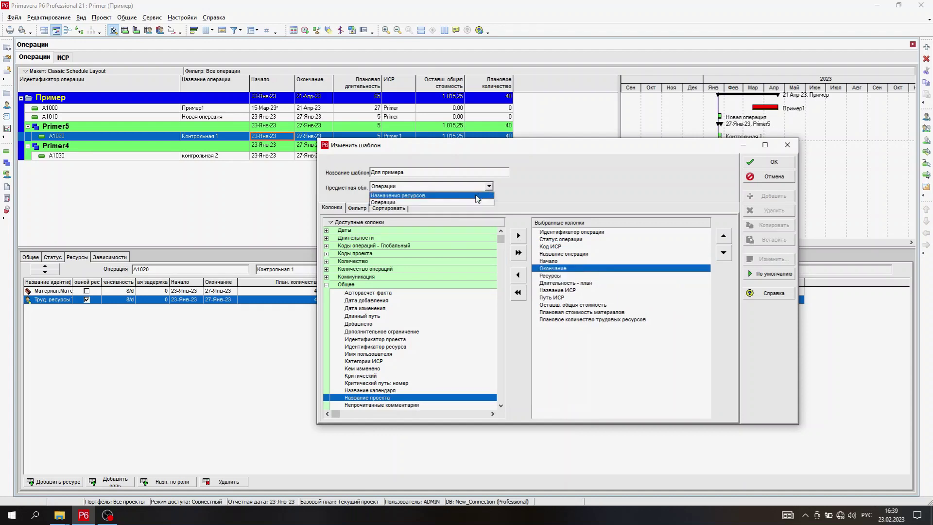
click(478, 196)
key(Down)
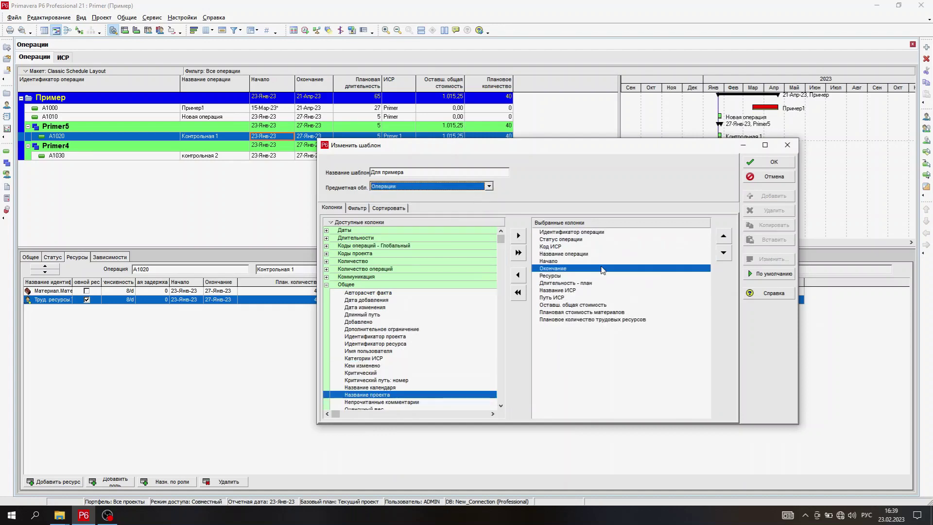
click(488, 186)
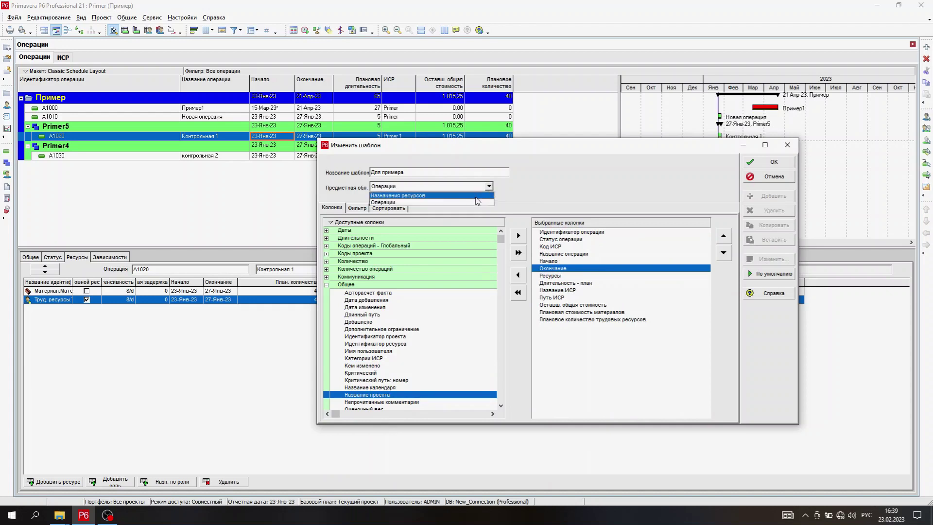
click(480, 196)
- Review the selected resource assignment columns from "Идентификатор ресурса" to "План. стоимость" and save the template
click(583, 232)
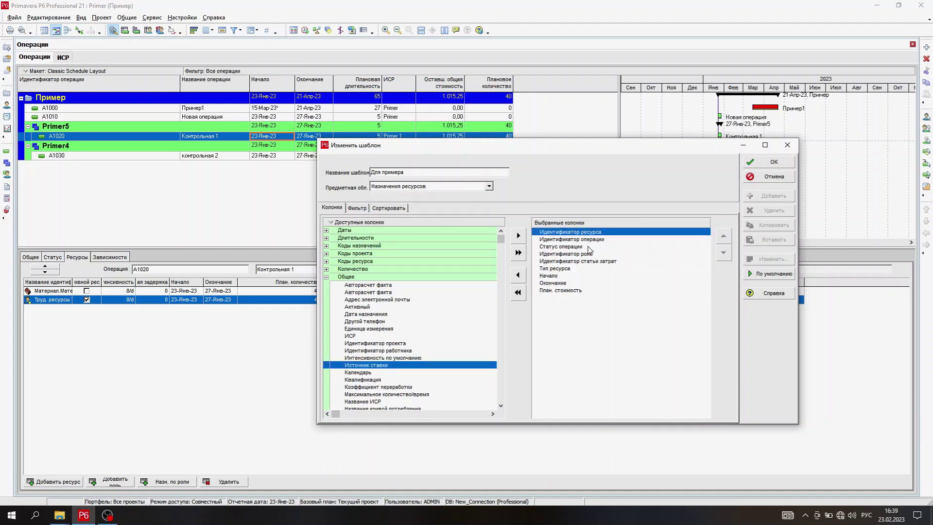
key(Down)
key(Down)
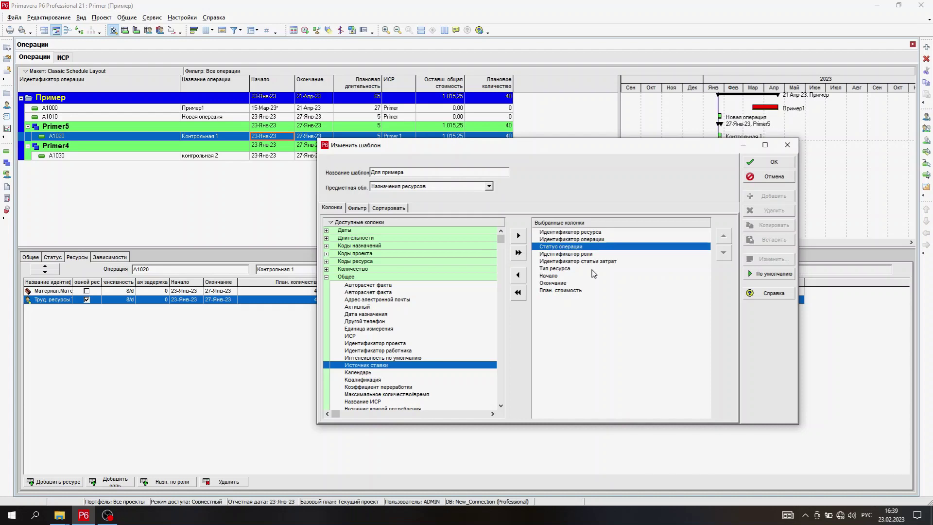
key(Down)
key(Down)
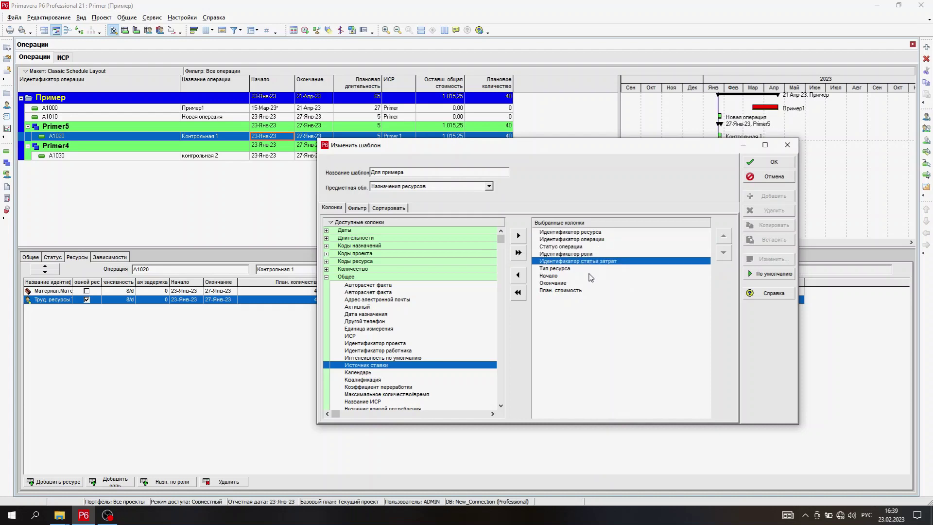
key(Down)
key(Down)
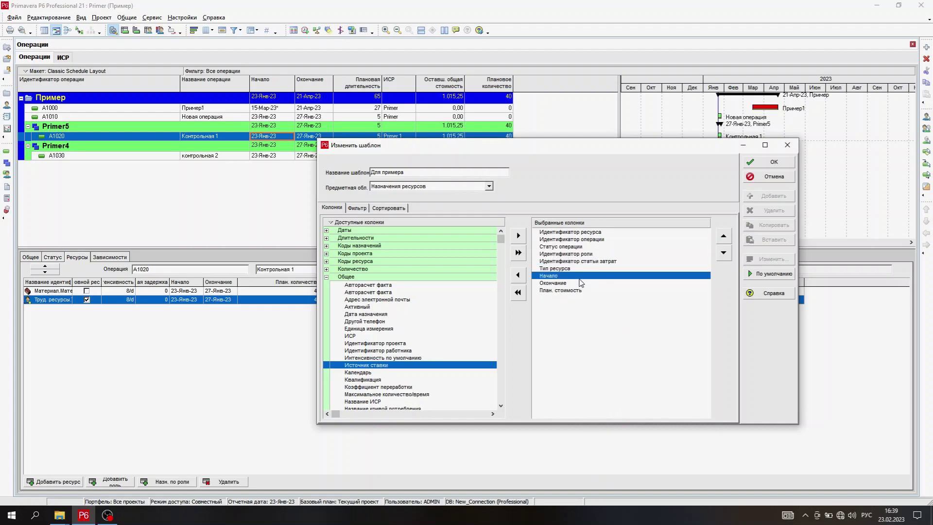
key(Down)
key(Down)
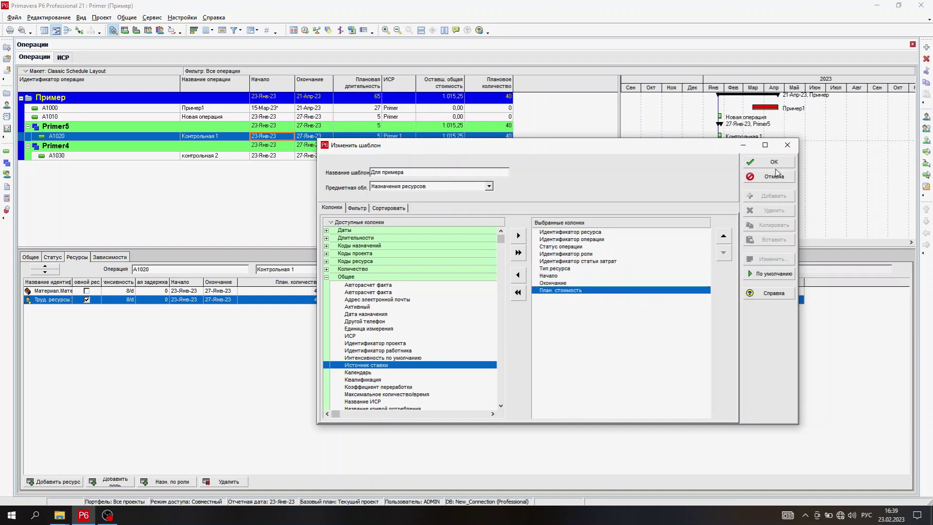
click(776, 168)
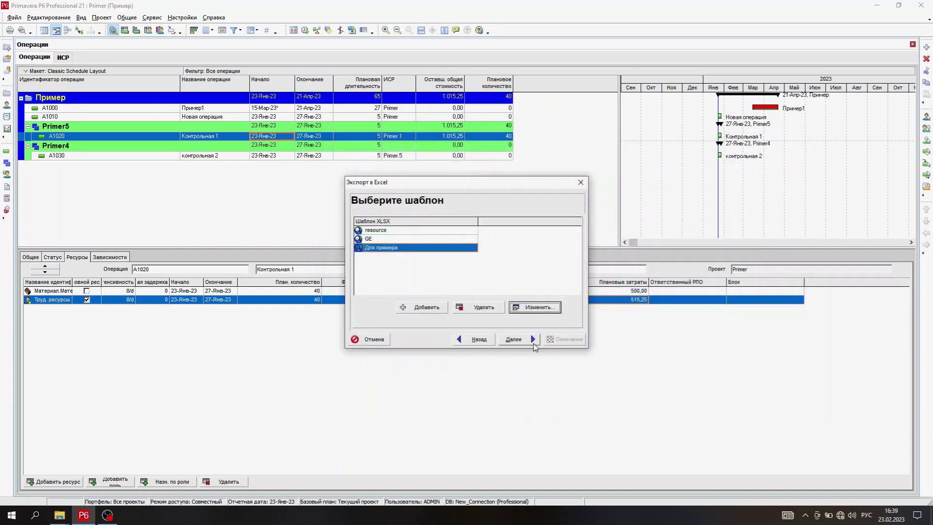
- Try to export the project with the template "Для примера" to the file D:\Primer.xlsx
click(533, 342)
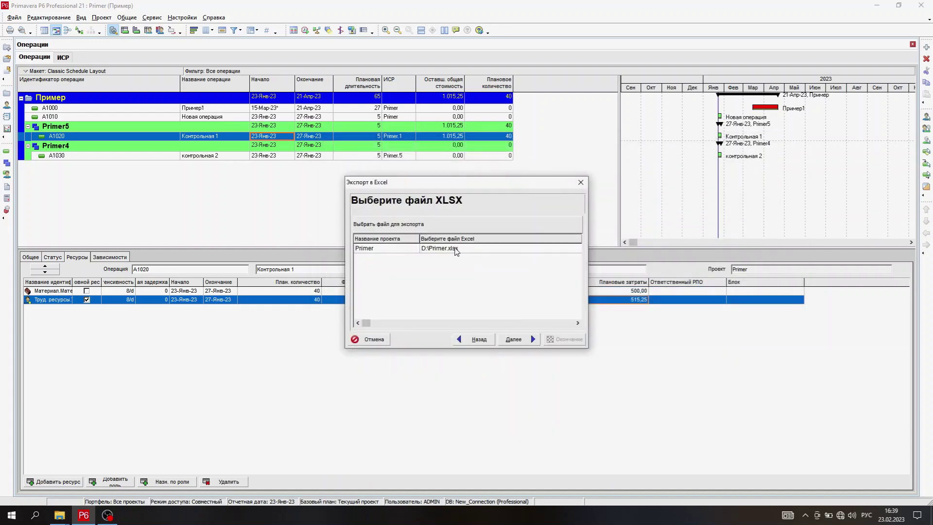
click(456, 248)
double_click(463, 251)
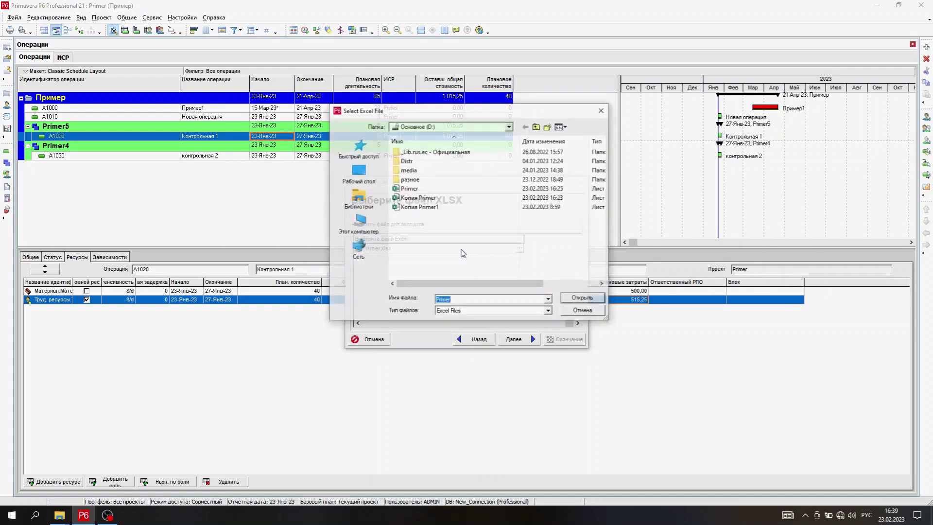
click(594, 310)
click(527, 340)
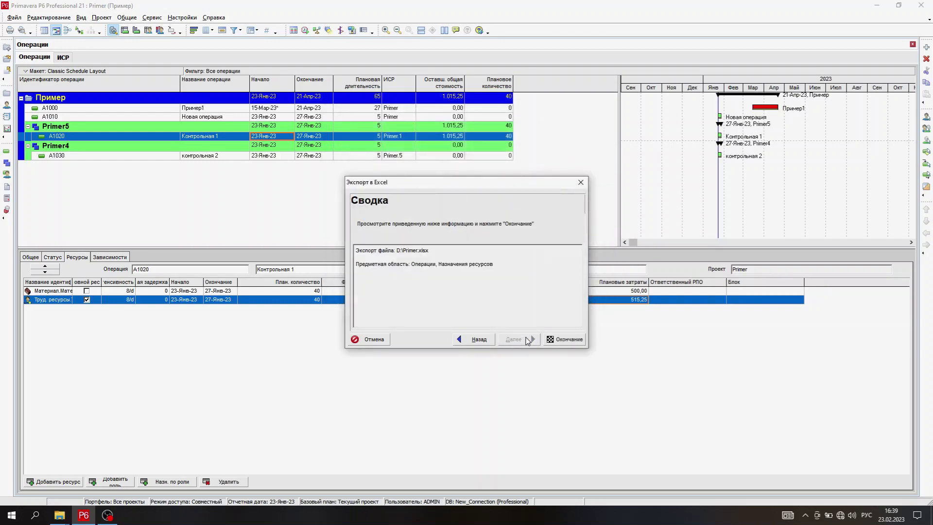
click(564, 339)
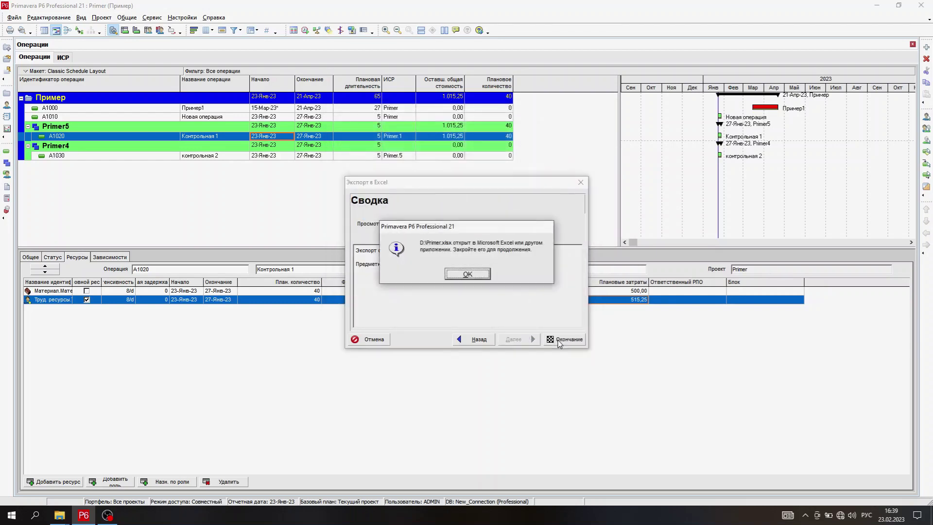
click(468, 274)
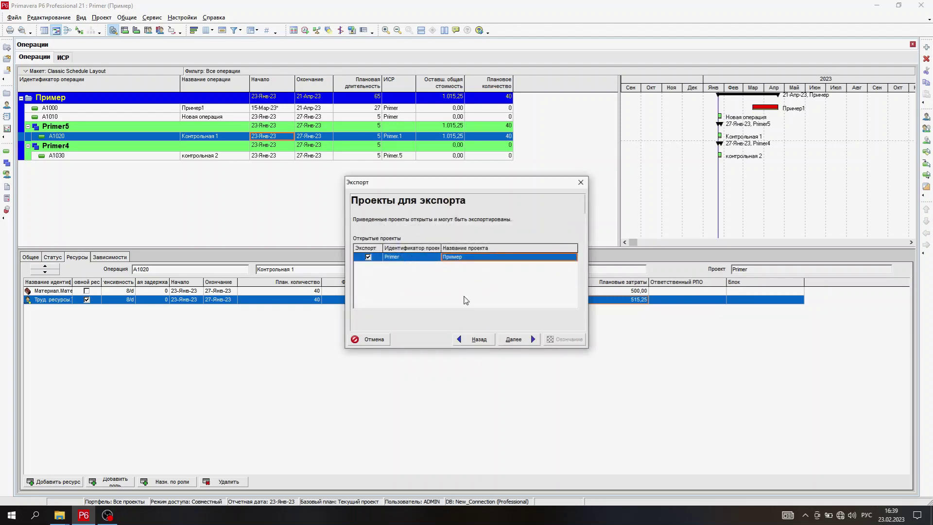
- Keep the project Primer and the template "Для примера", and set the export file to D:\Primer2.xlsx
click(514, 339)
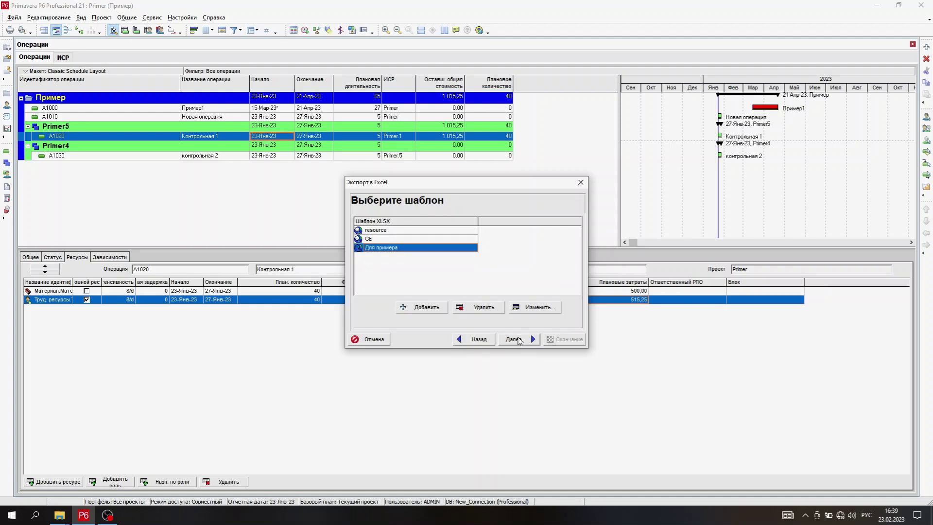
click(515, 341)
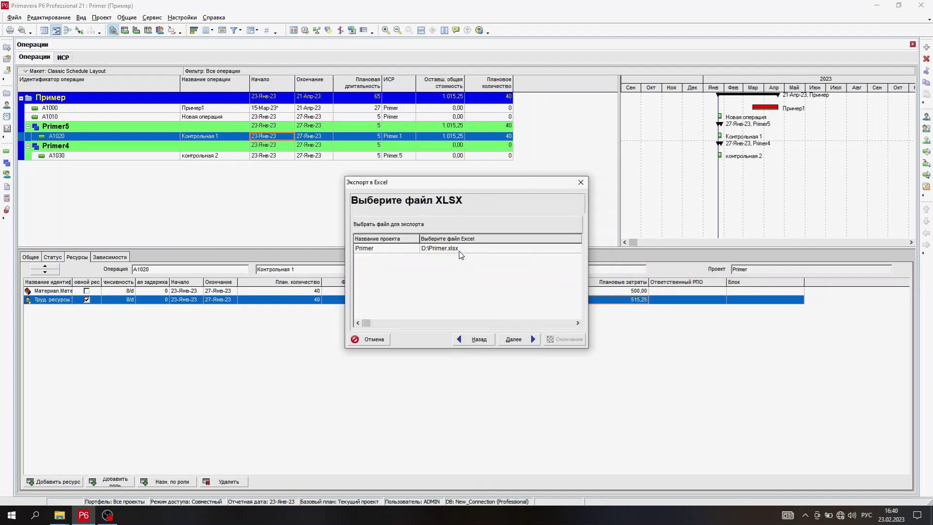
click(460, 253)
click(460, 253)
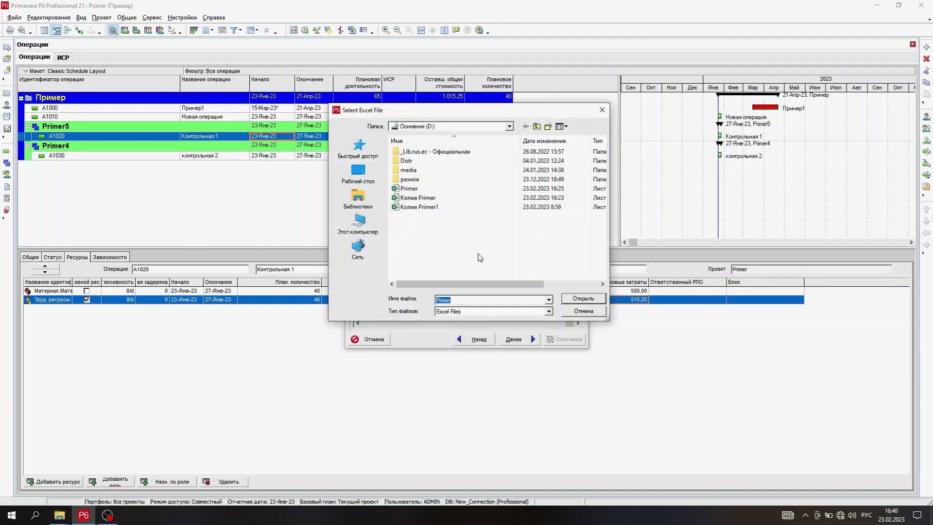
click(462, 301)
click(582, 299)
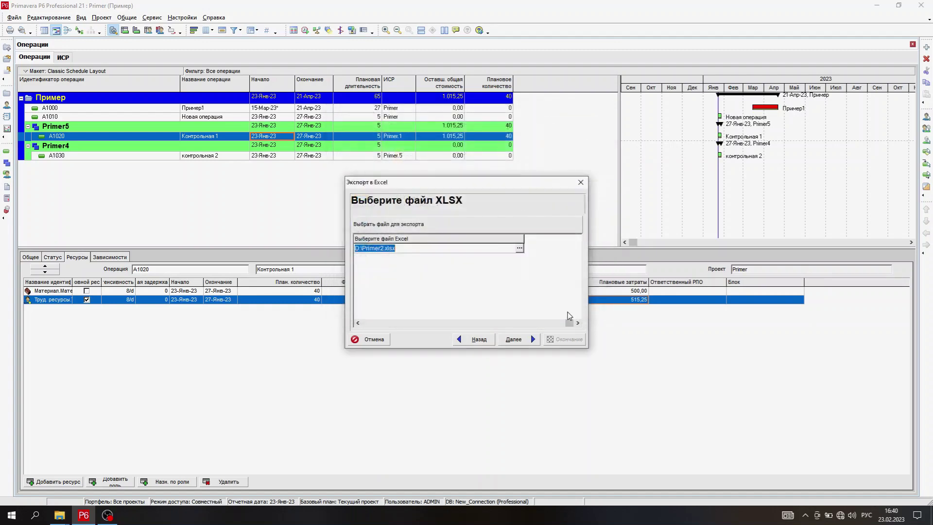
- Run the export of activities and resource assignments and close the export wizard
click(533, 339)
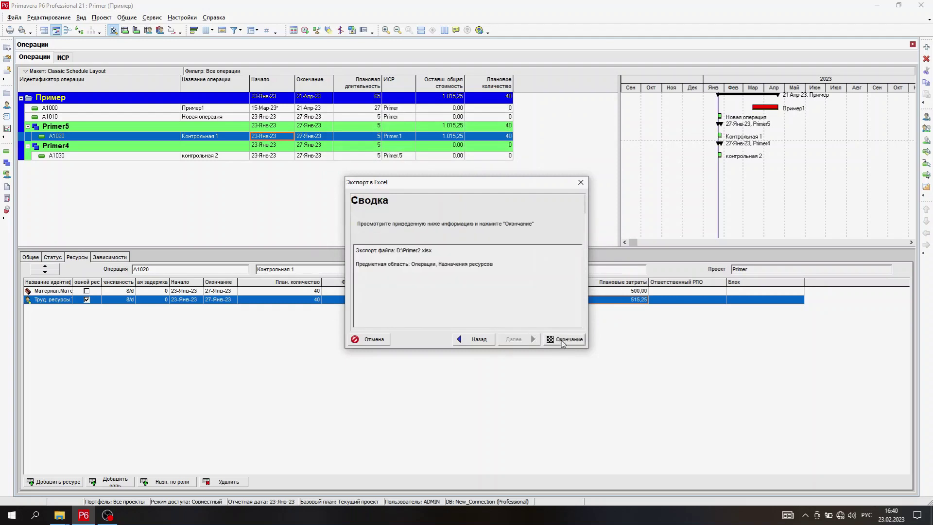
click(560, 343)
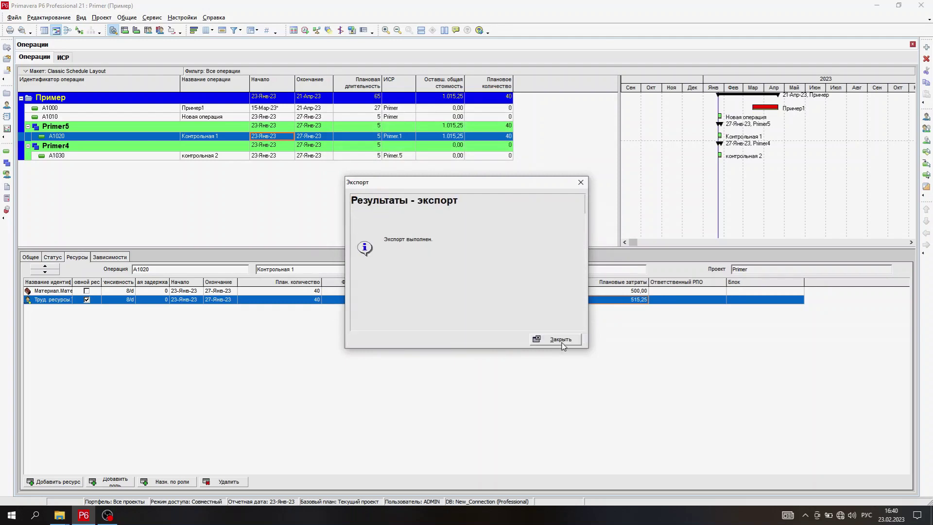
click(546, 338)
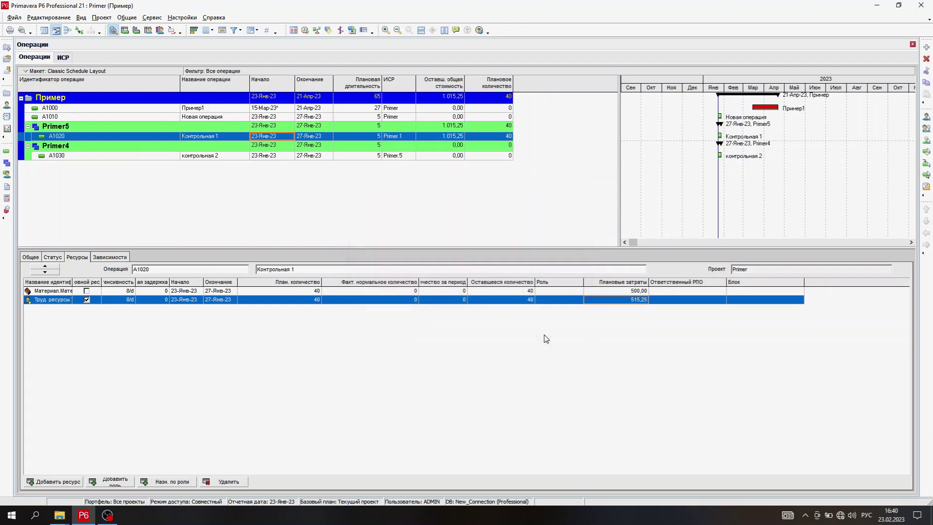
- Switch to File Explorer on drive D: and open the exported file Primer2 in Excel
mouse_move(59, 515)
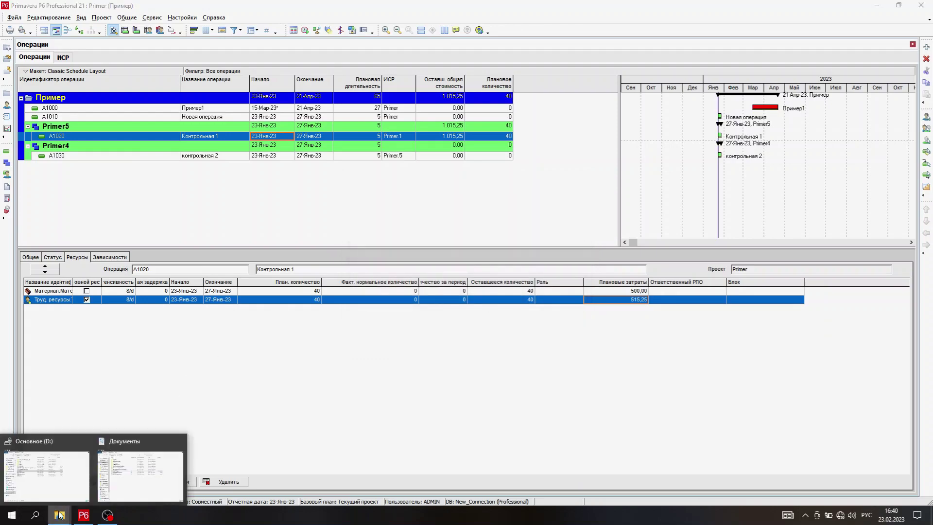
click(72, 488)
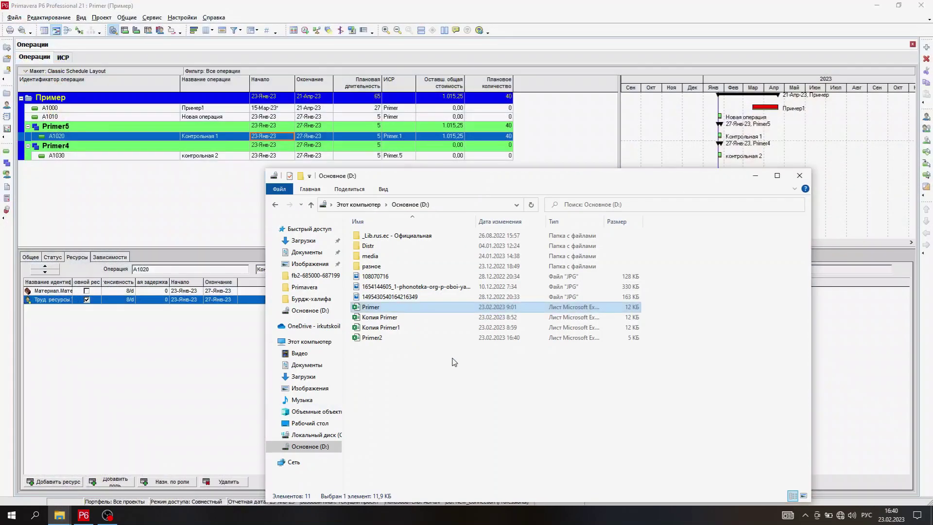
click(428, 345)
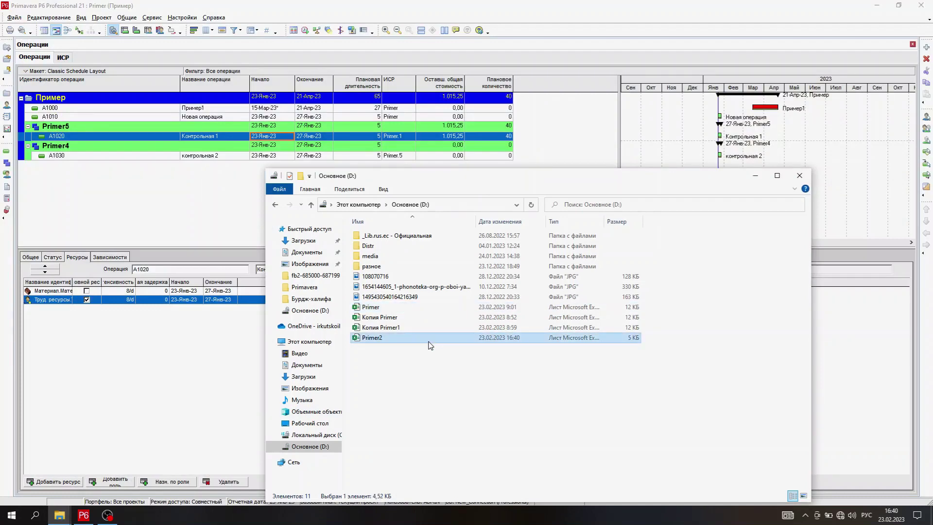
double_click(430, 344)
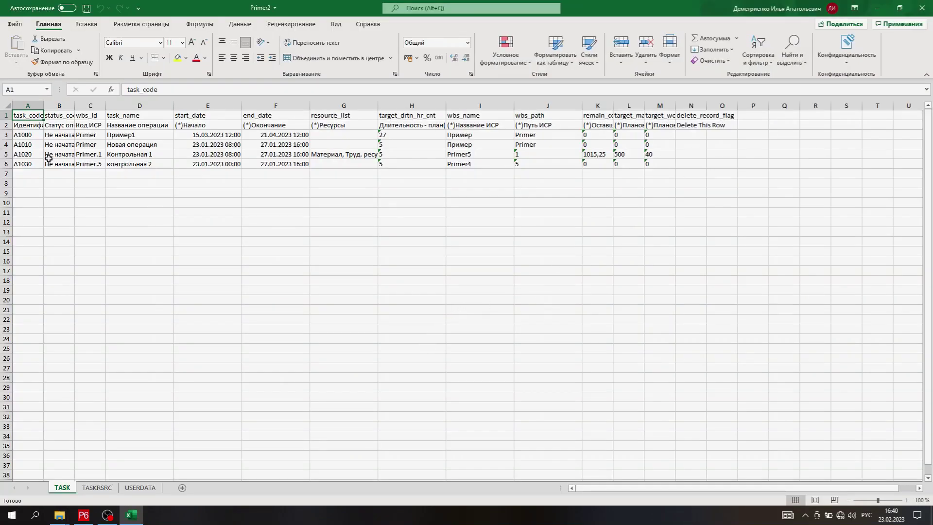
- Auto-fit the widths of columns A to N on the TASK sheet to their contents
drag(29, 106, 701, 118)
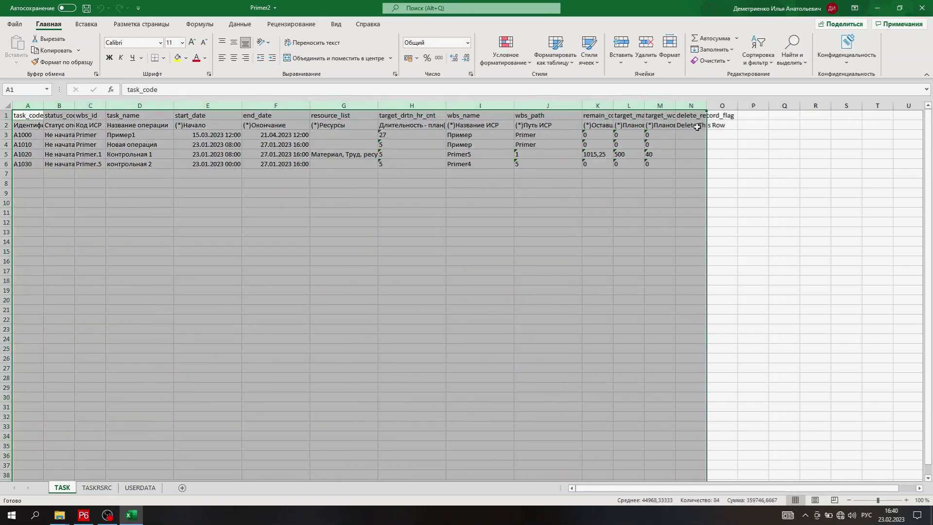
double_click(675, 106)
click(42, 136)
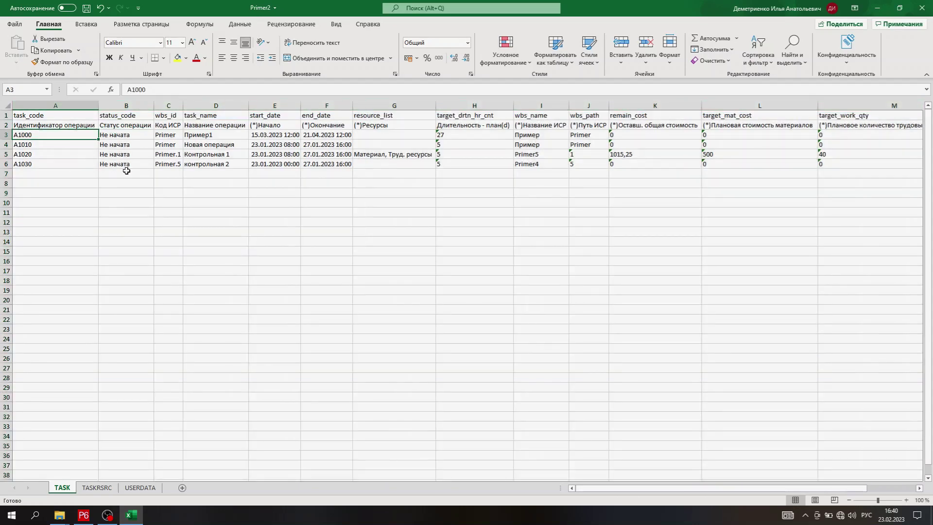
- Review the WBS codes, activity names and assigned resources of the exported activities on the TASK sheet
click(172, 135)
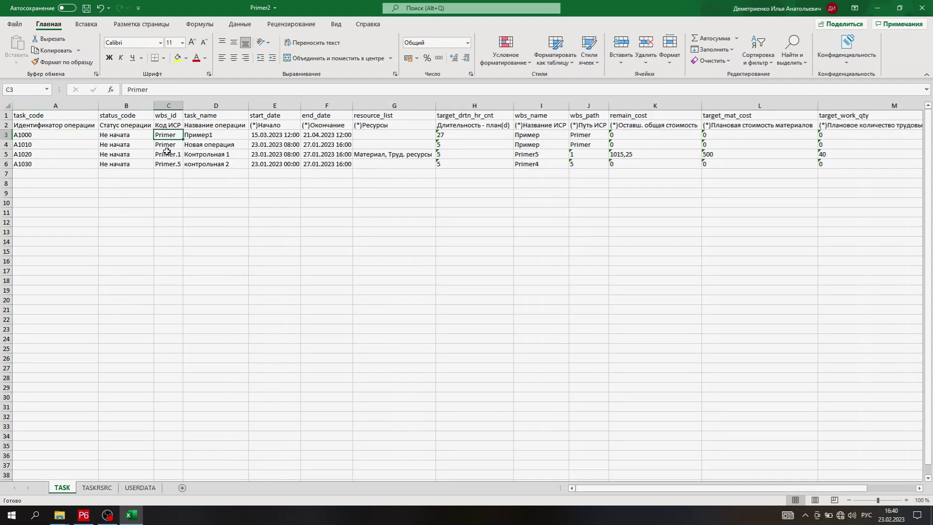
click(170, 145)
click(168, 154)
click(165, 166)
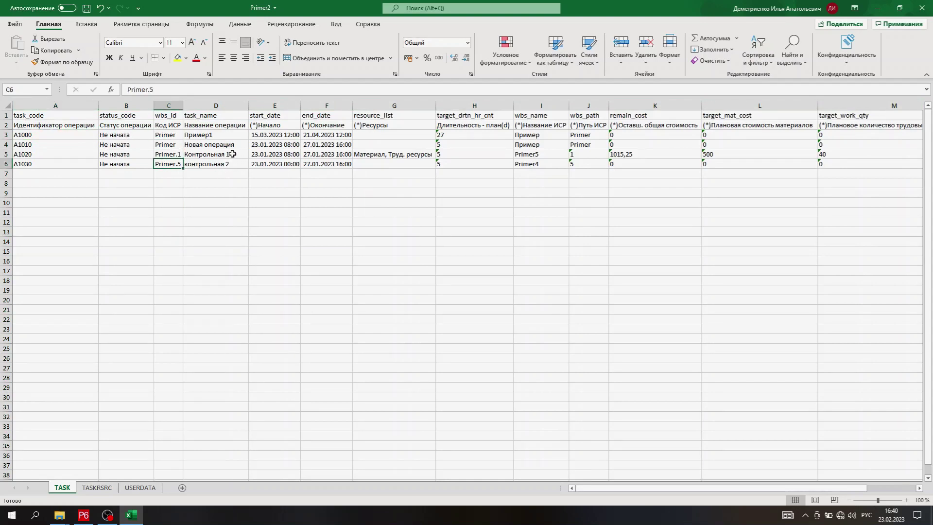
click(231, 166)
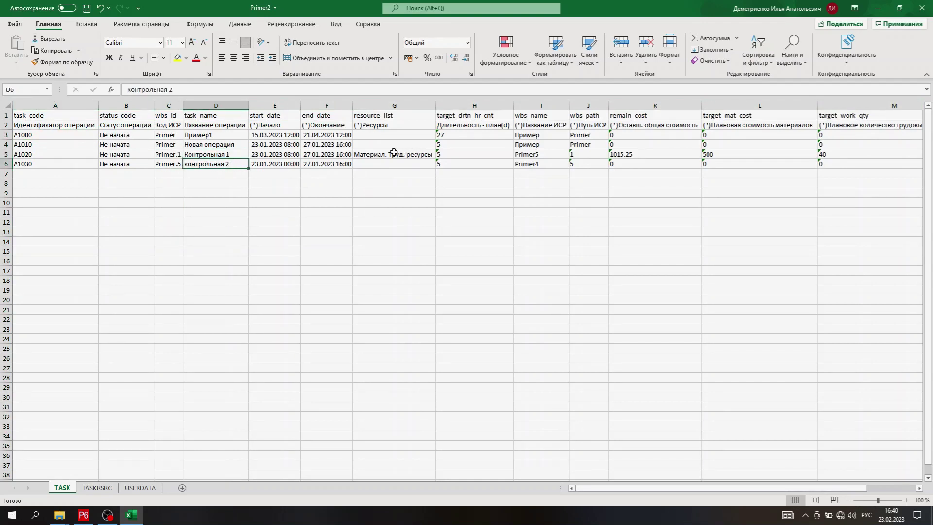
click(392, 154)
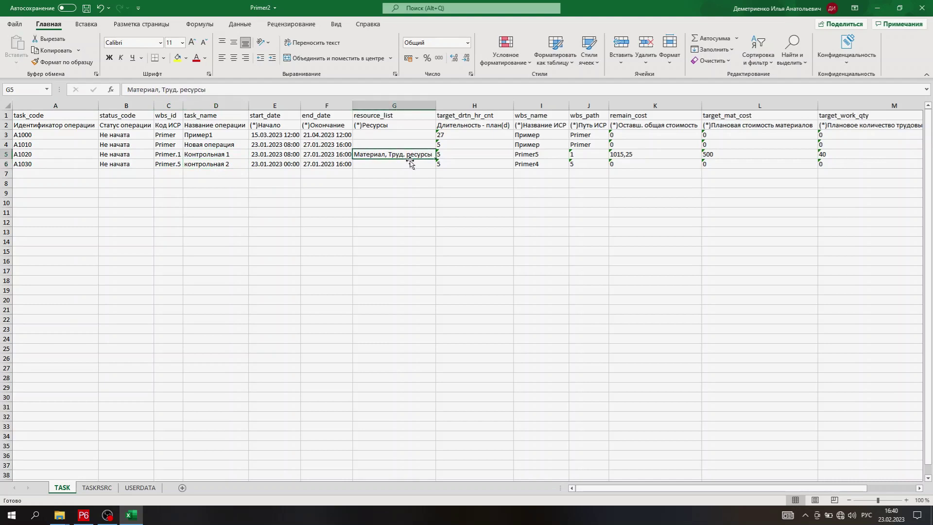
- Set the planned duration to 40 for activity A1020 and to 30 for activity A1030
double_click(454, 153)
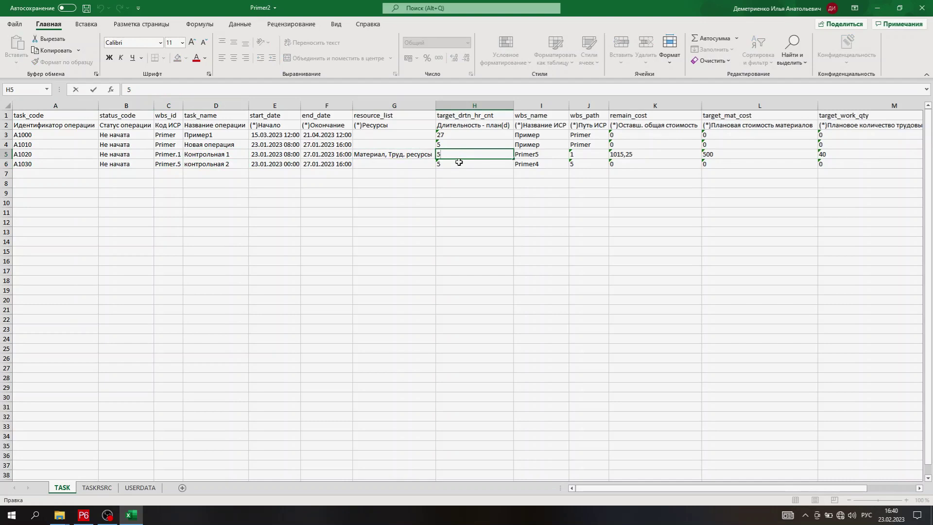
key(BackSpace)
click(463, 164)
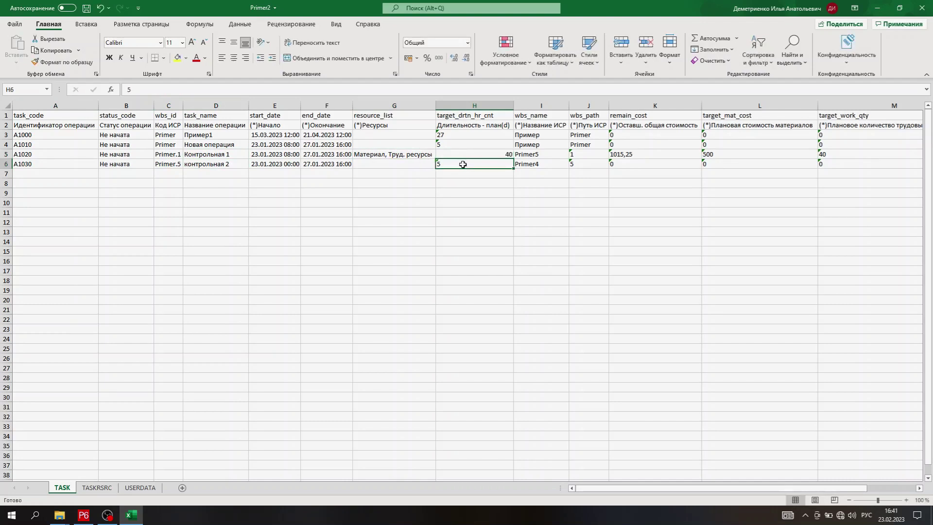
double_click(457, 168)
double_click(440, 165)
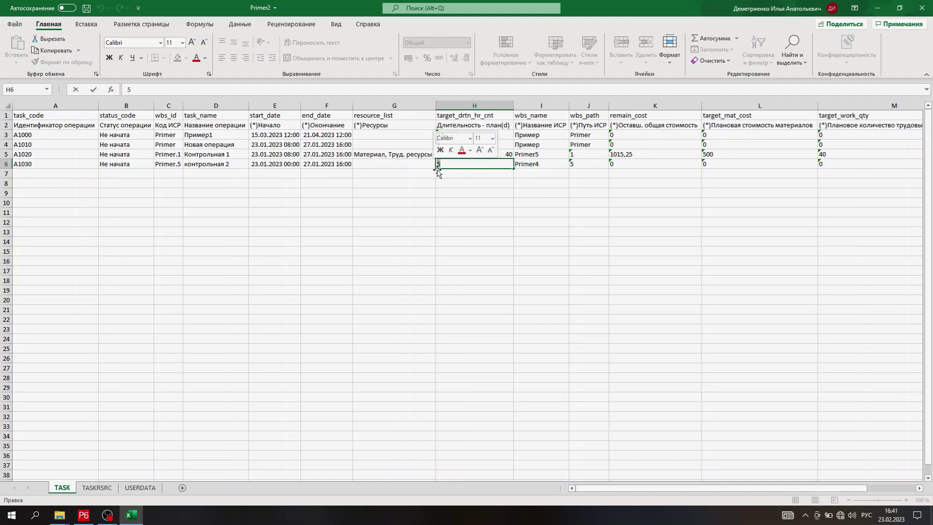
text(30)
click(449, 185)
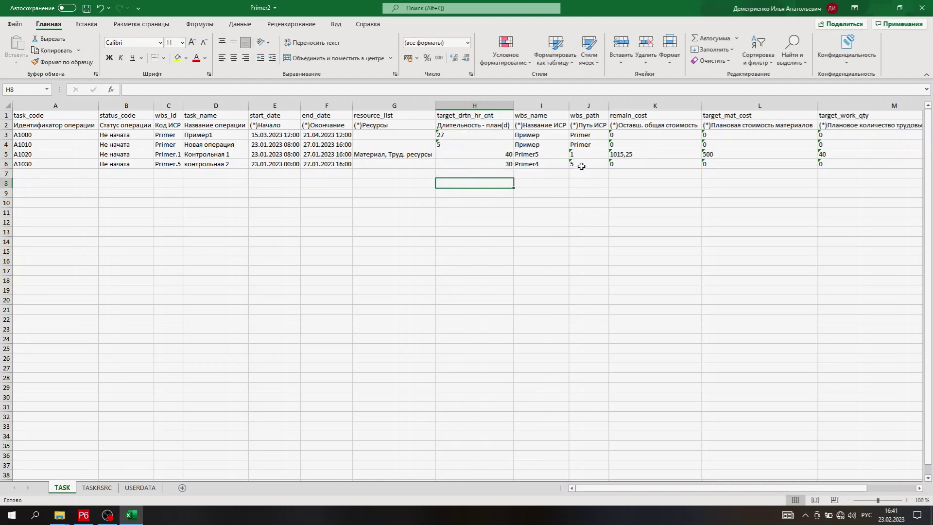
- Change the WBS name of activity A1020 to Primer4 and that of activity A1030 to Primer5
click(546, 164)
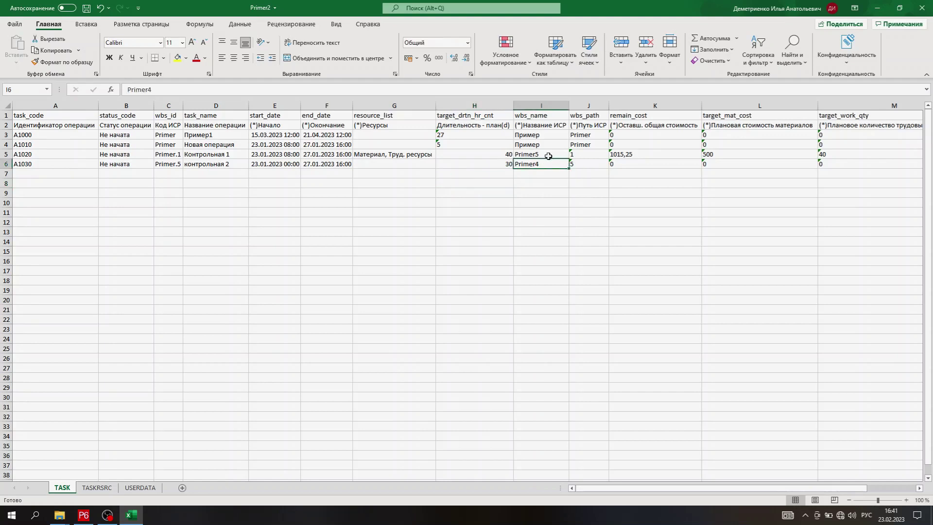
double_click(548, 156)
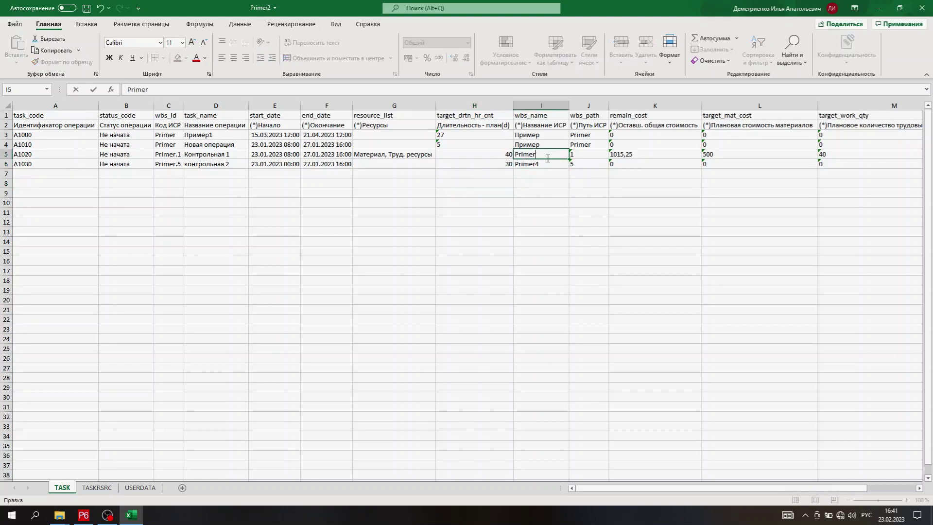
text(4)
double_click(547, 164)
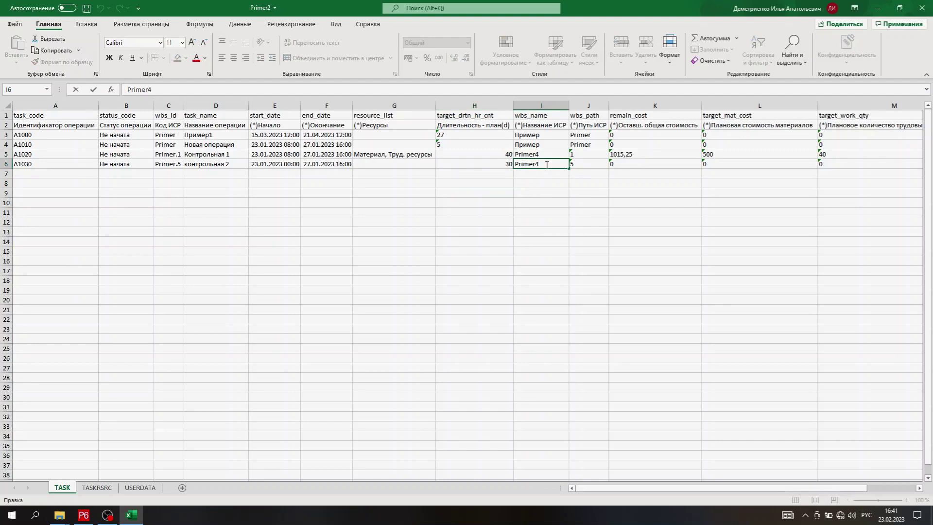
text(5)
click(554, 184)
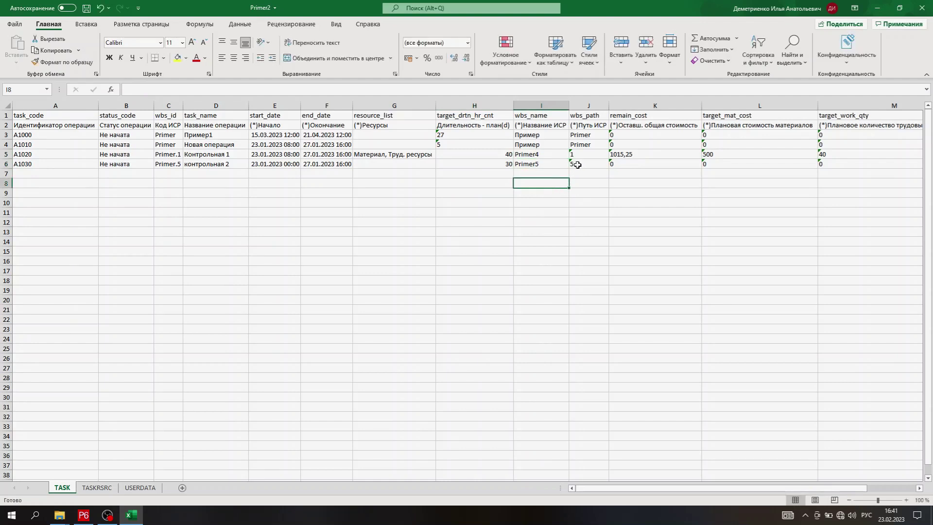
- Set the WBS path to 5 for activity A1020 and to 1 for activity A1030
click(580, 156)
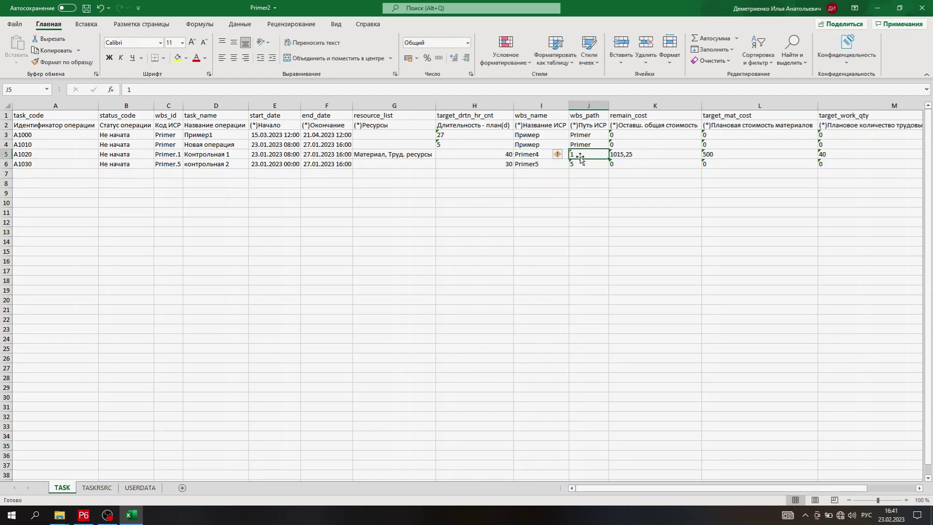
key(BackSpace)
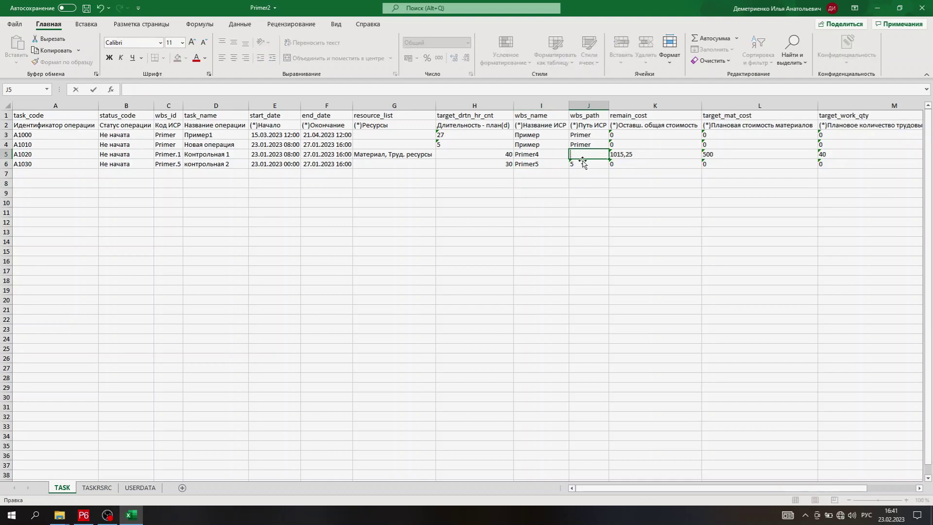
click(583, 167)
text(5)
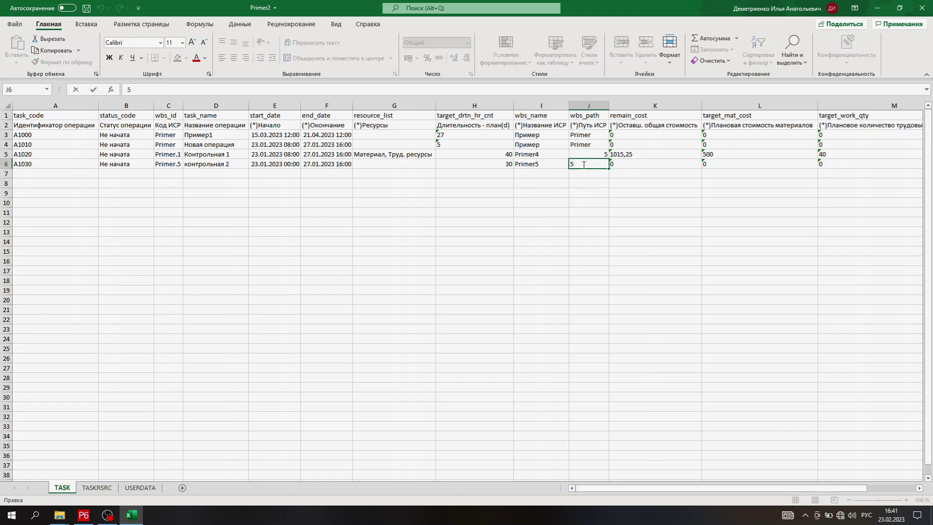
click(599, 210)
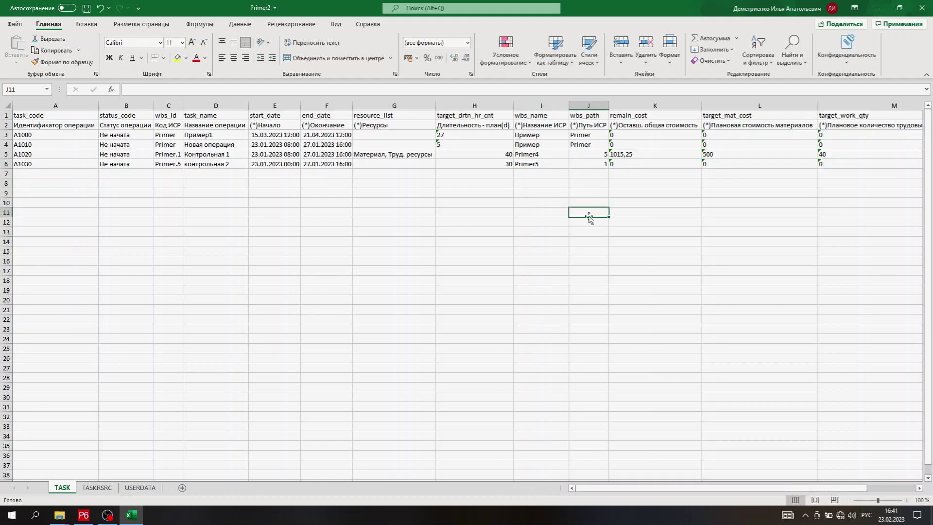
click(639, 202)
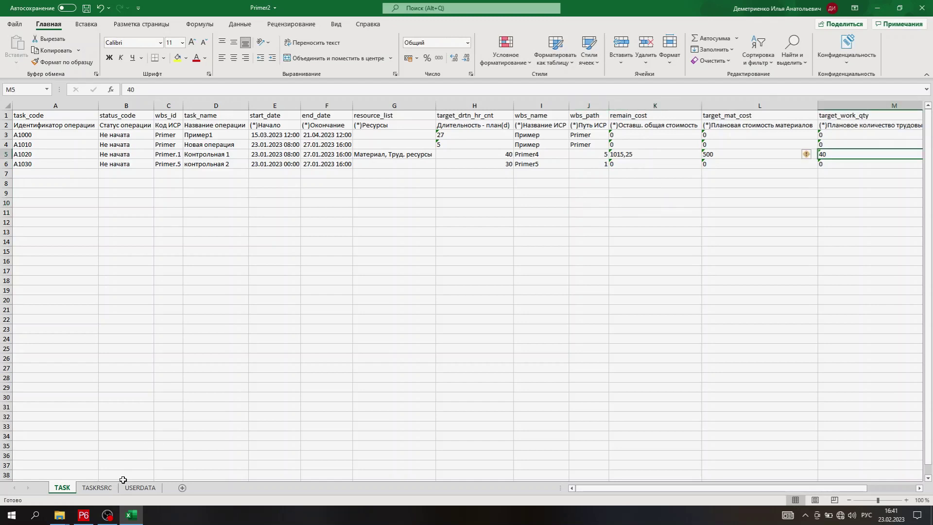
- Open the TASKRSRC sheet and auto-fit the widths of columns A to J to their contents
click(111, 488)
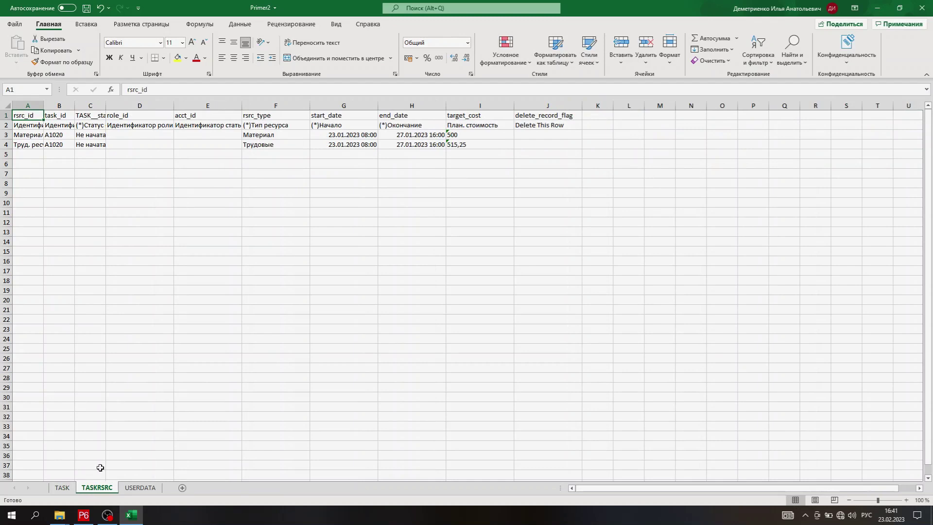
drag(27, 105, 548, 106)
double_click(512, 109)
click(446, 202)
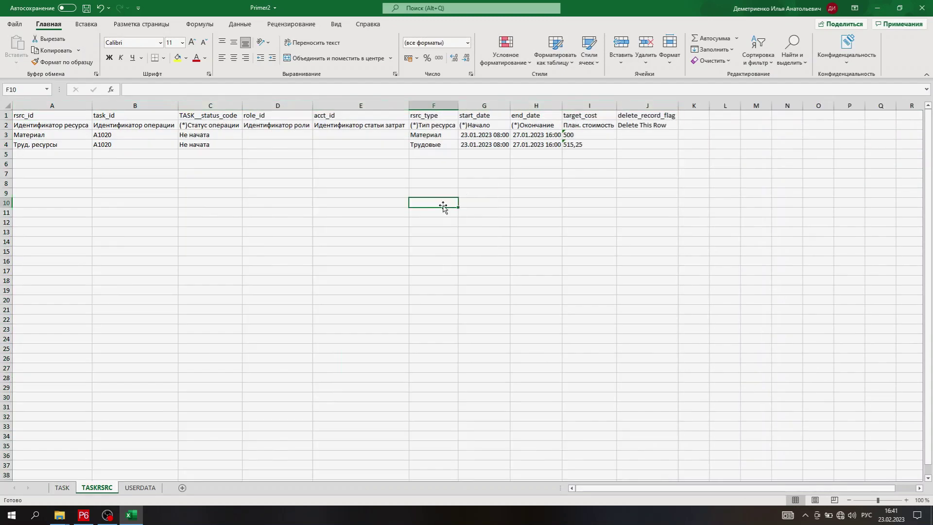
- Check the resource and activity IDs on TASKRSRC, and set the planned cost of resource Материал on A1020 to 1000
click(59, 137)
click(57, 143)
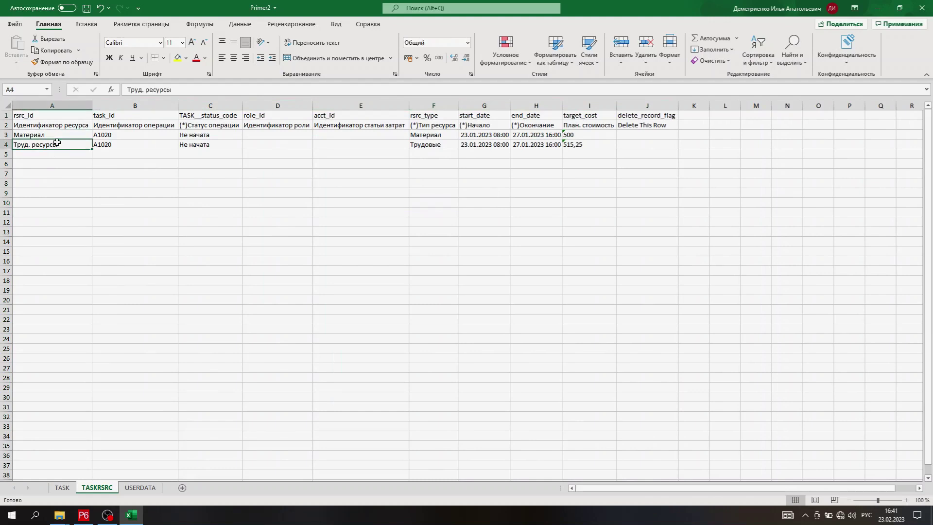
click(107, 142)
click(115, 134)
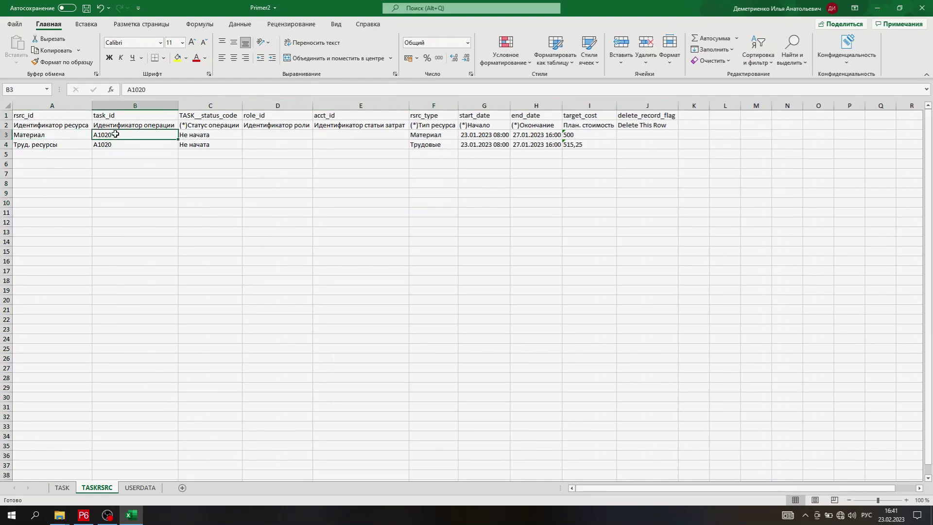
click(586, 133)
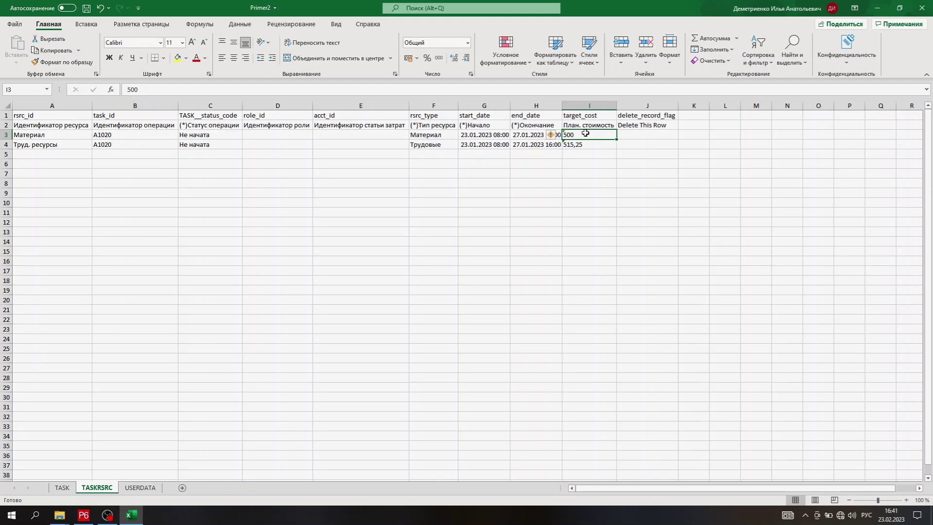
double_click(585, 134)
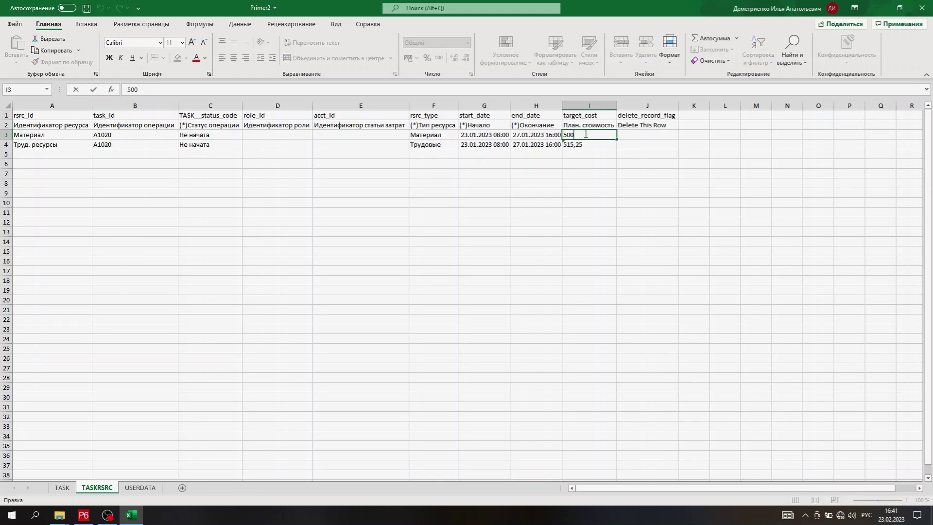
drag(576, 134, 564, 135)
text(1000)
click(609, 170)
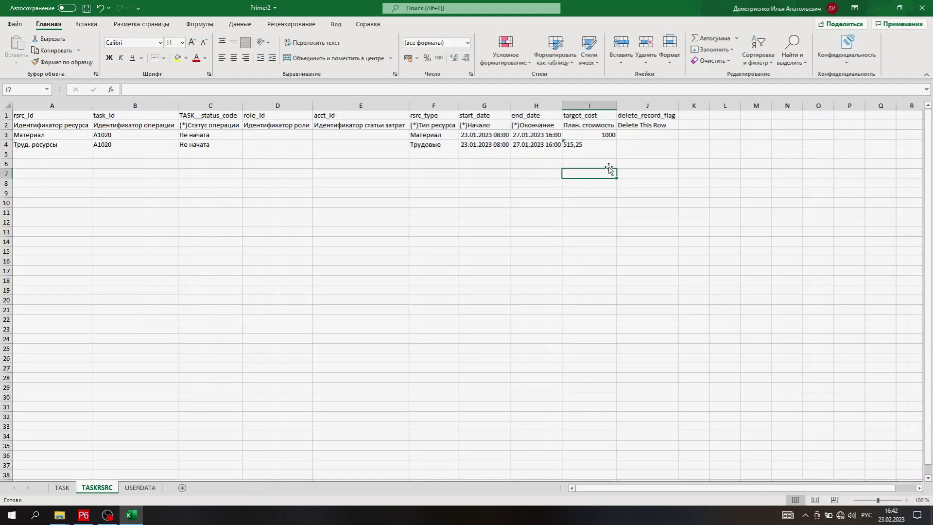
- Set the planned cost of resource Труд. ресурсы on activity A1020 to 1000,25
double_click(599, 145)
drag(599, 136, 617, 145)
click(591, 146)
double_click(592, 145)
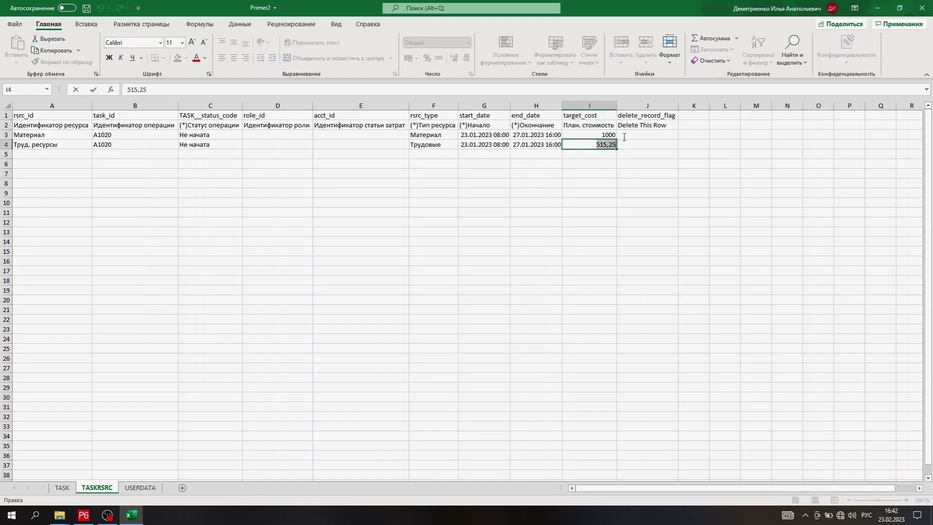
text(1000,25)
click(588, 185)
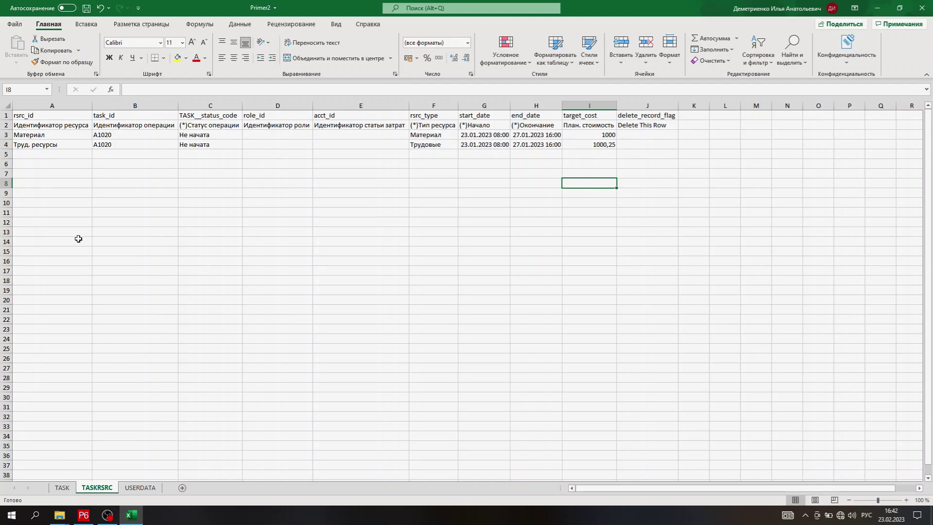
- Copy the two A1020 resource assignment rows, columns A to I, into rows 5 and 6 directly below
drag(57, 141, 597, 147)
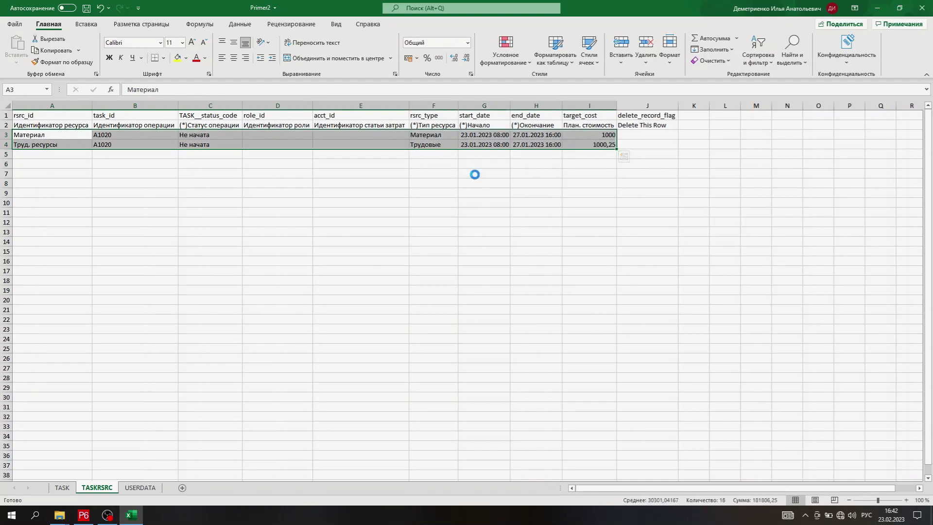
key(ctrl+c)
click(63, 156)
key(ctrl+v)
click(136, 213)
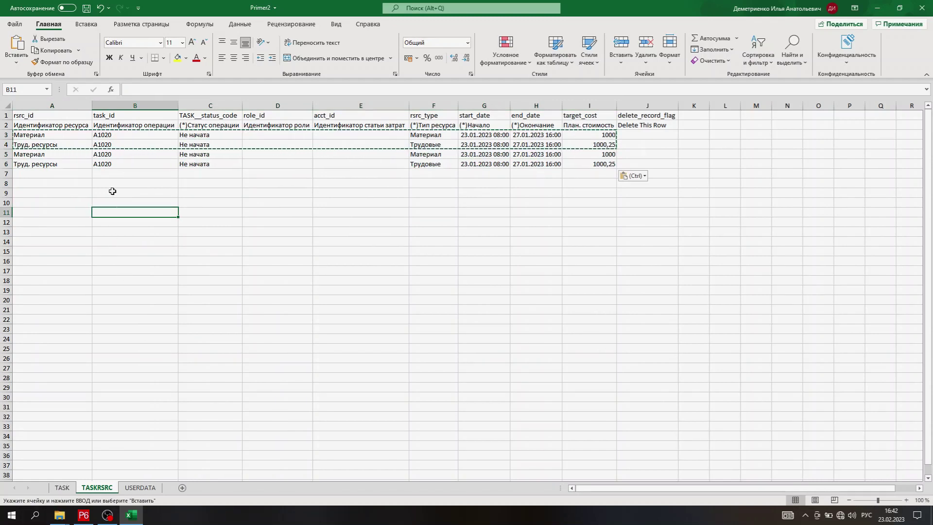
- Change the activity ID in both copied assignment rows, 5 and 6, to A1030
click(123, 145)
click(123, 153)
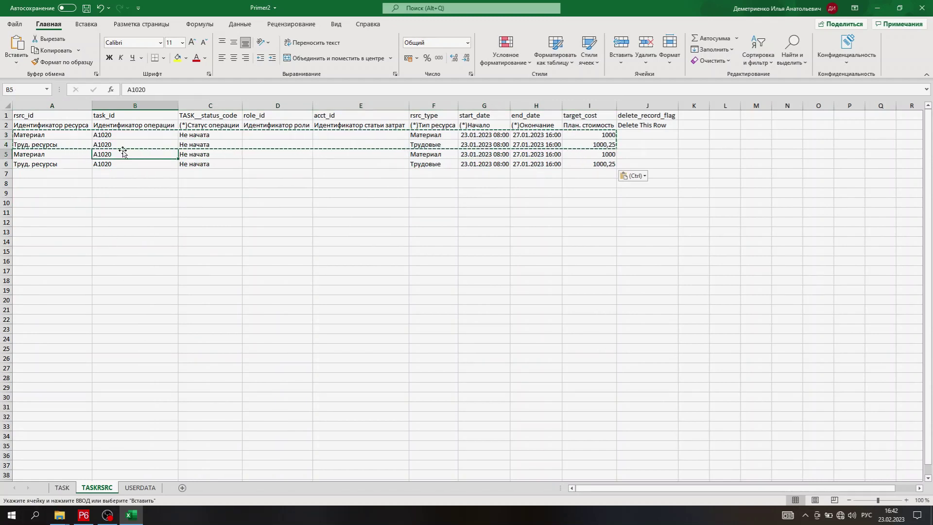
click(142, 90)
key(Delete)
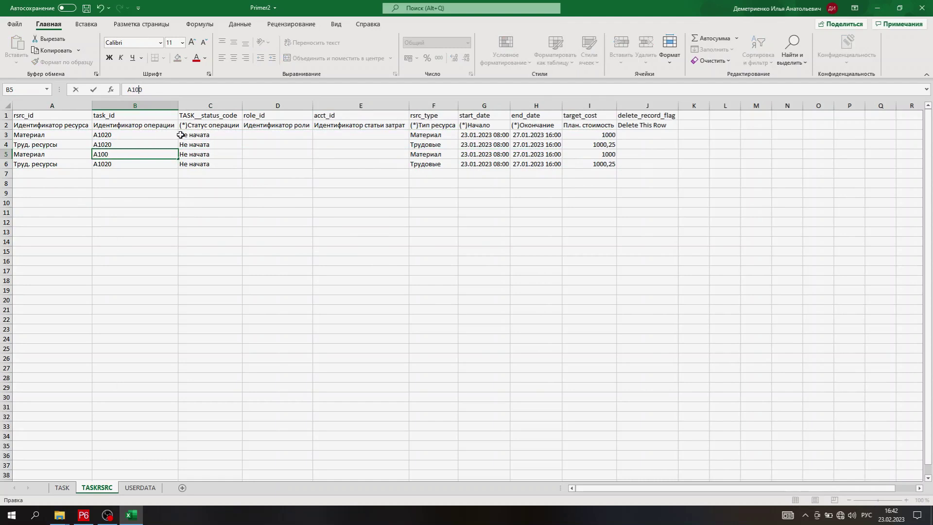
text(3)
click(114, 168)
double_click(109, 164)
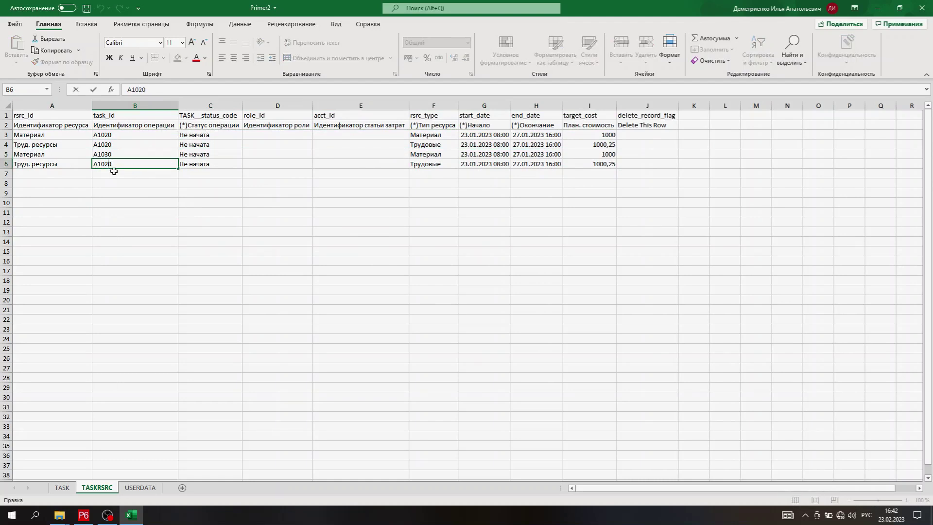
key(BackSpace)
text(3)
click(175, 223)
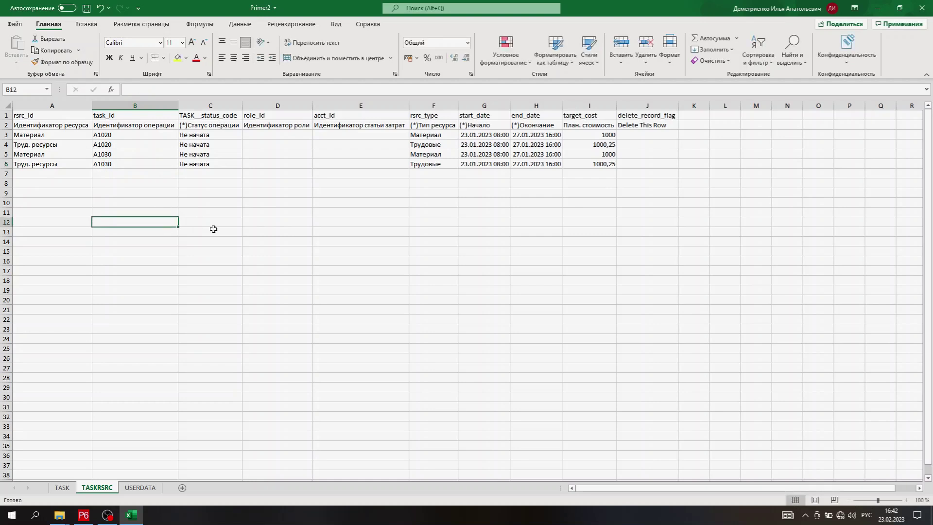
- Set the planned cost of both A1030 resource assignments, Материал and Труд. ресурсы, to 10
click(601, 157)
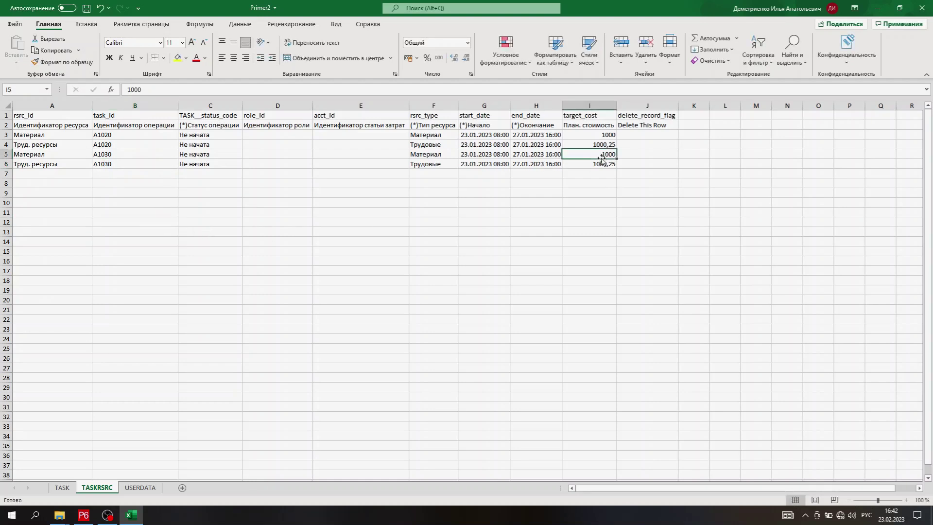
click(601, 163)
click(600, 153)
text(10)
click(596, 177)
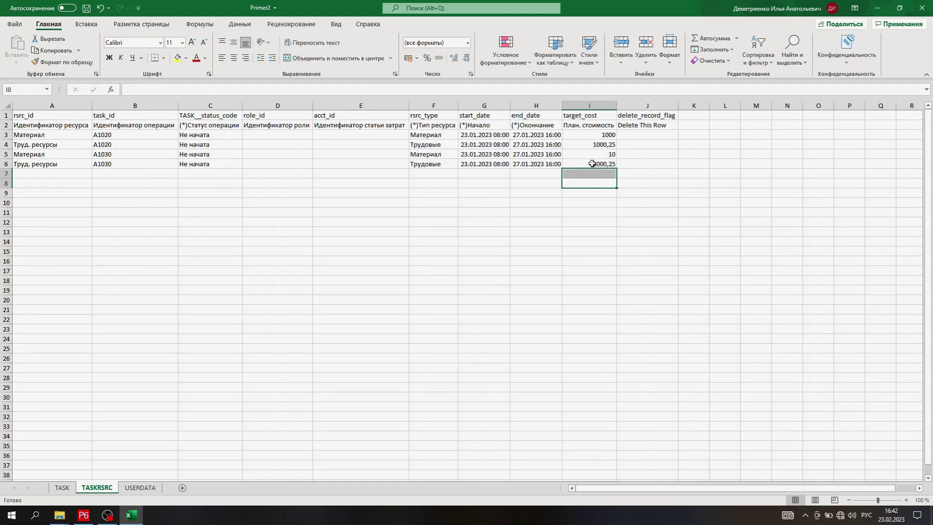
click(590, 165)
text(10)
click(591, 191)
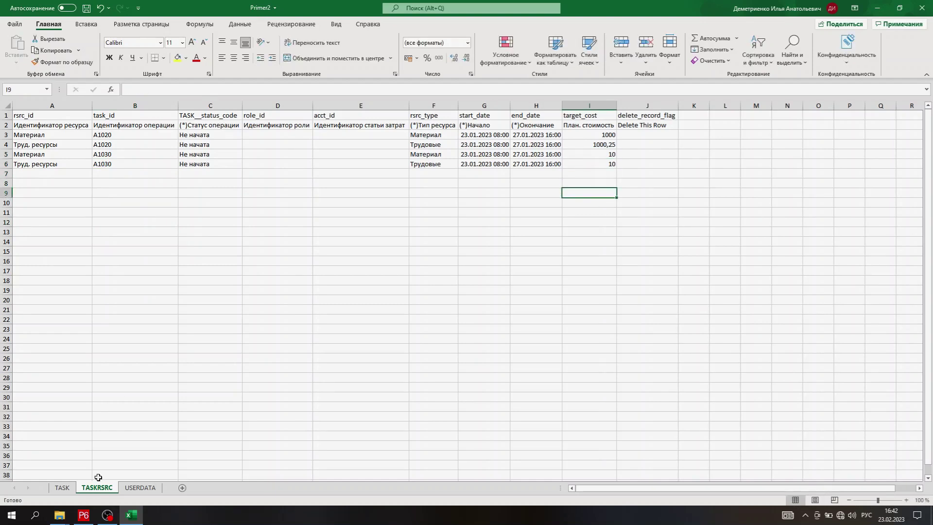
- On the TASK sheet, set the planned labour quantity of activity A1030 to 90
click(62, 487)
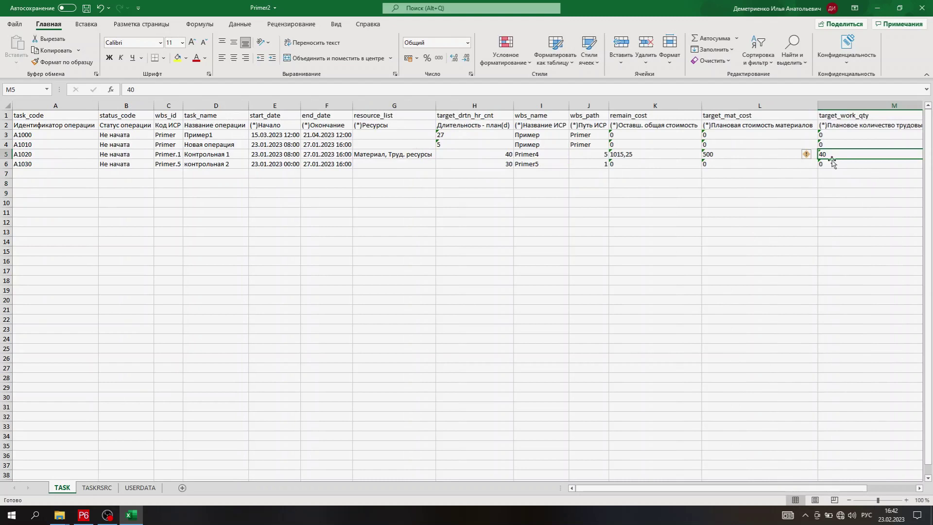
click(855, 165)
text(9)
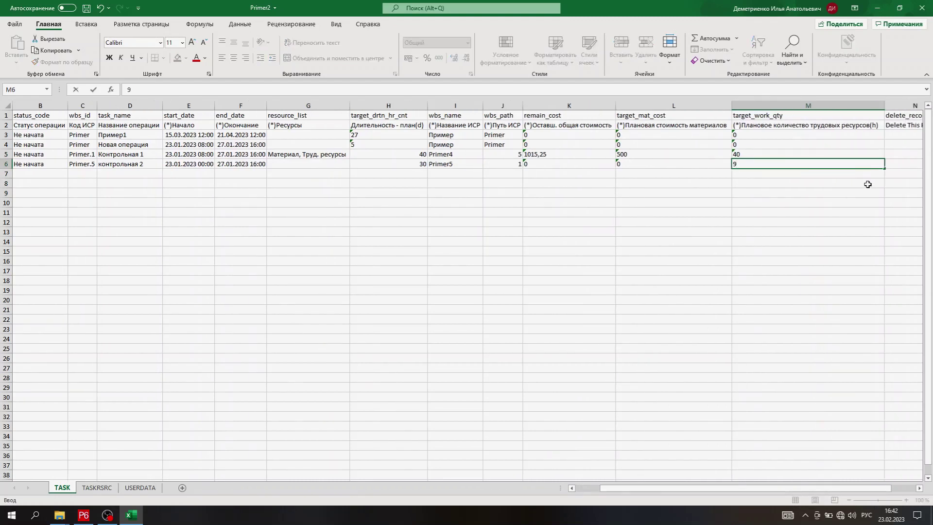
text(0)
click(860, 193)
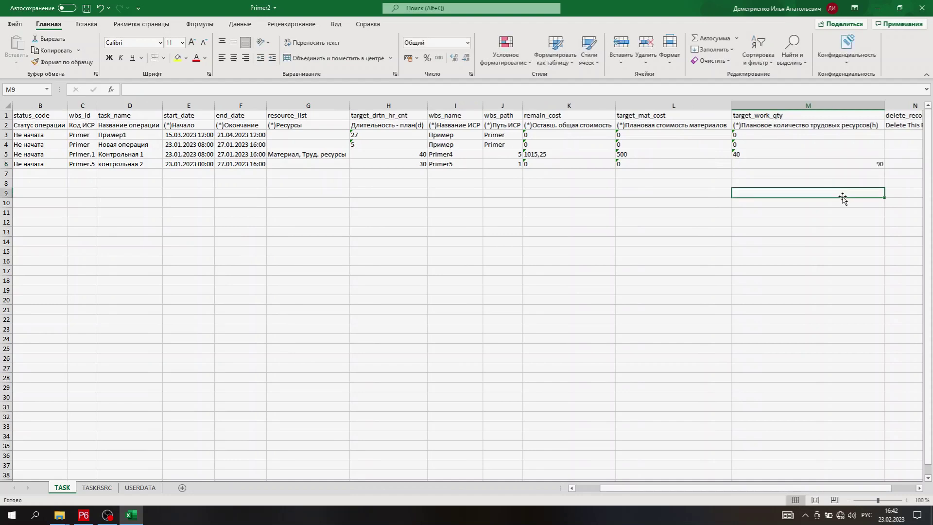
click(789, 171)
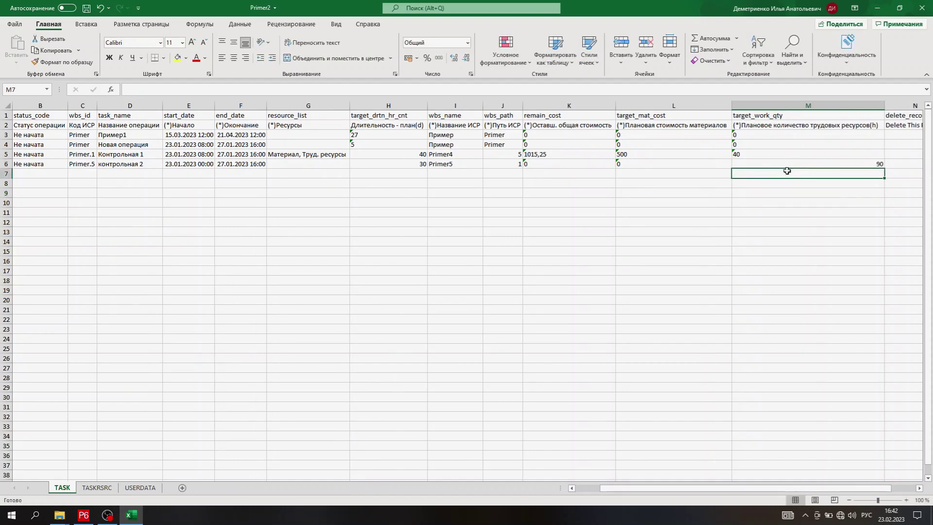
click(800, 161)
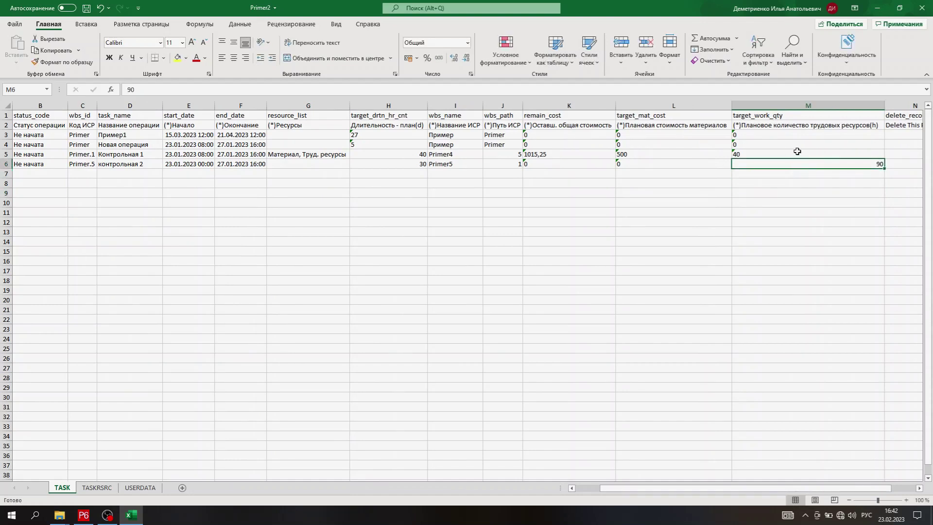
- Save and close the Primer2 workbook, and return to the project in Primavera P6
click(87, 9)
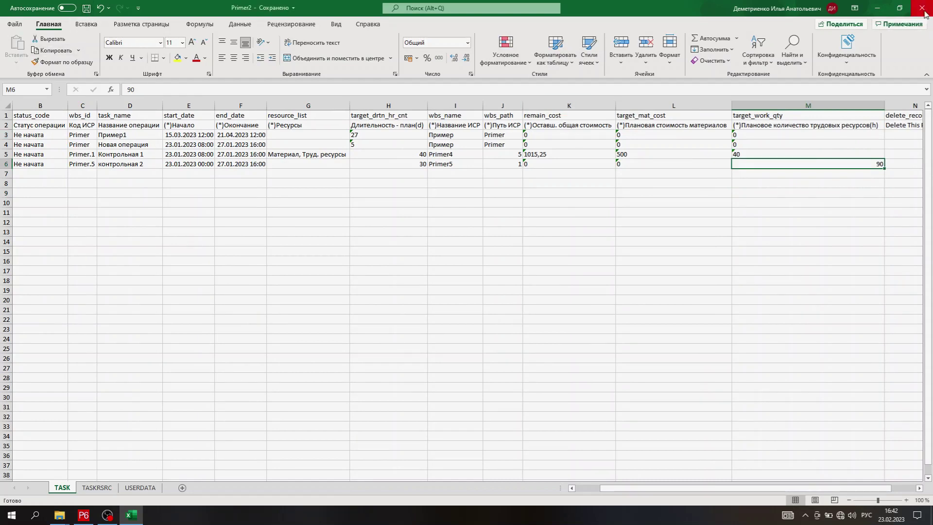
click(923, 11)
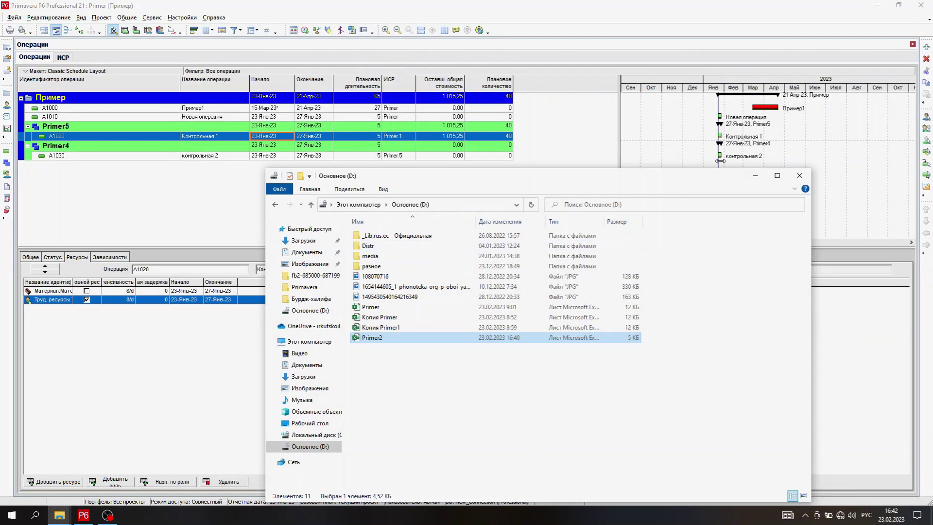
click(755, 176)
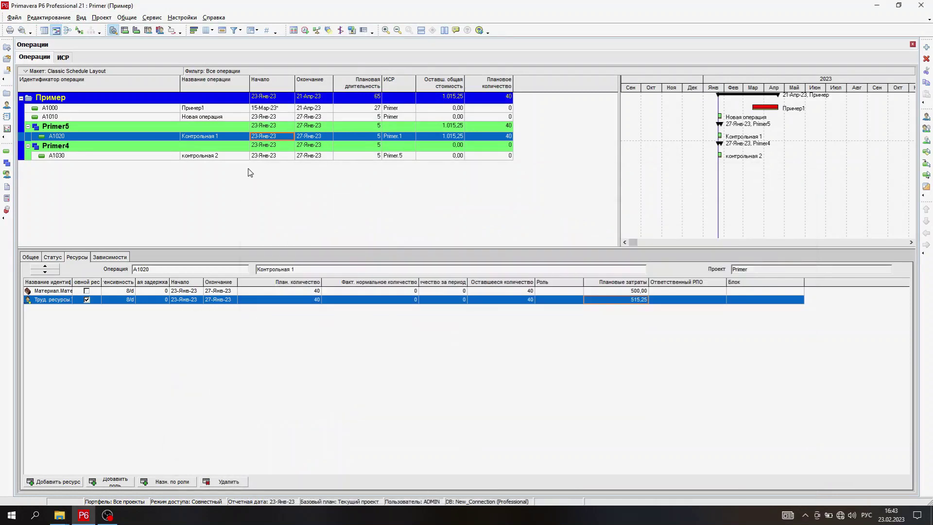
- Start an import in the spreadsheet (XLSX) format and choose D:\Primer2.xlsx as the source file
click(21, 18)
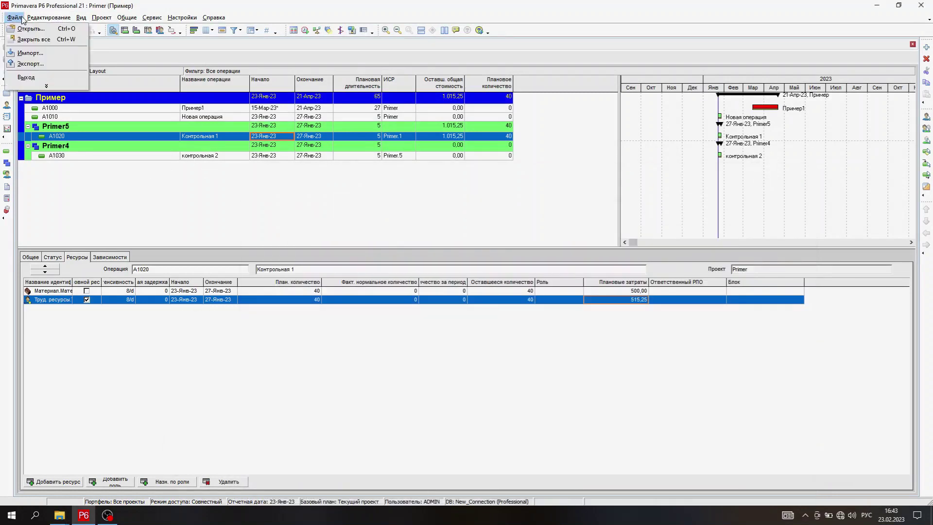
click(27, 52)
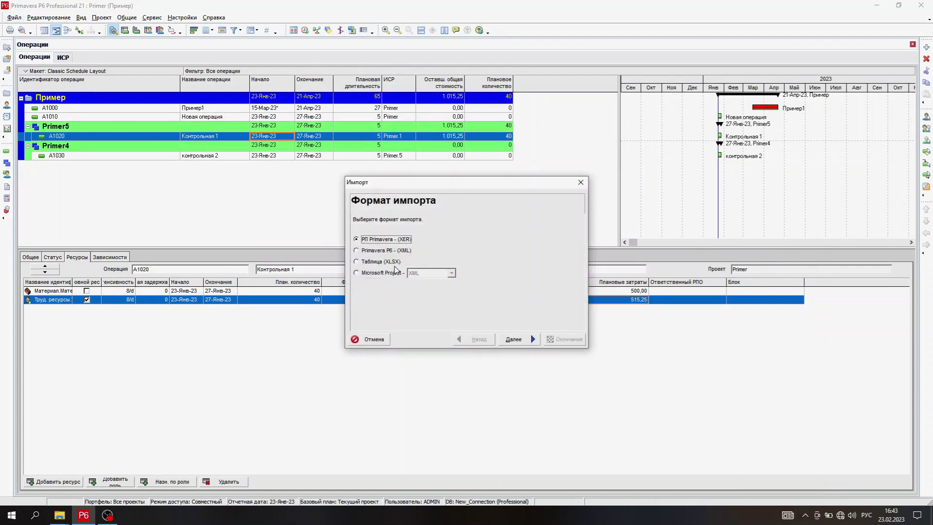
click(396, 263)
click(514, 339)
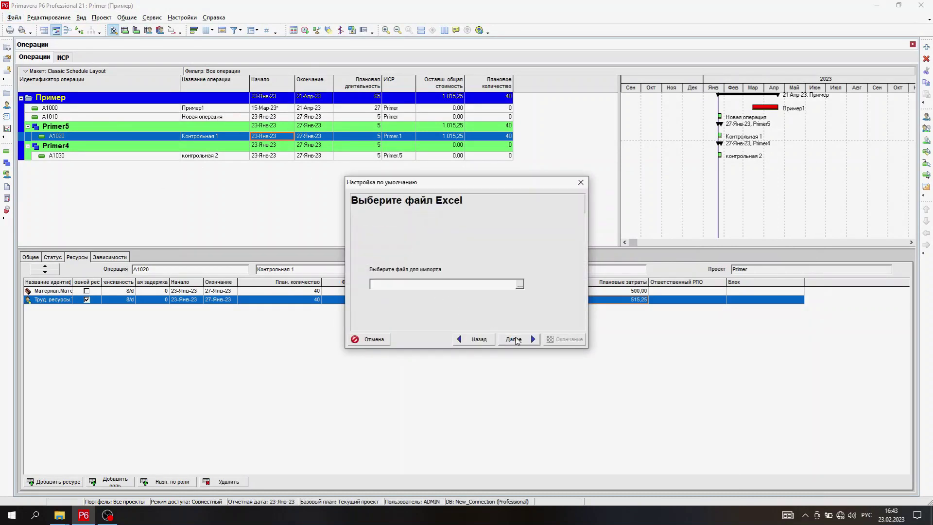
click(520, 283)
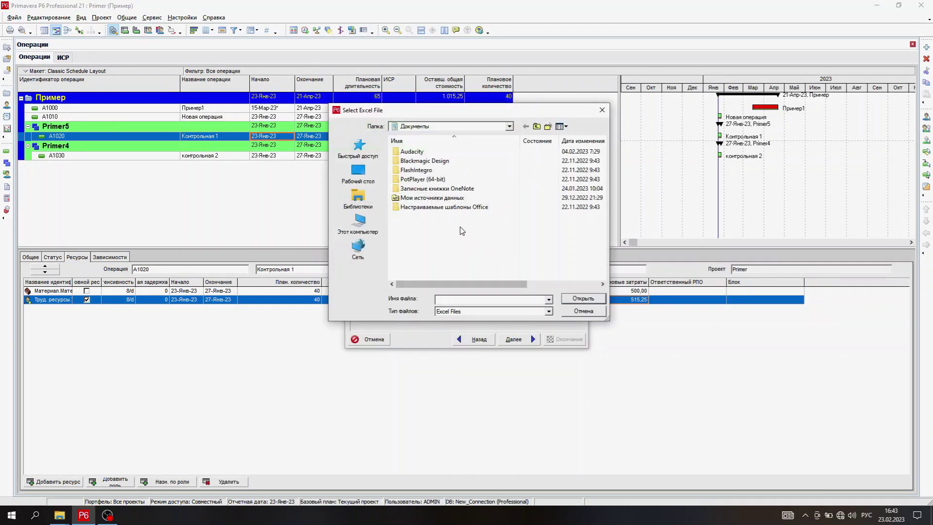
click(360, 224)
scroll(474, 257, down, 3)
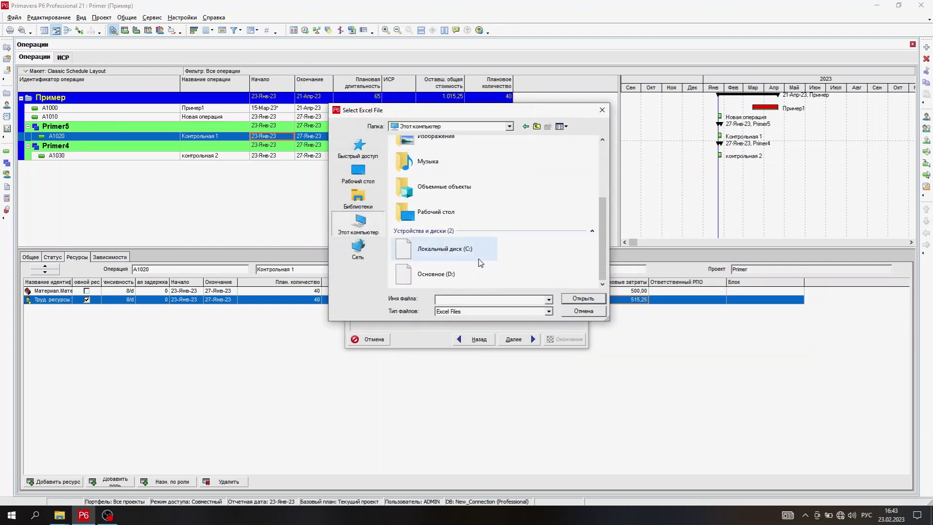
double_click(475, 271)
double_click(444, 202)
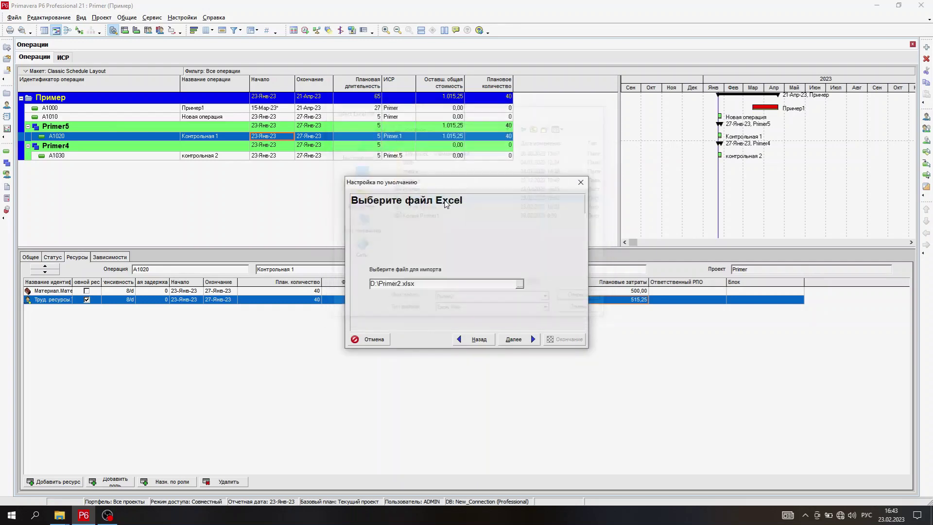
click(523, 340)
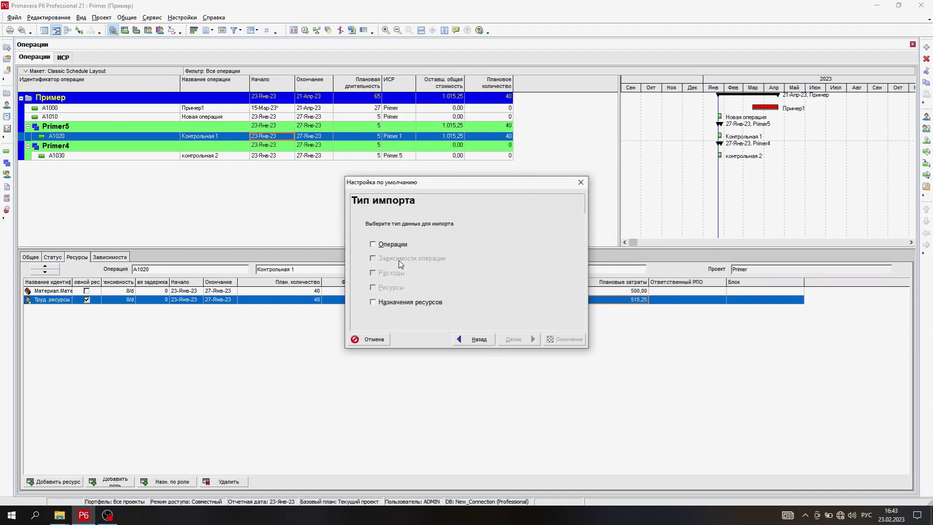
- Select activities (Операции) and resource assignments (Назначения ресурсов) as the data types to import
click(391, 246)
click(402, 304)
click(515, 339)
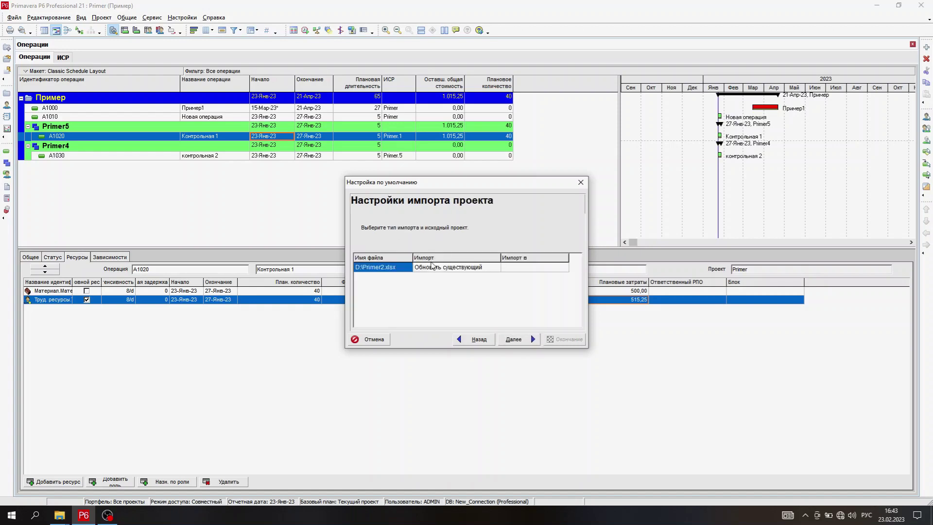
- Set the existing project Primer as the import target, run the import and close the results
click(522, 267)
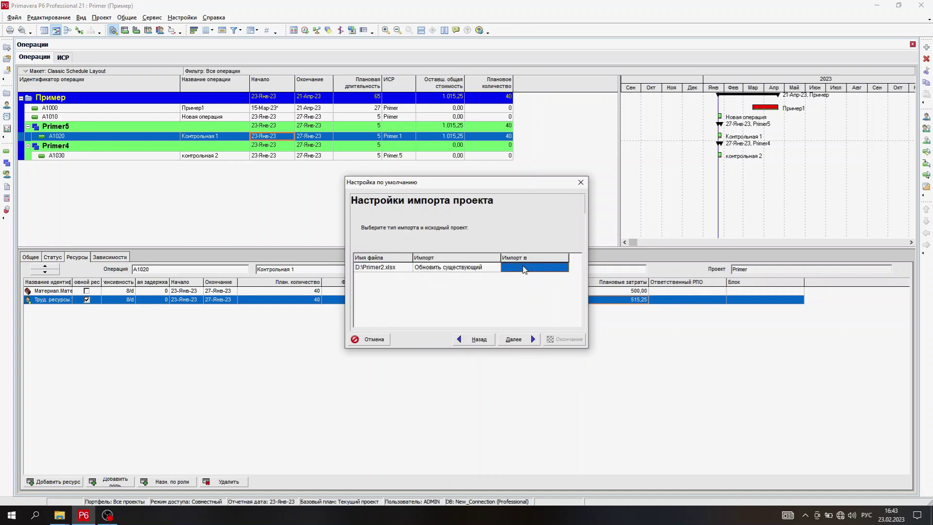
click(564, 267)
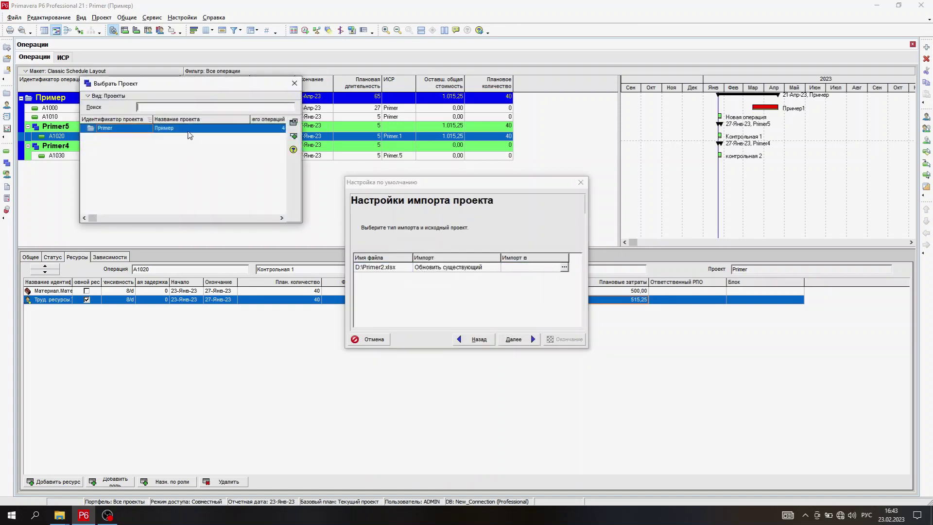
double_click(188, 129)
click(517, 339)
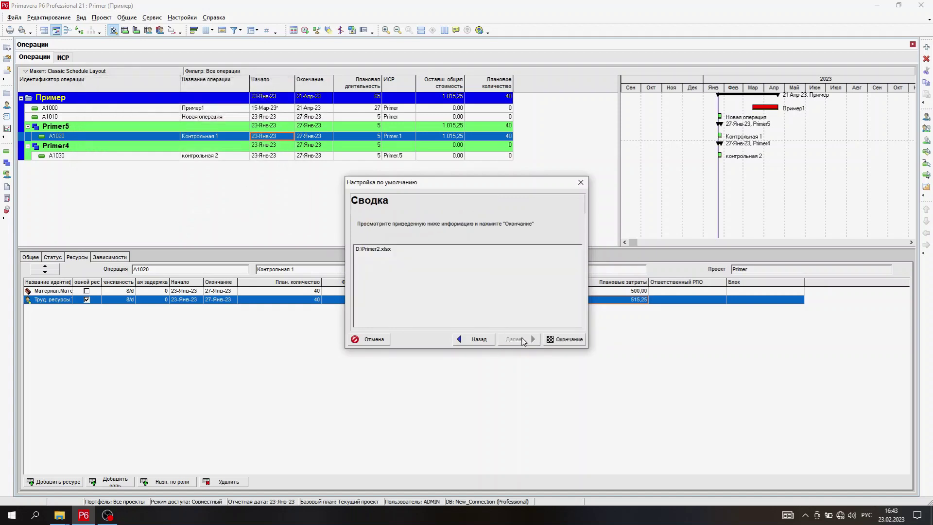
click(564, 339)
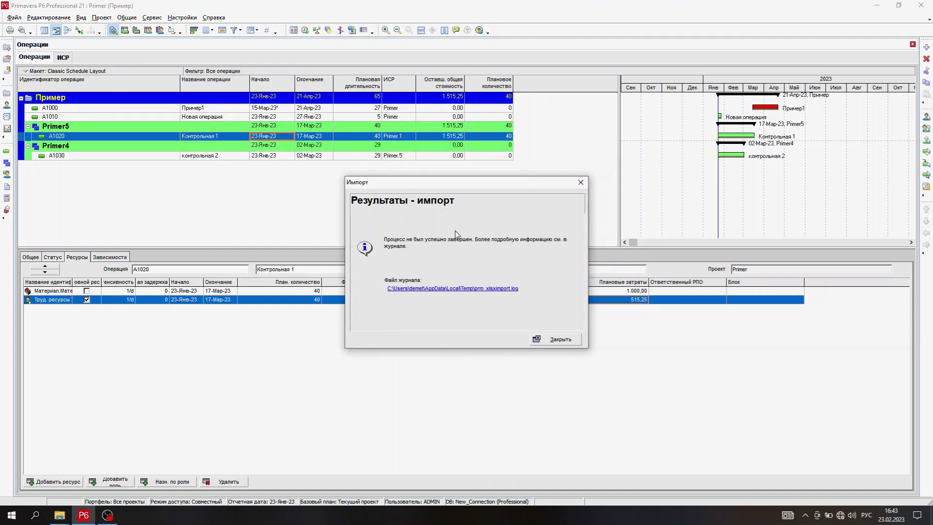
click(555, 340)
- Reopen Primer2 from drive D: in Excel as a read-only workbook
click(60, 515)
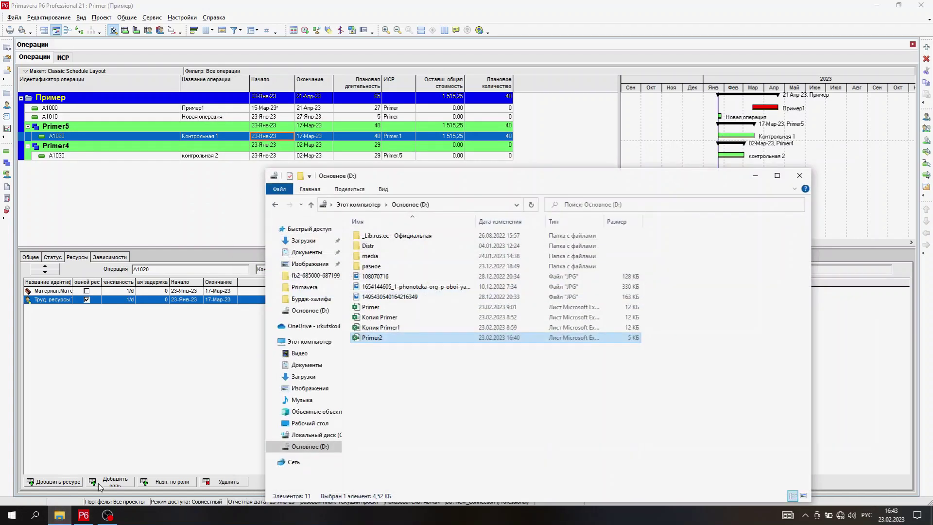
click(426, 381)
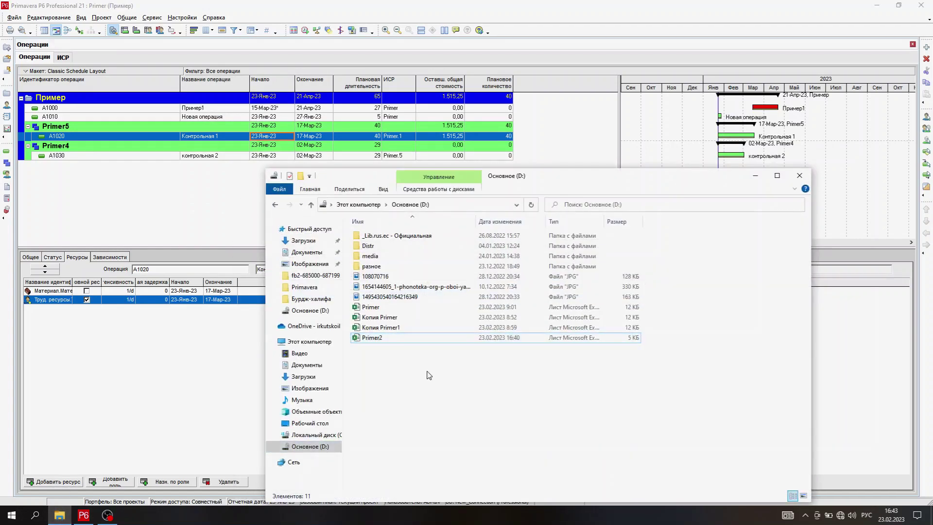
double_click(424, 340)
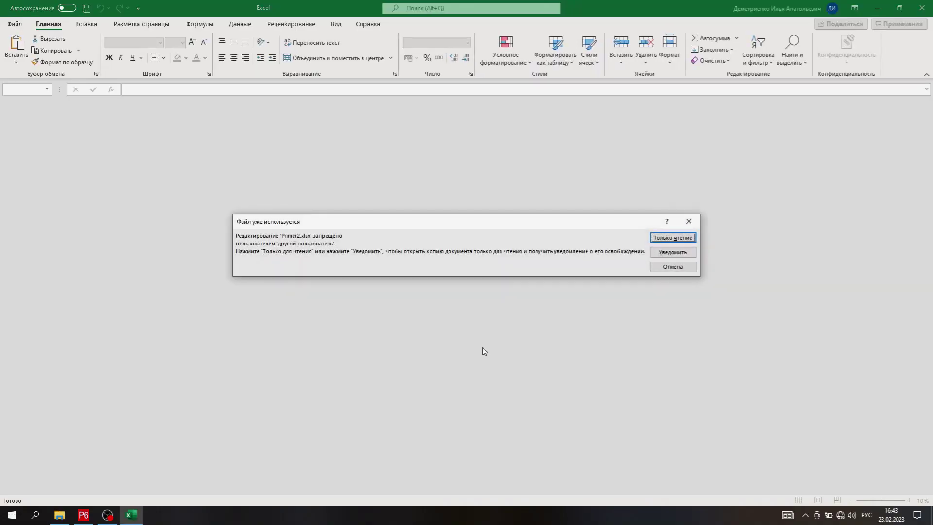
click(670, 239)
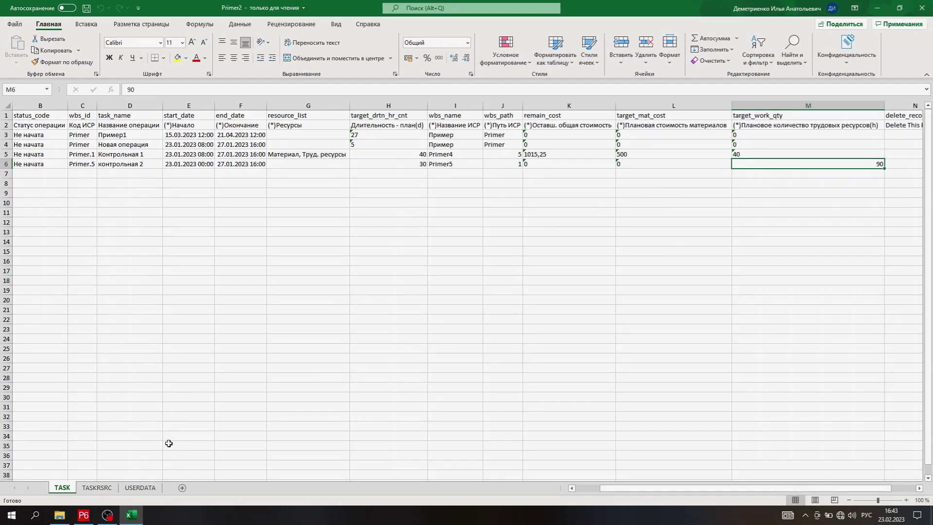
- On the TASKRSRC sheet, convert the planned cost 1000 of Материал on A1020 to text with a leading apostrophe
click(97, 488)
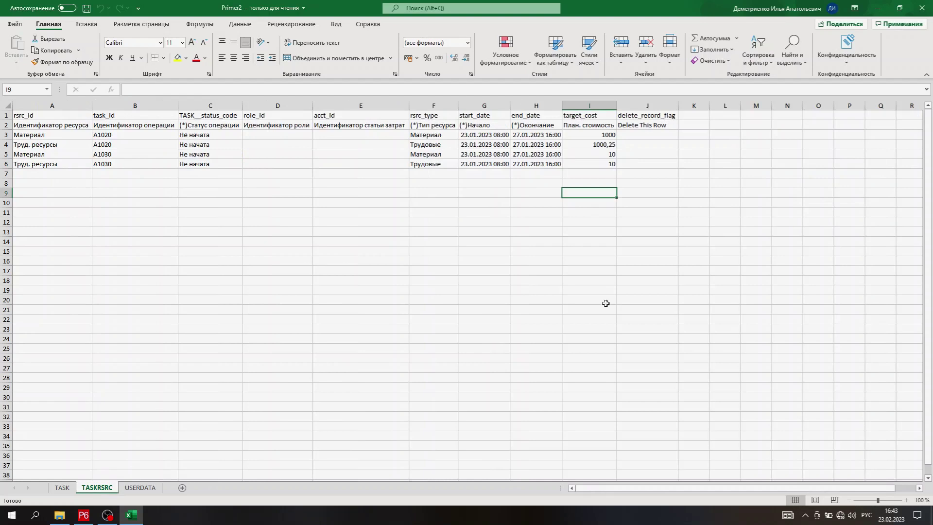
click(601, 155)
click(597, 135)
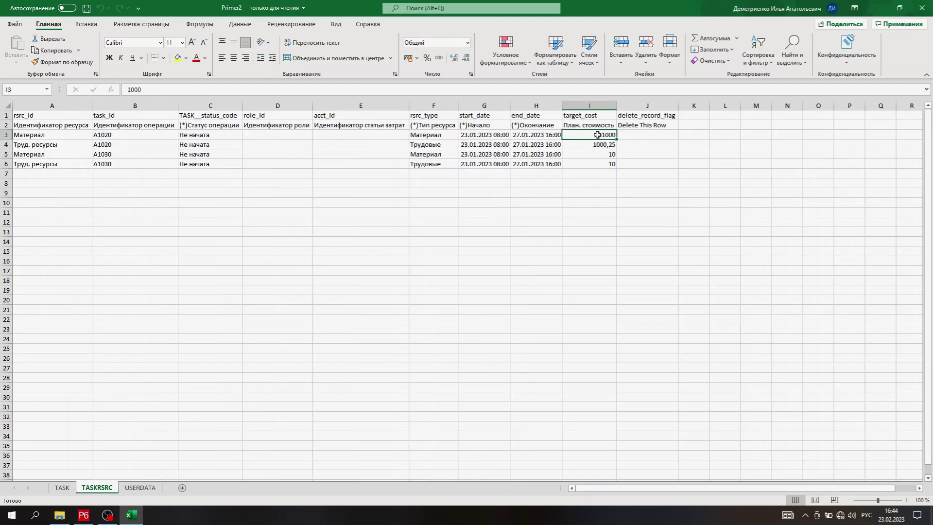
double_click(581, 135)
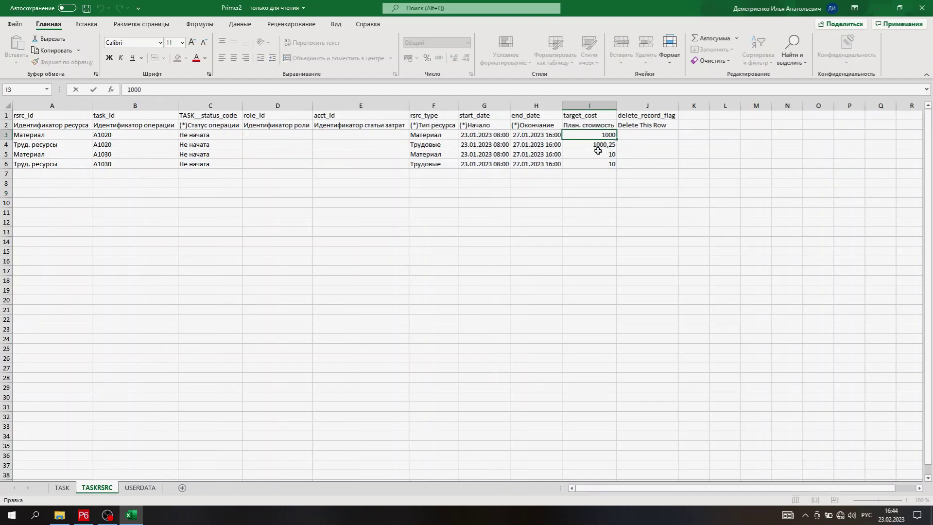
text(э)
key(alt+shift)
text(')
key(Return)
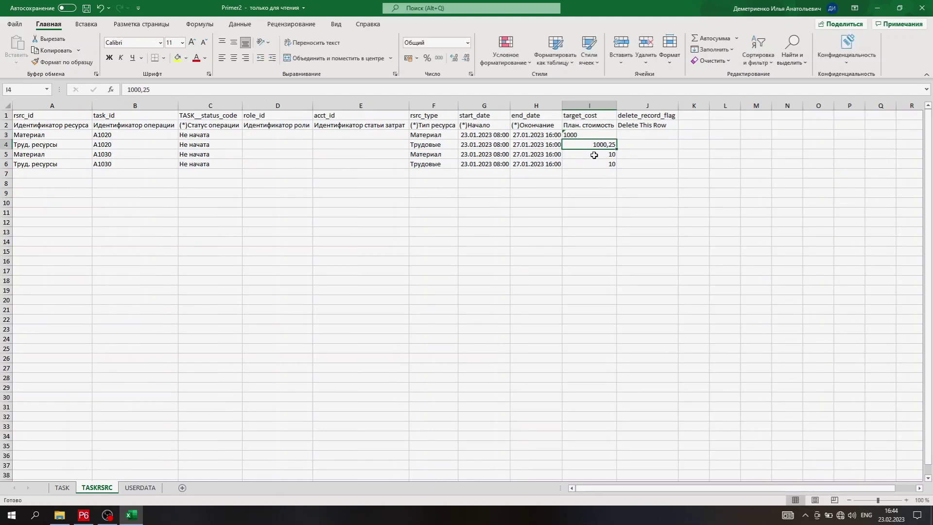
- Convert the planned costs in rows 4 to 6 (1000,25, 10 and 10) to text with leading apostrophes
double_click(591, 144)
text(')
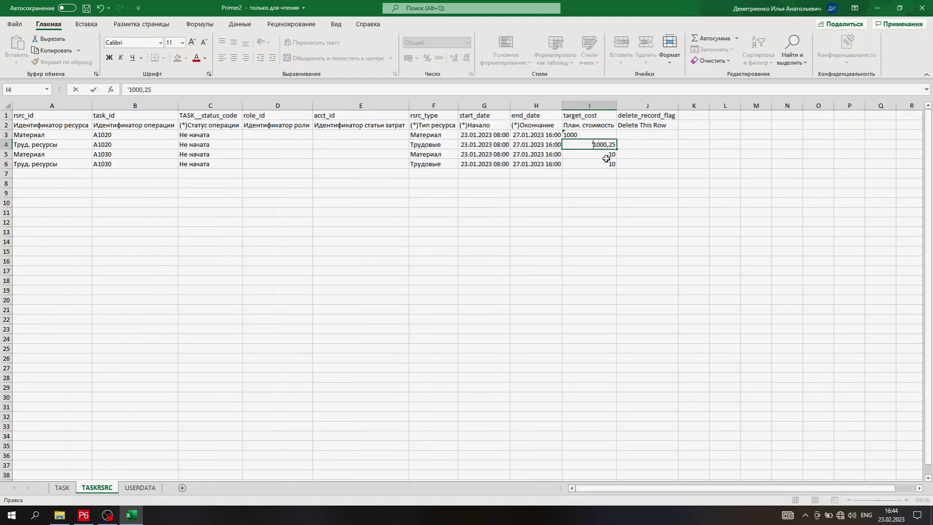
key(Return)
double_click(590, 154)
text(')
key(Return)
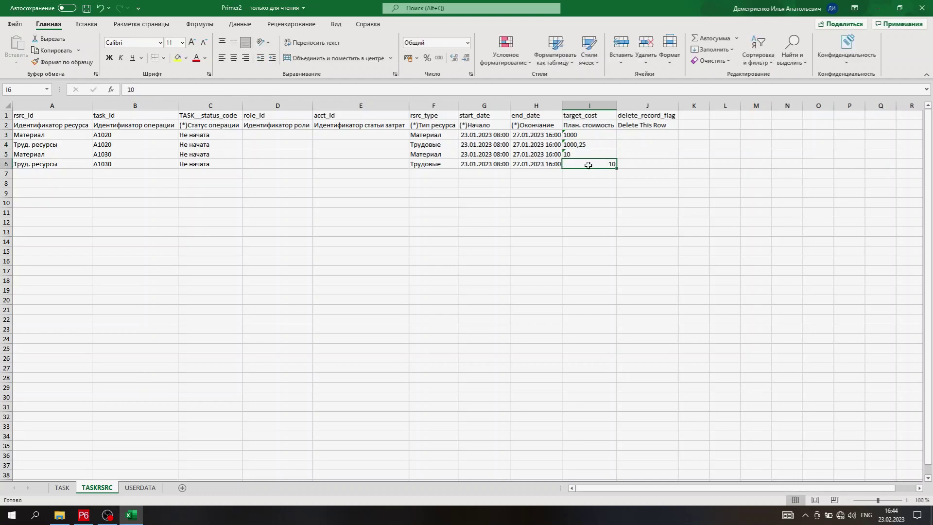
double_click(590, 164)
text(')
key(Return)
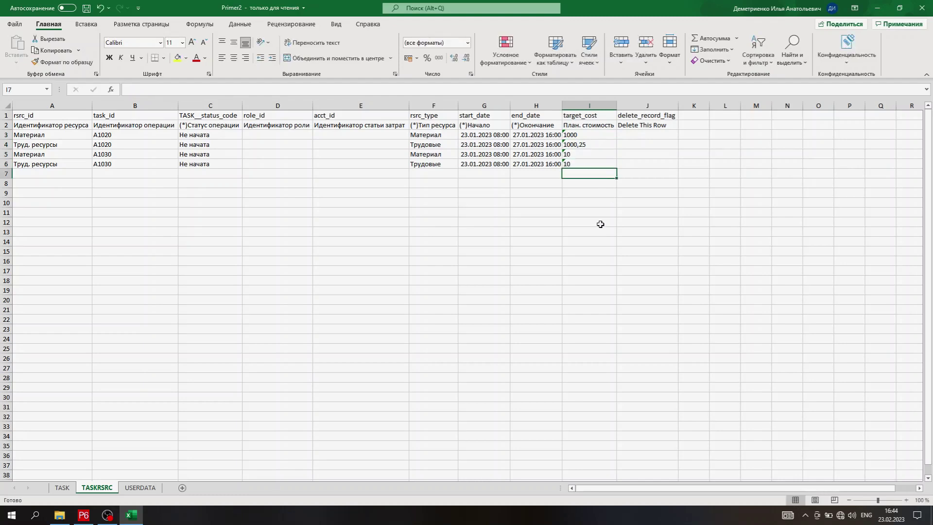
- Save the workbook on drive D: as an Excel workbook named Копия Primer2
click(16, 26)
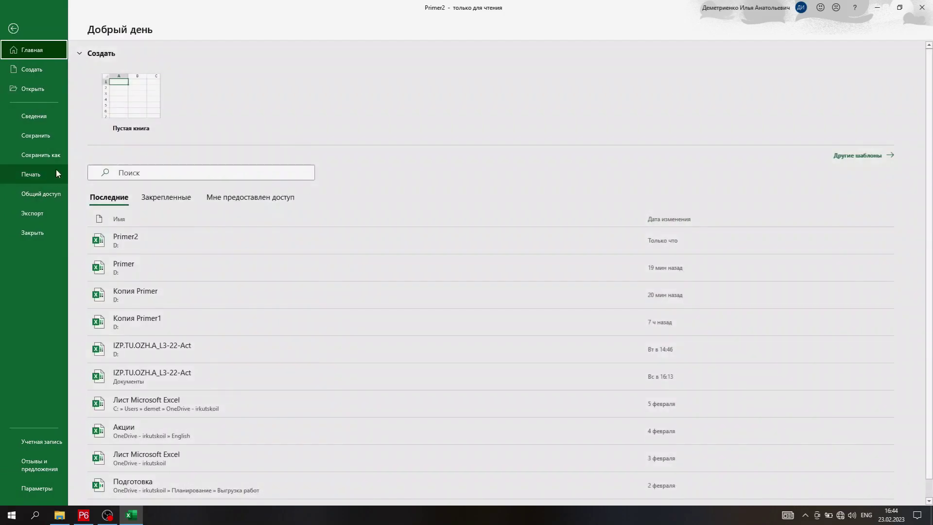
click(54, 155)
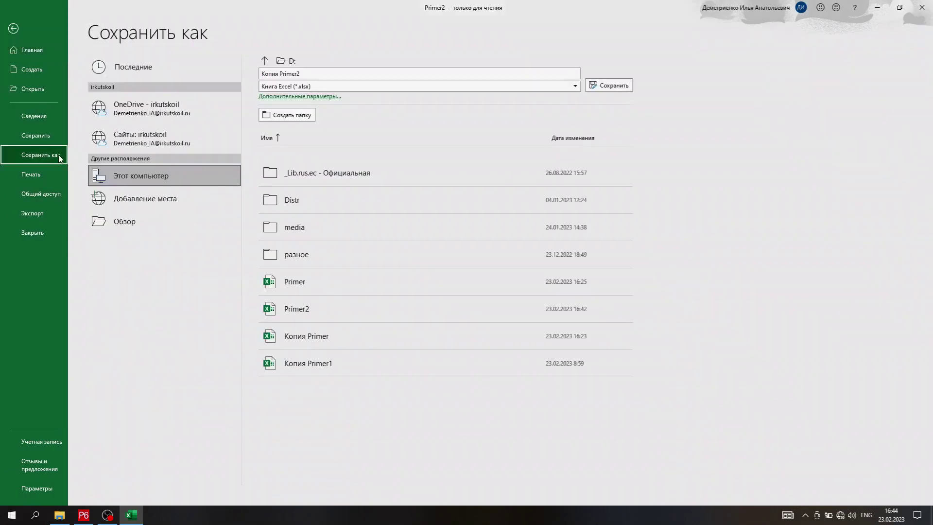
click(130, 223)
click(122, 194)
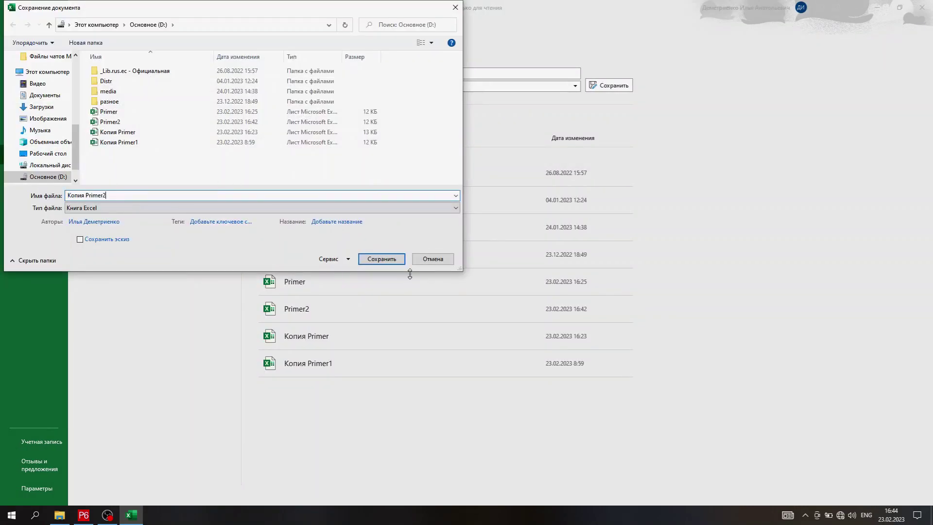
click(391, 259)
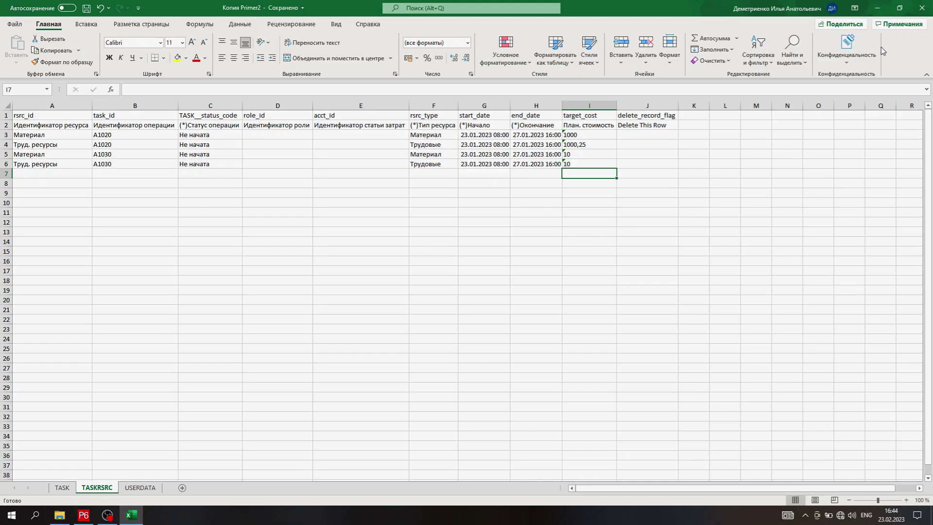
- Close the workbook and, in Primavera P6, start an import in the spreadsheet (XLSX) format
click(921, 8)
click(755, 175)
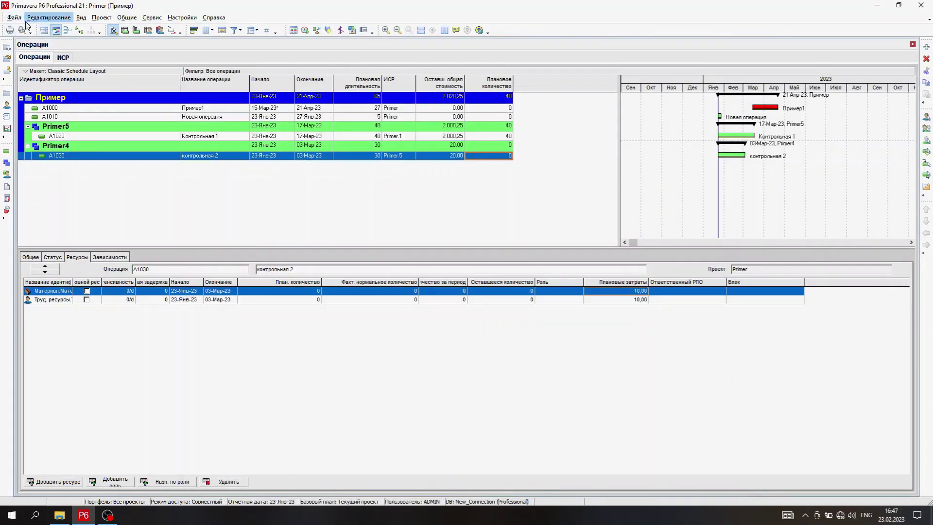
click(14, 18)
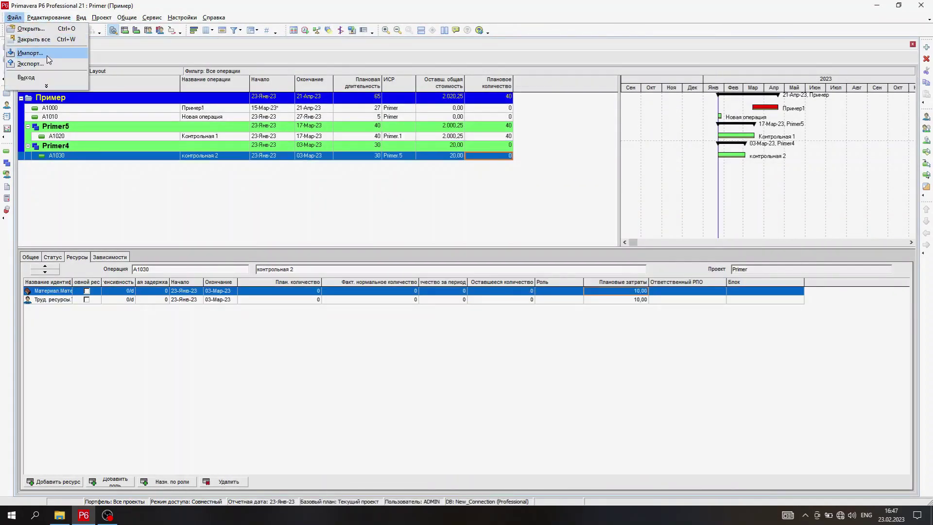
click(30, 53)
click(373, 263)
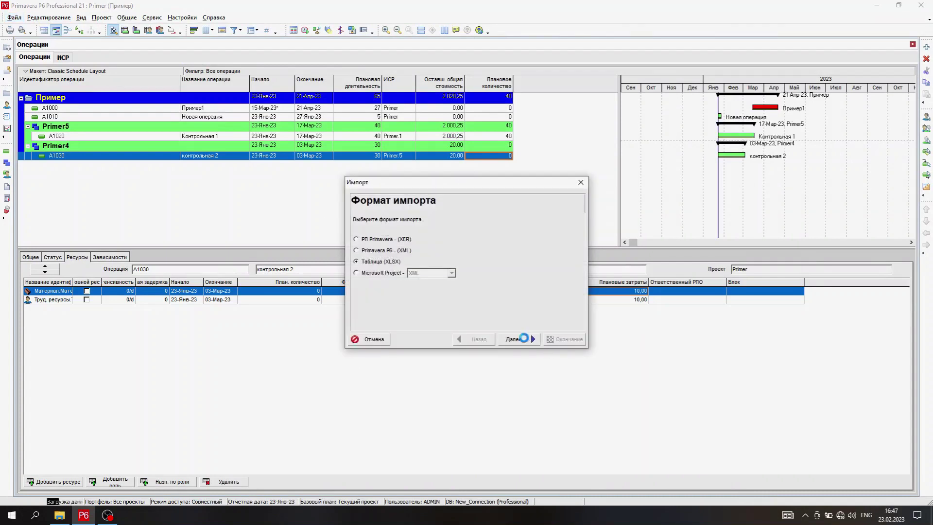
click(530, 339)
- Choose the workbook Копия Primer2 on drive D: as the file to import
click(520, 284)
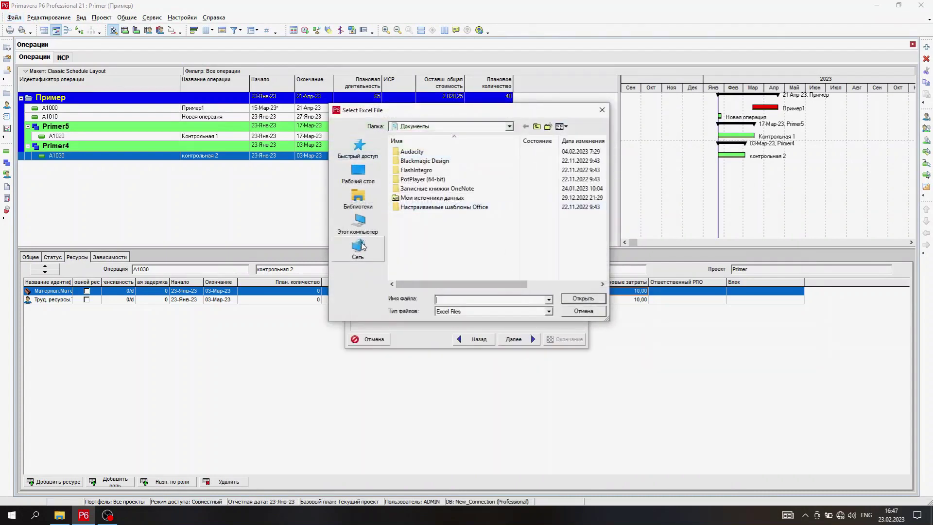
click(358, 225)
scroll(501, 262, down, 2)
double_click(474, 279)
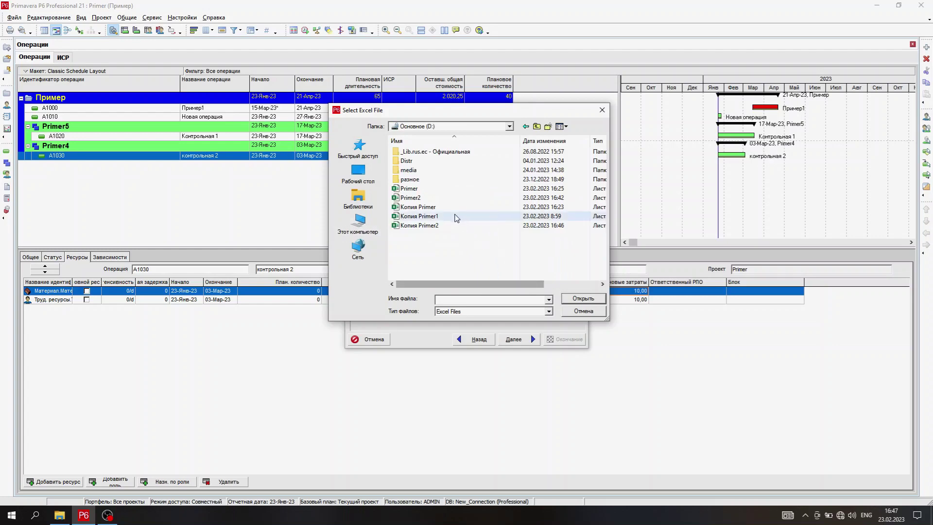
click(456, 226)
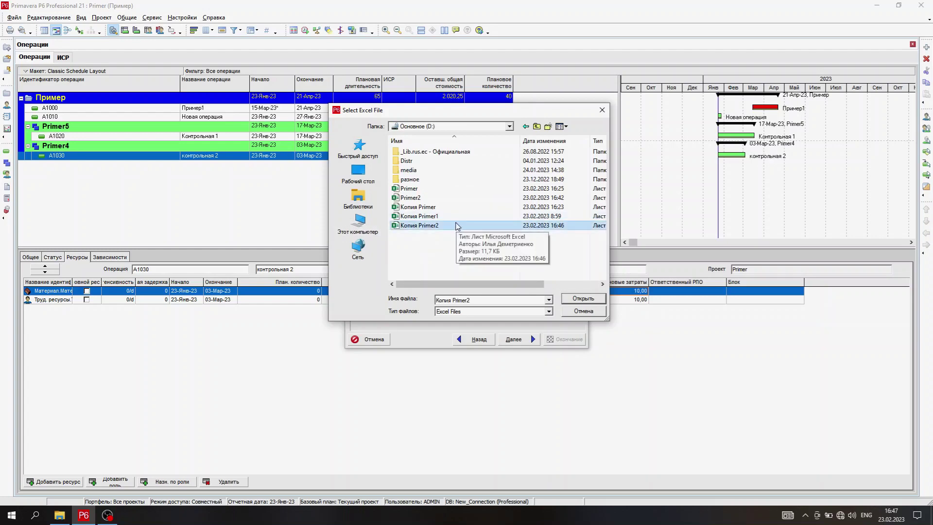
double_click(457, 226)
click(533, 339)
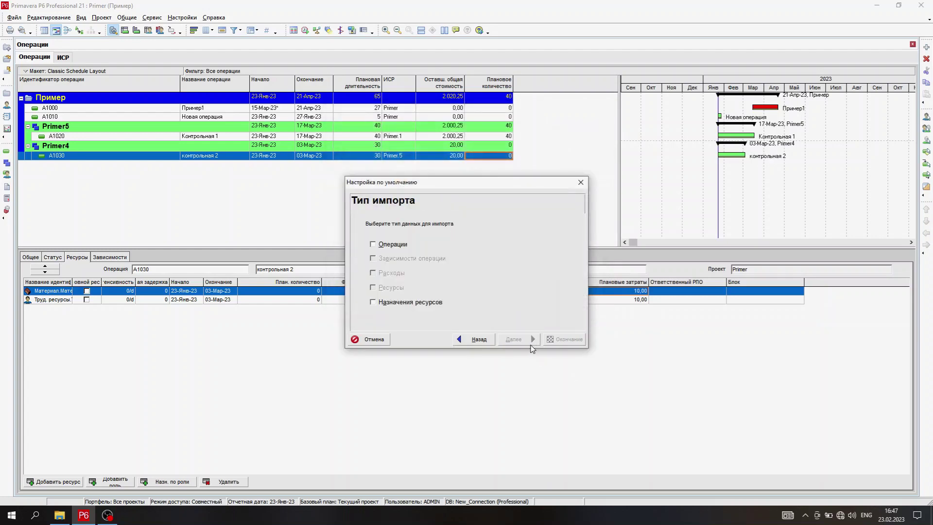
- Select activities (Операции) and resource assignments (Назначения ресурсов) as the data types to import
click(411, 301)
click(393, 244)
click(527, 341)
- Assign Primer as the existing project to update, run the import and close the import wizard
click(528, 340)
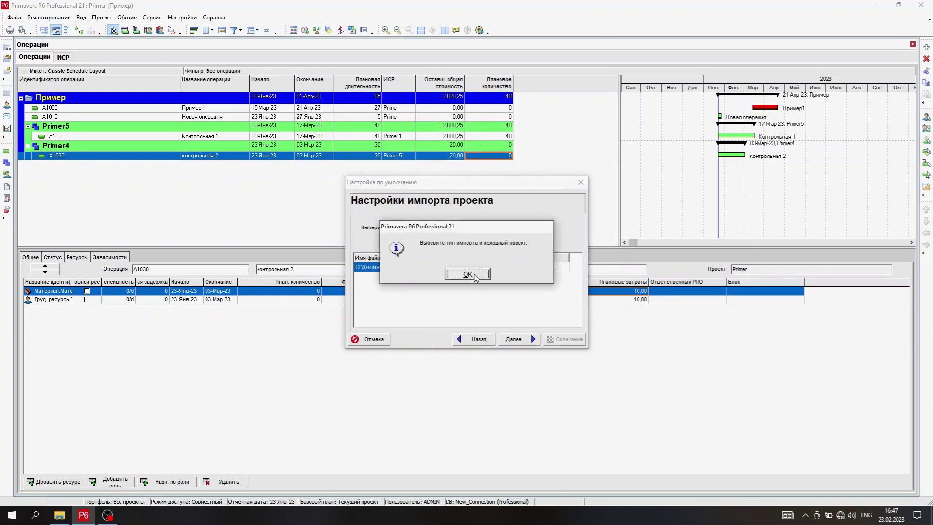
click(473, 274)
click(545, 268)
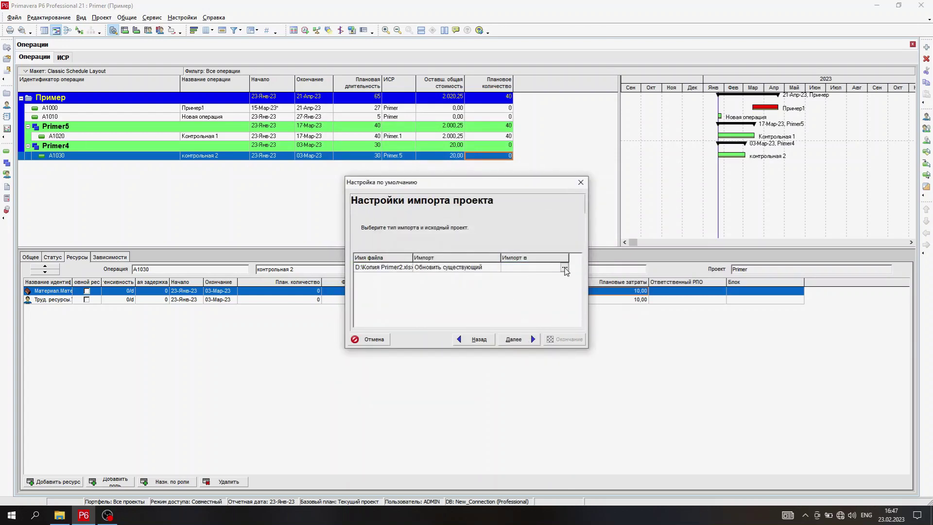
click(563, 267)
double_click(155, 129)
click(513, 339)
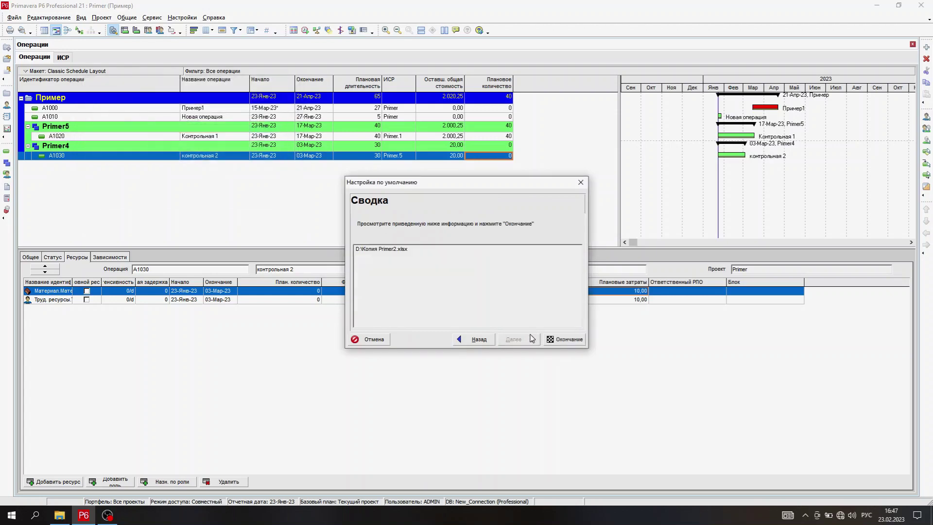
click(565, 340)
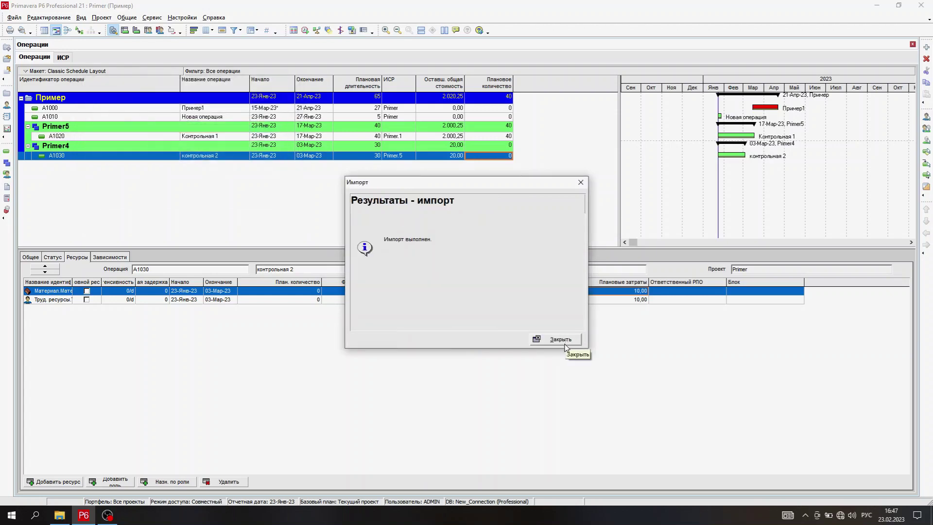
click(558, 340)
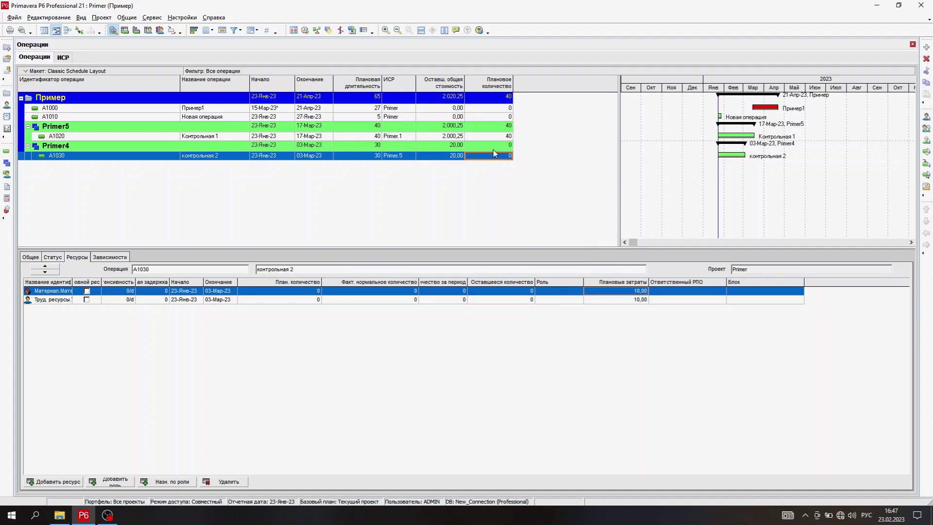
- Examine the planned durations and resource assignments of activities A1020 and A1030
click(376, 156)
click(372, 140)
drag(370, 161, 369, 164)
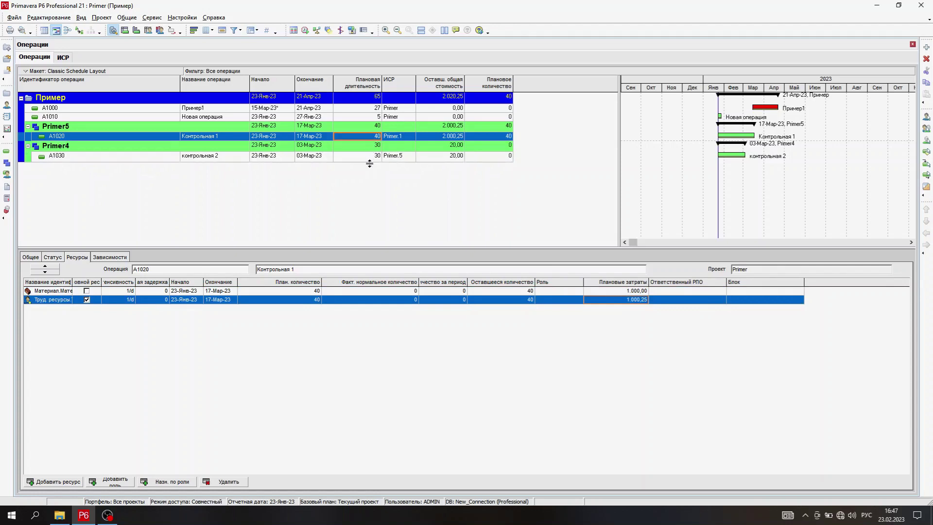
click(370, 160)
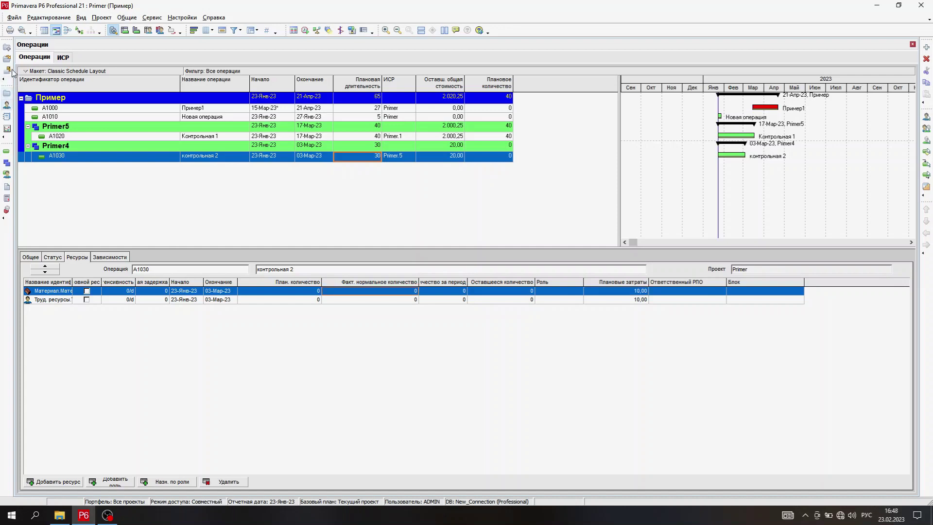
- Start an XLSX export that includes activities (Операции) and resource assignments (Назначения ресурсов)
click(20, 18)
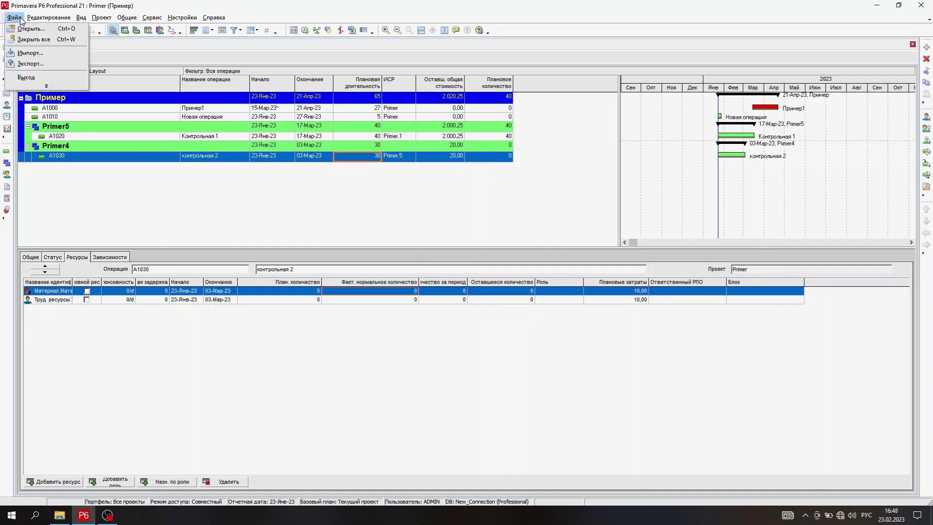
click(46, 63)
click(371, 267)
click(374, 278)
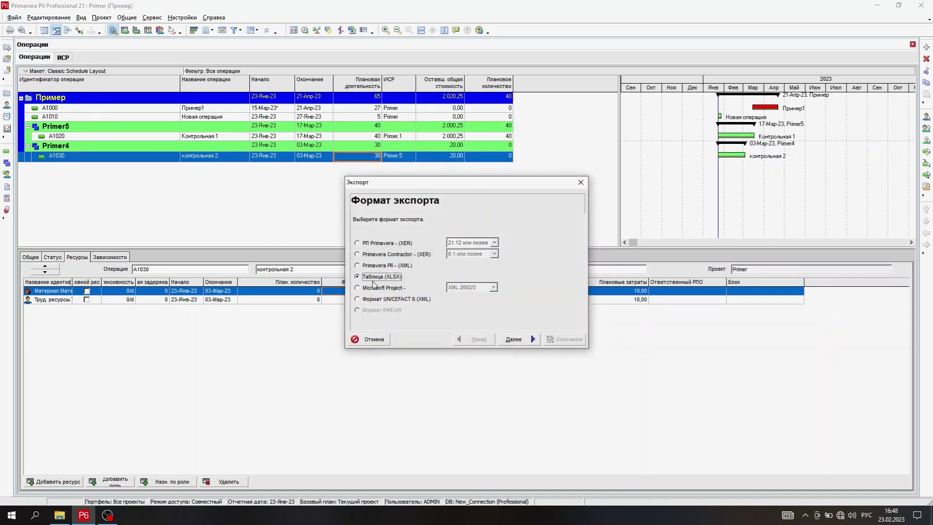
click(514, 338)
click(389, 242)
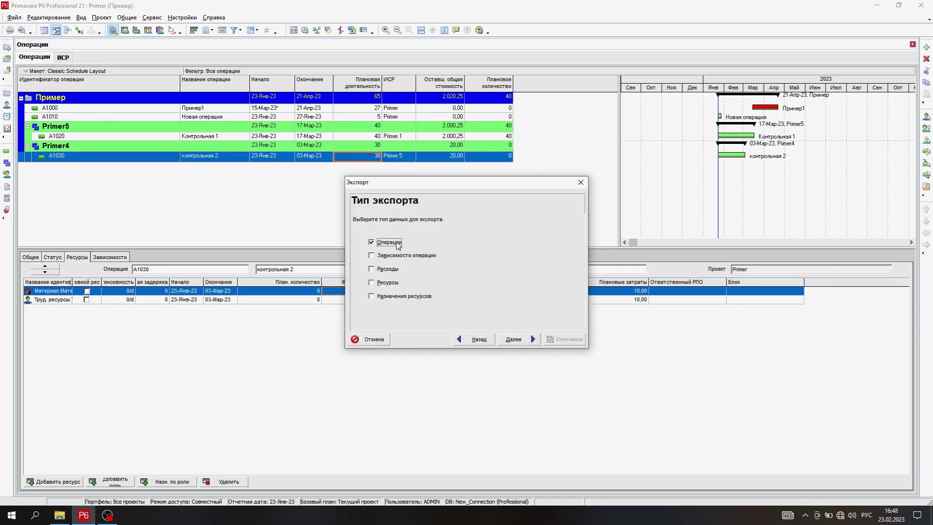
click(404, 296)
click(533, 340)
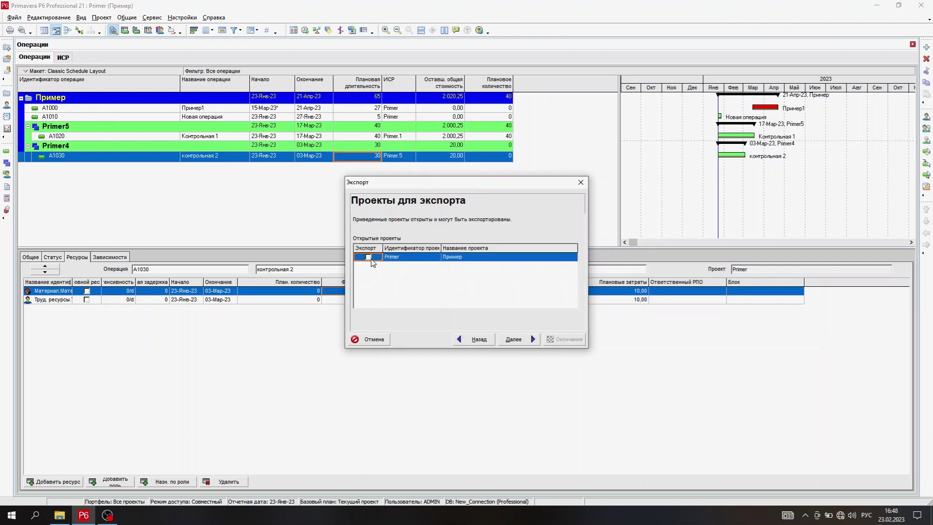
- For the Primer project, add the Плановое количество column to the resource assignment columns of the Для примера template
click(534, 342)
click(534, 307)
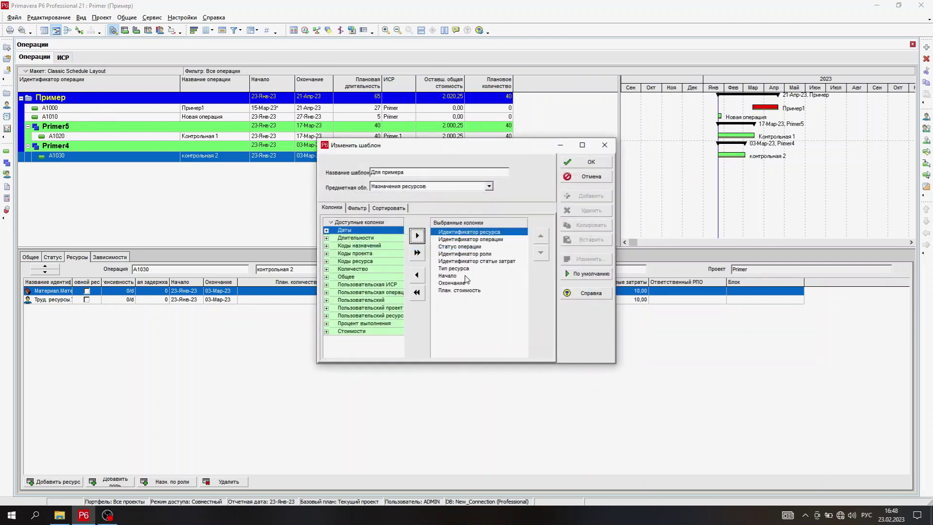
double_click(341, 271)
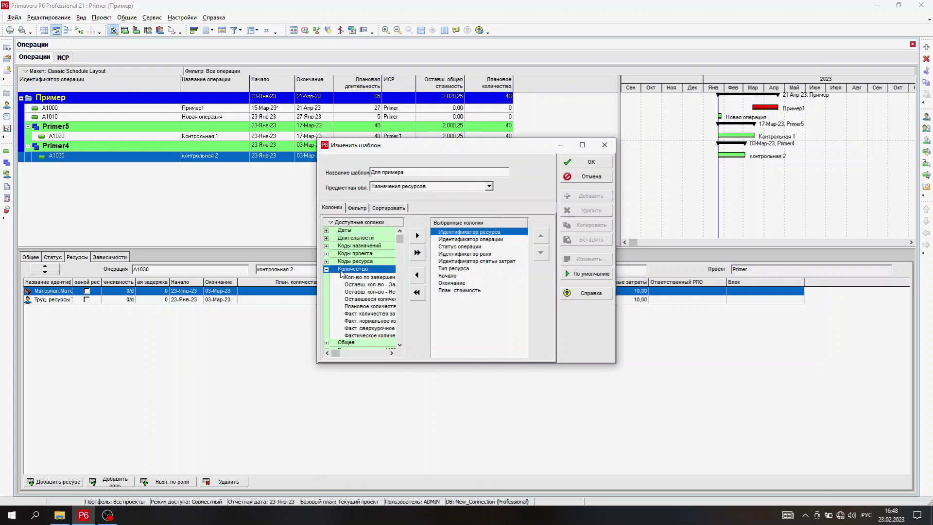
click(368, 305)
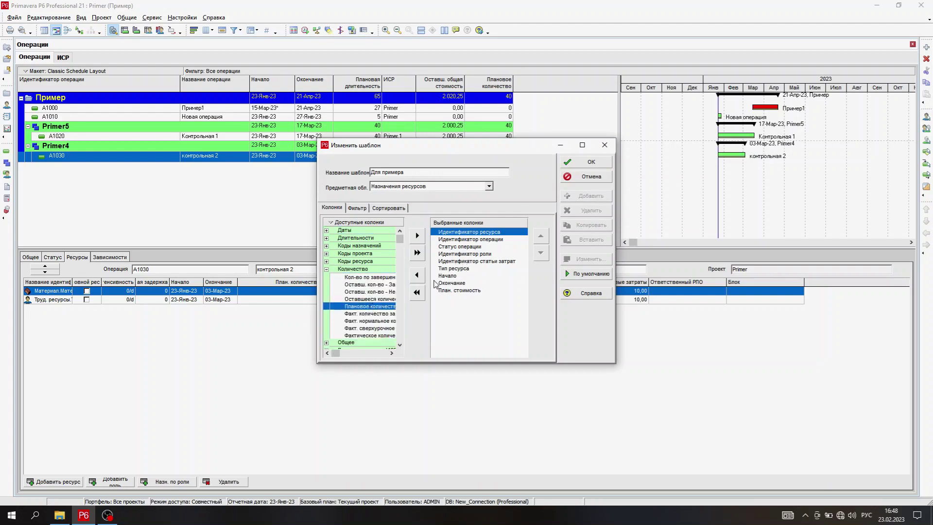
click(457, 294)
click(417, 236)
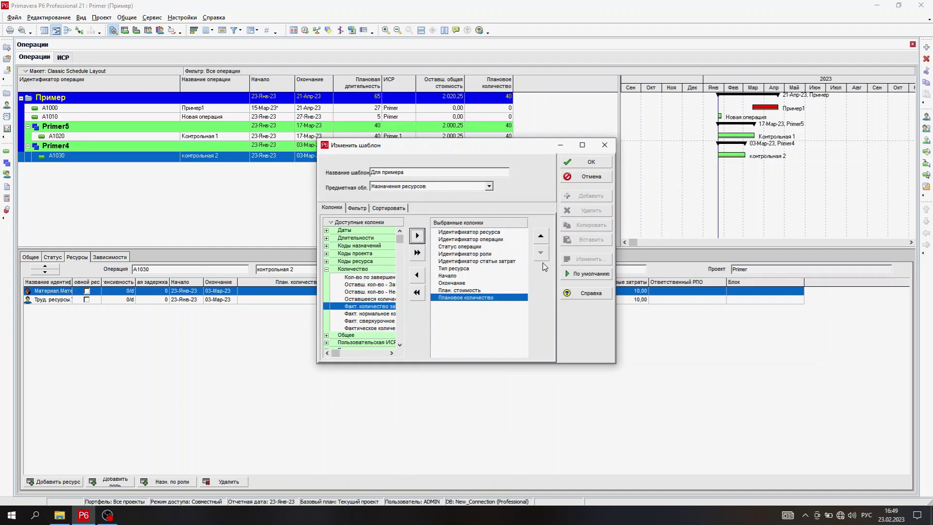
click(591, 162)
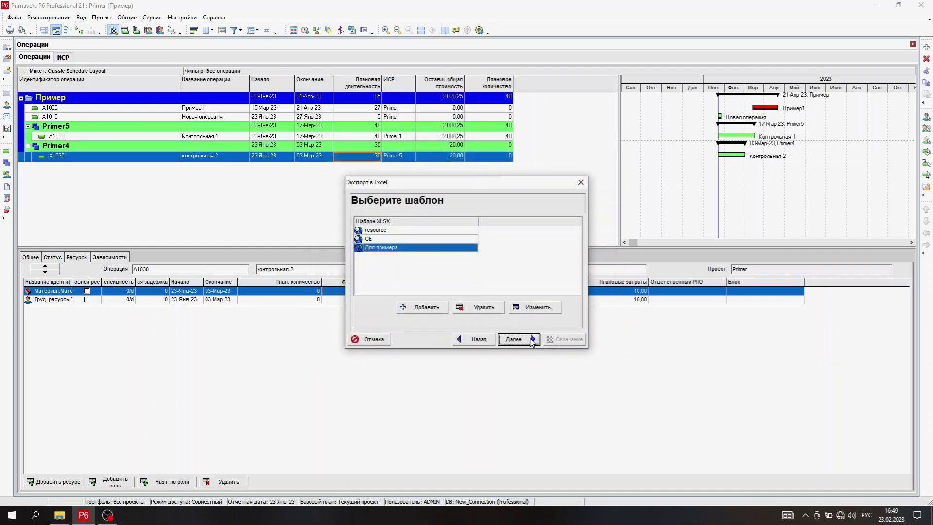
- Export the project with the Для примера template to D:\Primer.xlsx and close the export wizard
click(533, 340)
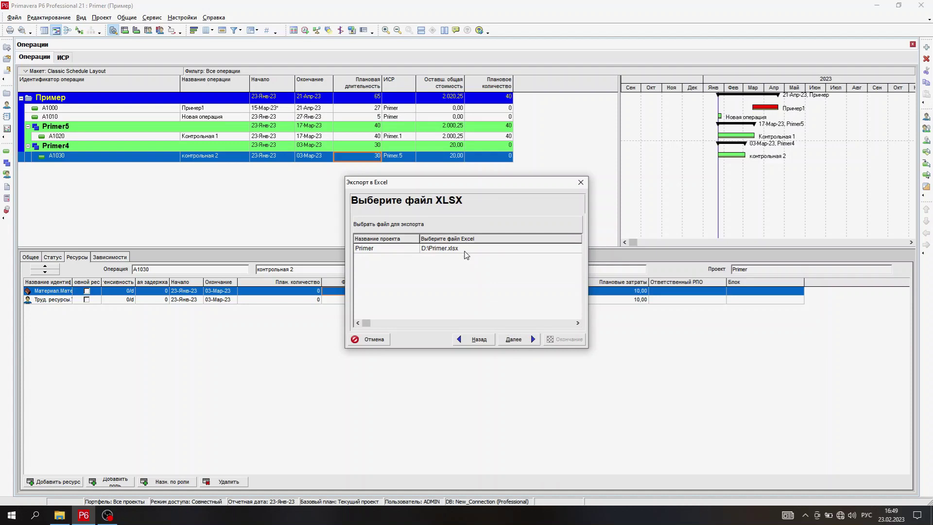
click(529, 339)
click(564, 340)
click(554, 339)
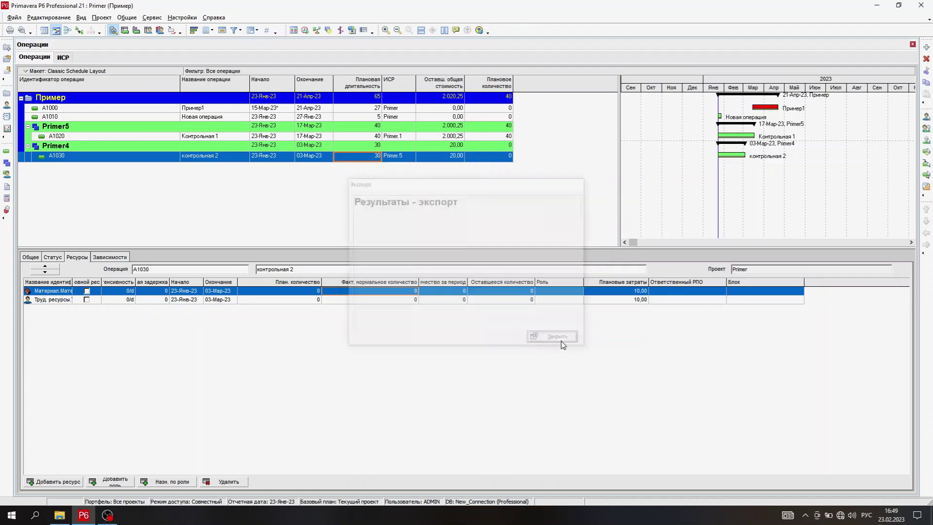
- Open the exported Primer workbook from drive D: in Excel and show its TASKRSRC sheet
click(59, 515)
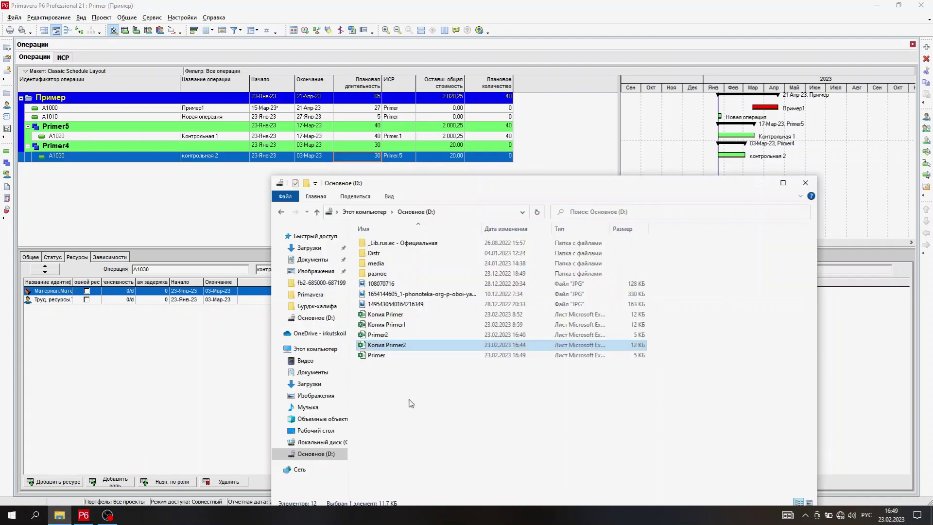
double_click(428, 356)
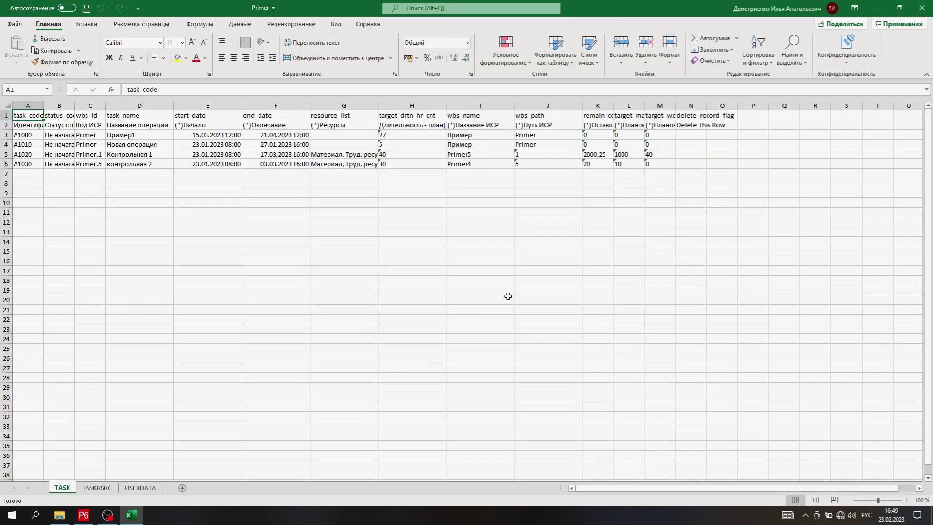
click(547, 252)
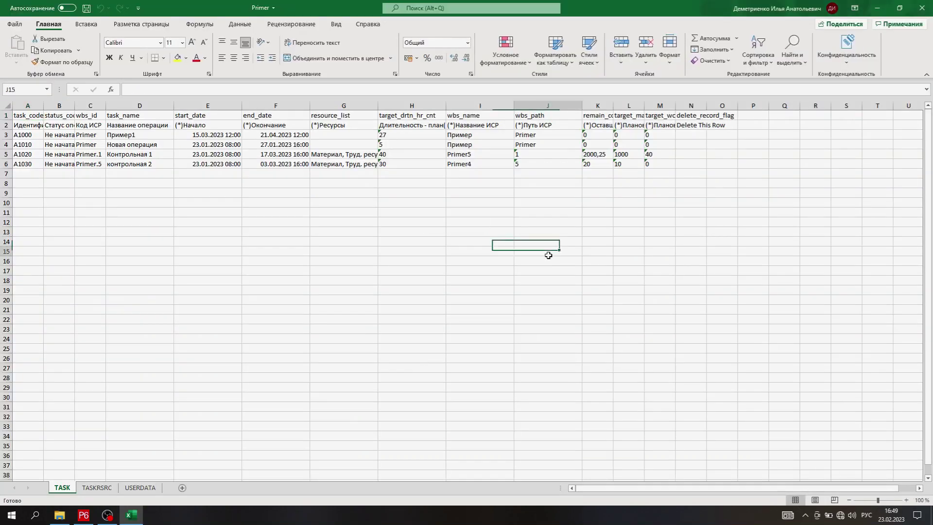
click(97, 487)
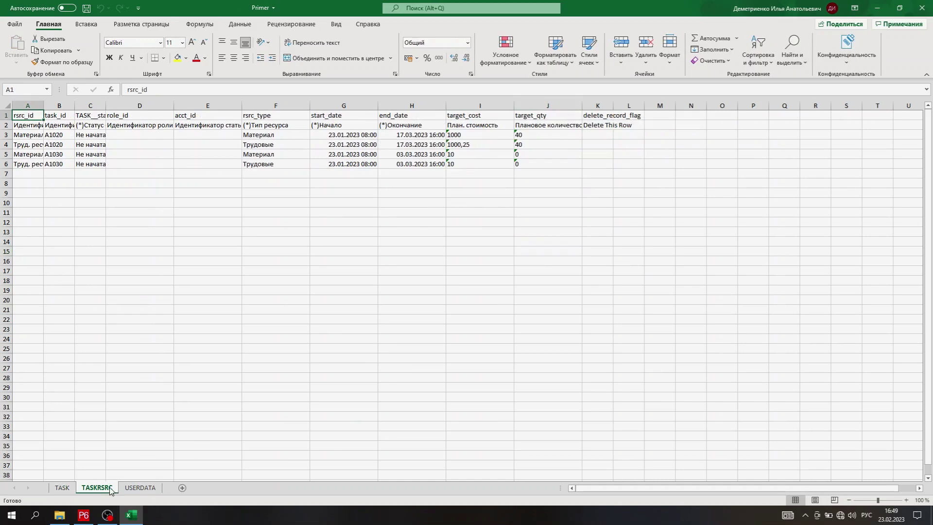
- Set the planned quantity of Материал on A1030 to 90, entered as text with a leading apostrophe
click(548, 164)
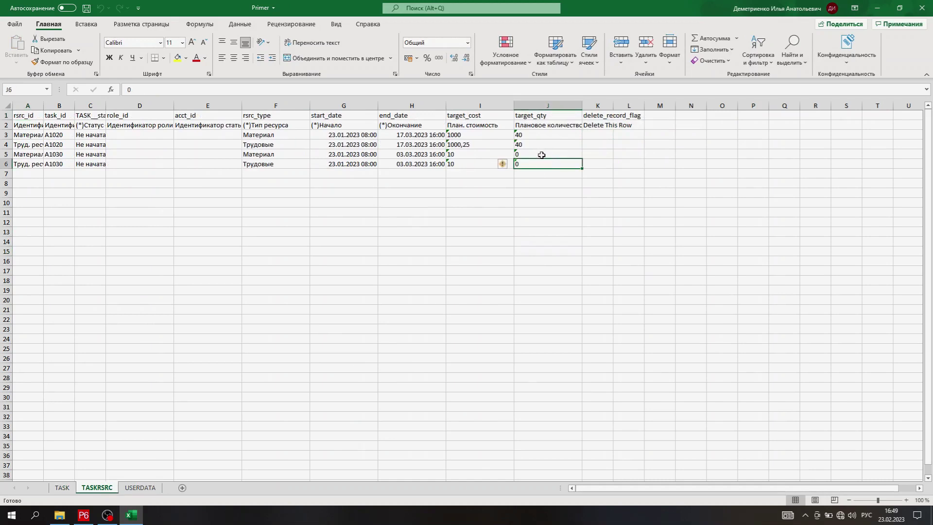
double_click(542, 155)
drag(542, 155, 507, 165)
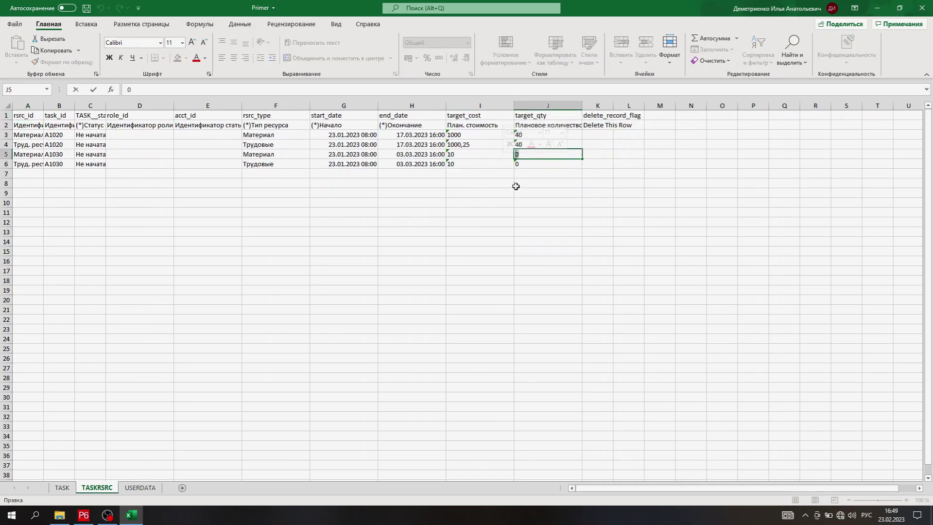
key(BackSpace)
key(alt+shift)
text('90)
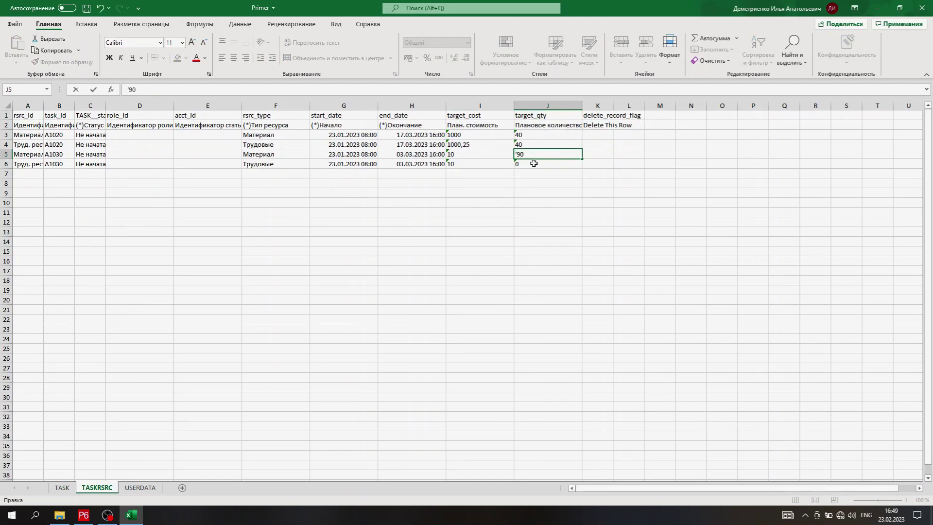
- Set the planned quantity of Труд. ресурсы on A1030 to 1020, entered as text with a leading apostrophe
click(534, 164)
double_click(529, 165)
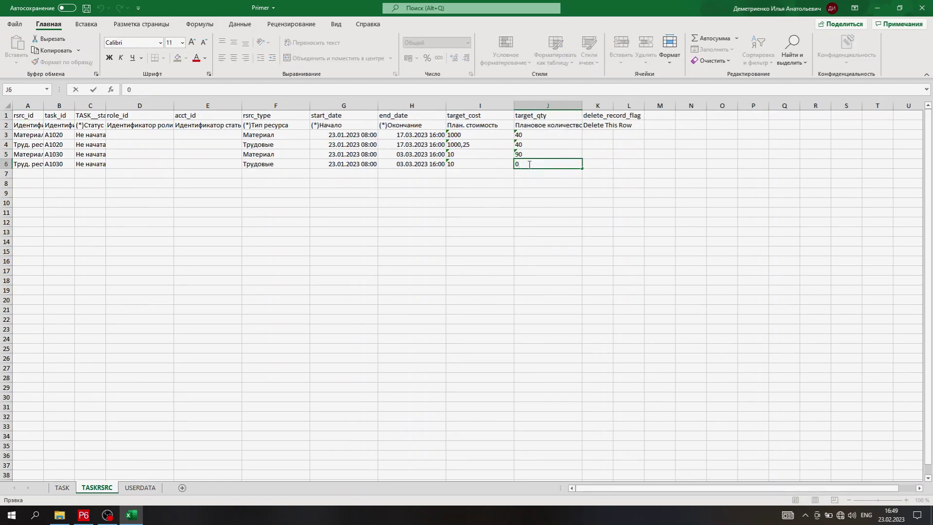
double_click(529, 164)
text('1020)
click(553, 210)
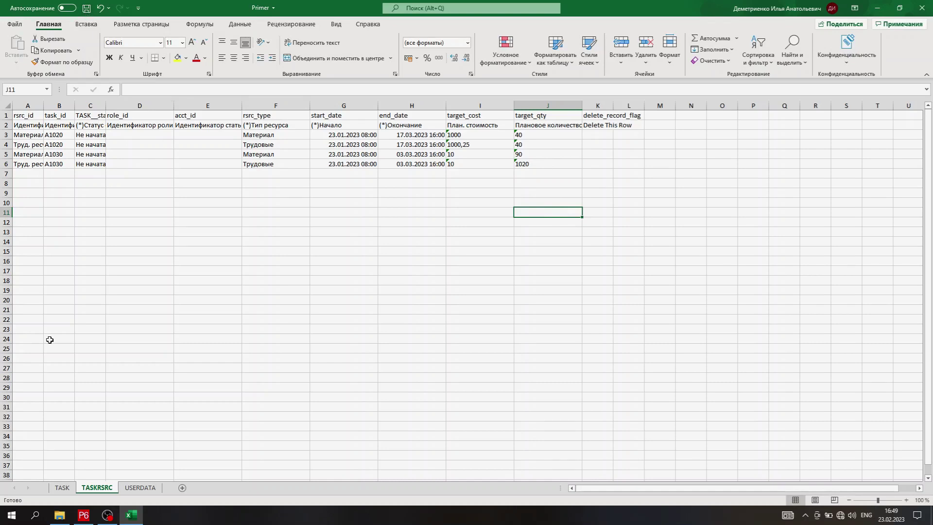
- Save the Primer workbook and switch to its TASK sheet
click(87, 8)
click(62, 487)
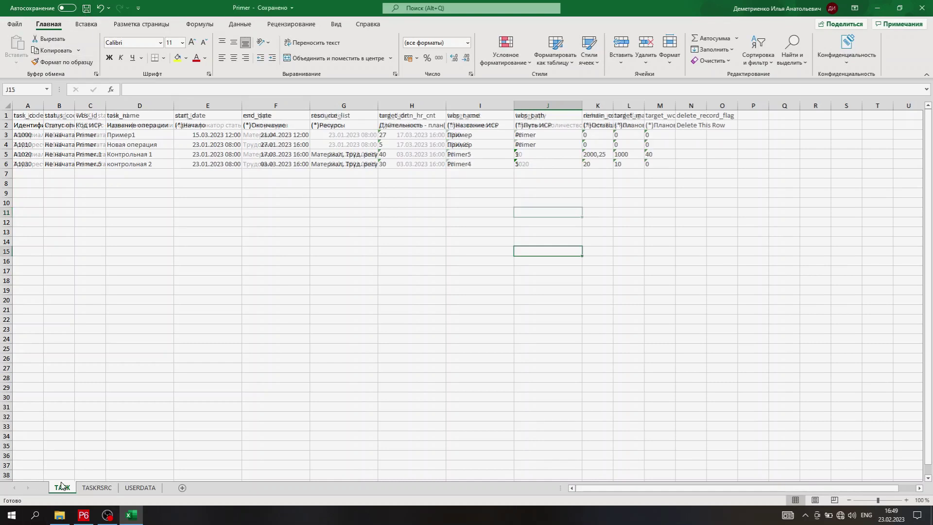
- Copy the entire A1030 activity row on the TASK sheet into row 7
click(25, 164)
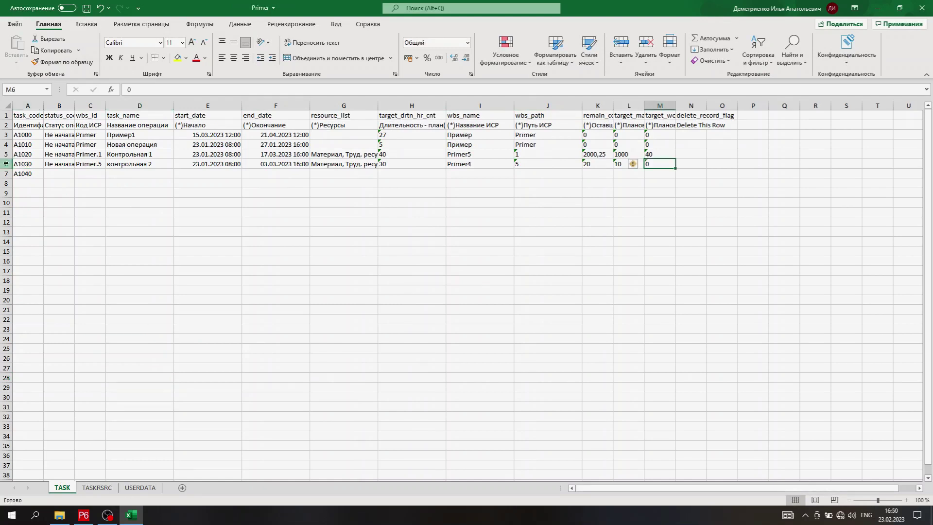
click(7, 163)
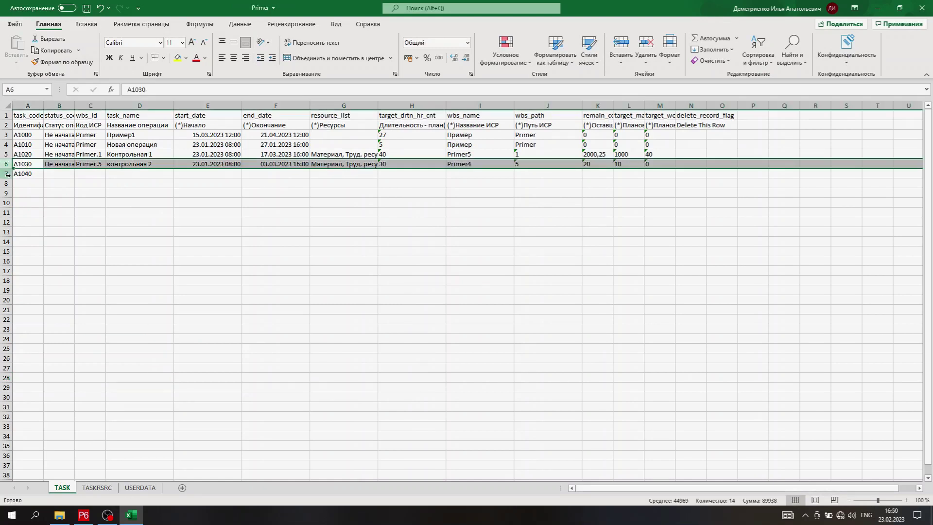
key(ctrl+c)
click(6, 174)
key(ctrl+v)
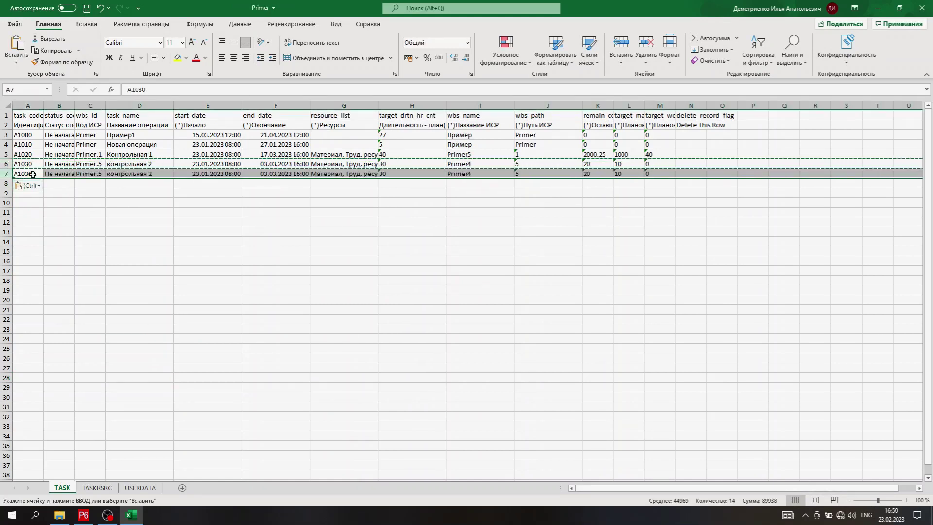
- Change the activity ID of the copied activity in row 7 to A1040
double_click(32, 173)
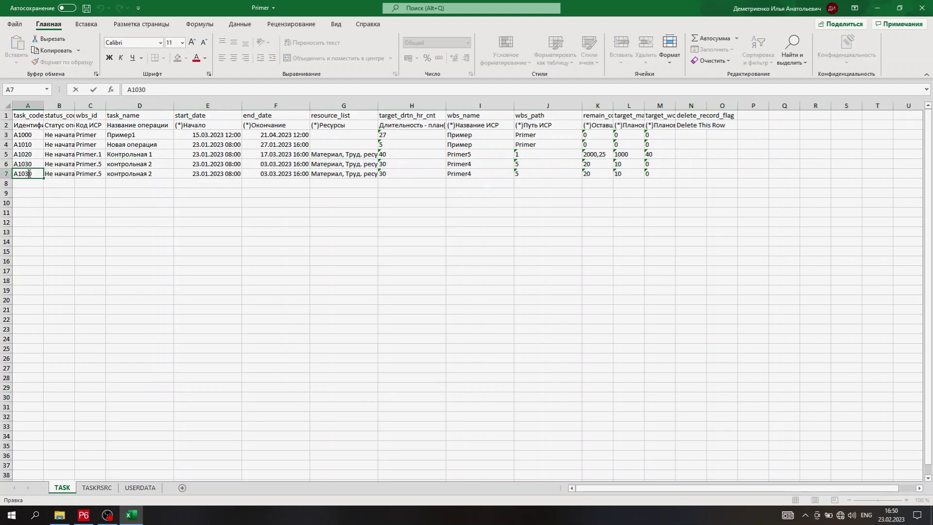
key(BackSpace)
key(BackSpace)
text(40)
click(88, 229)
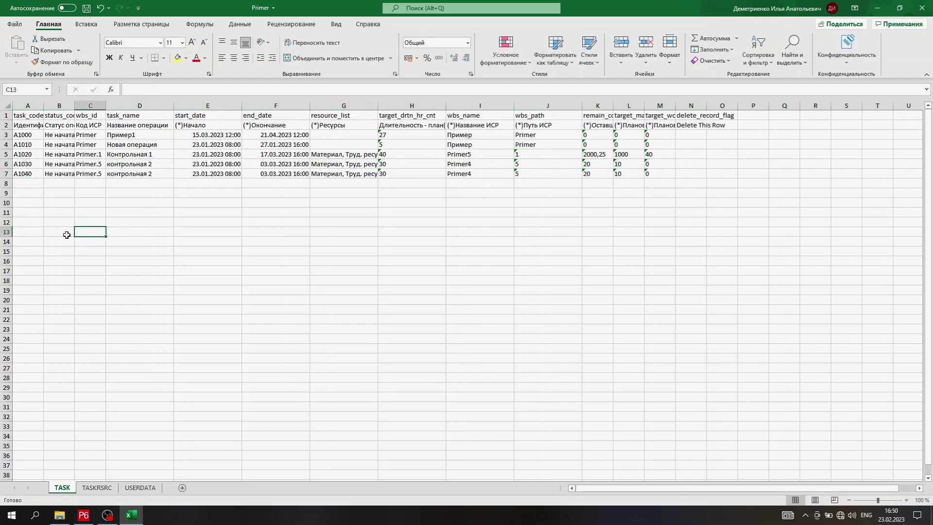
- On the TASKRSRC sheet, copy the two A1030 resource assignment rows into rows 7 and 8
click(101, 486)
drag(6, 155, 6, 164)
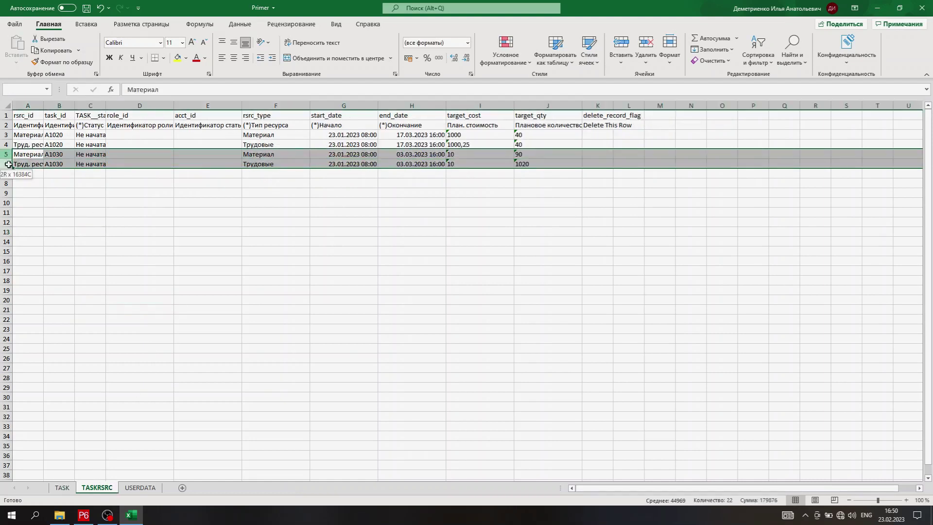
key(ctrl+c)
click(32, 176)
key(ctrl+v)
- Change the activity ID of both copied resource assignments in rows 7 and 8 to A1040
click(61, 180)
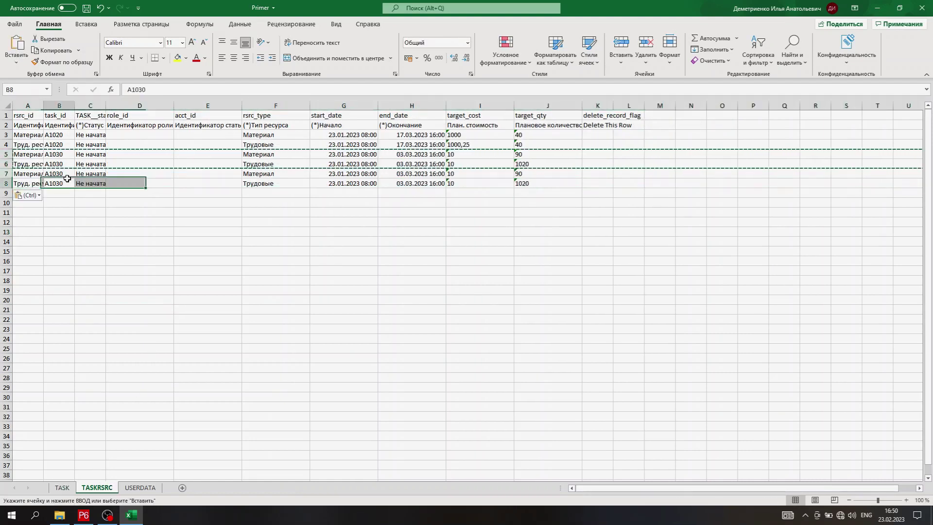
double_click(59, 174)
key(BackSpace)
text(4)
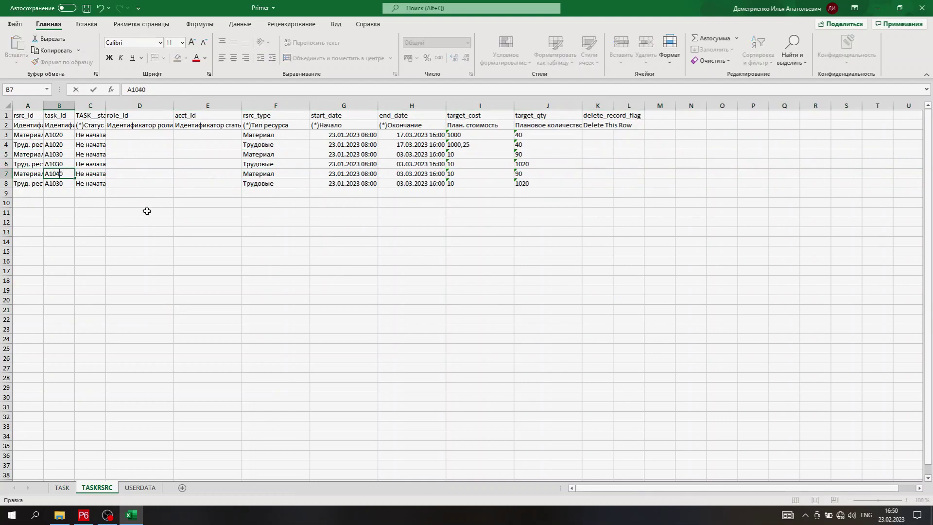
click(58, 182)
double_click(57, 179)
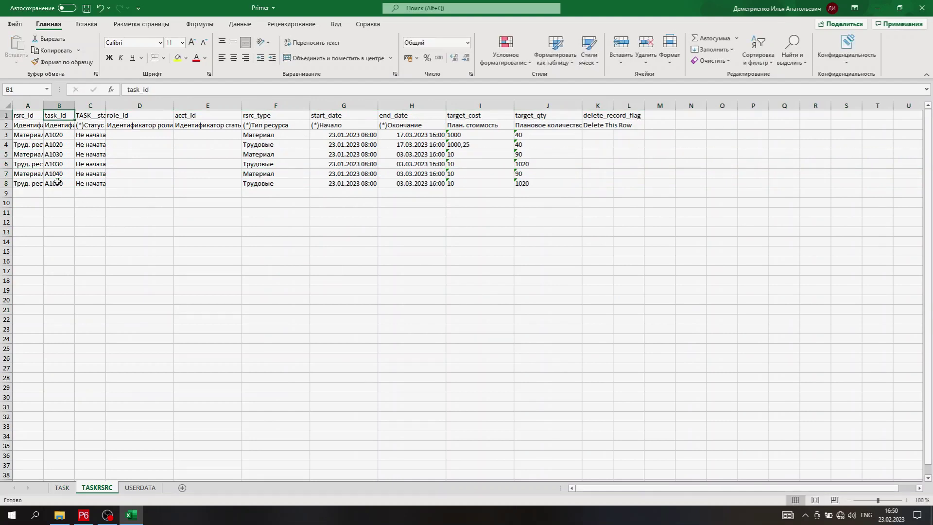
click(59, 184)
double_click(59, 184)
key(BackSpace)
text(4)
click(132, 254)
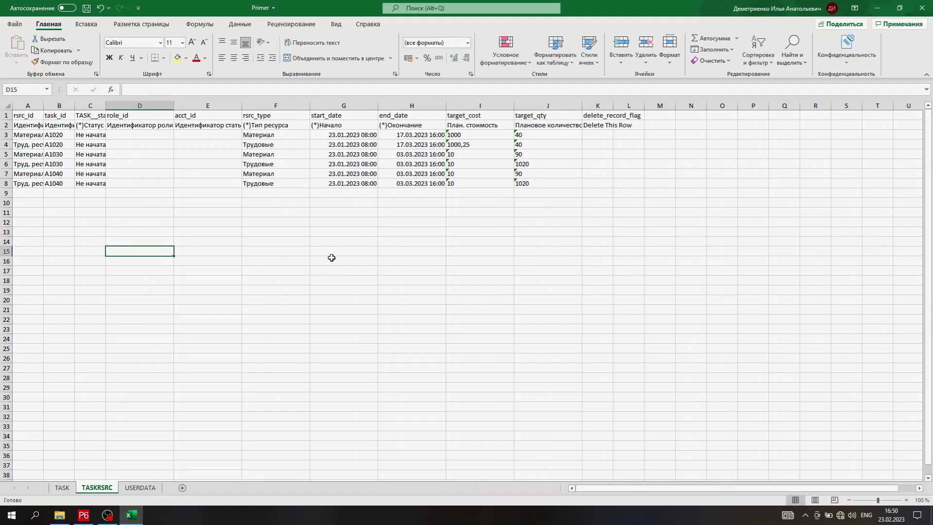
- Set the planned quantity of Материал on A1040 to 1020, keeping the leading apostrophe
click(545, 182)
key(Up)
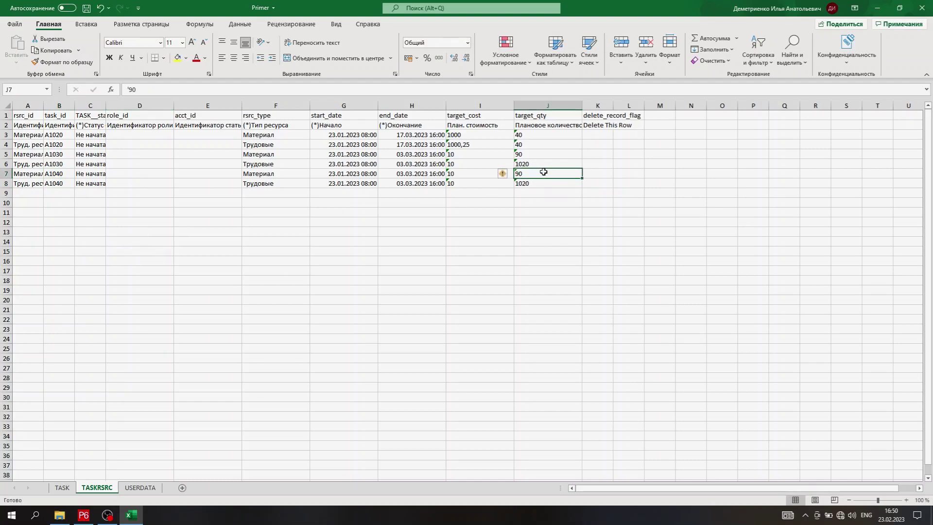
double_click(544, 174)
key(BackSpace)
key(BackSpace)
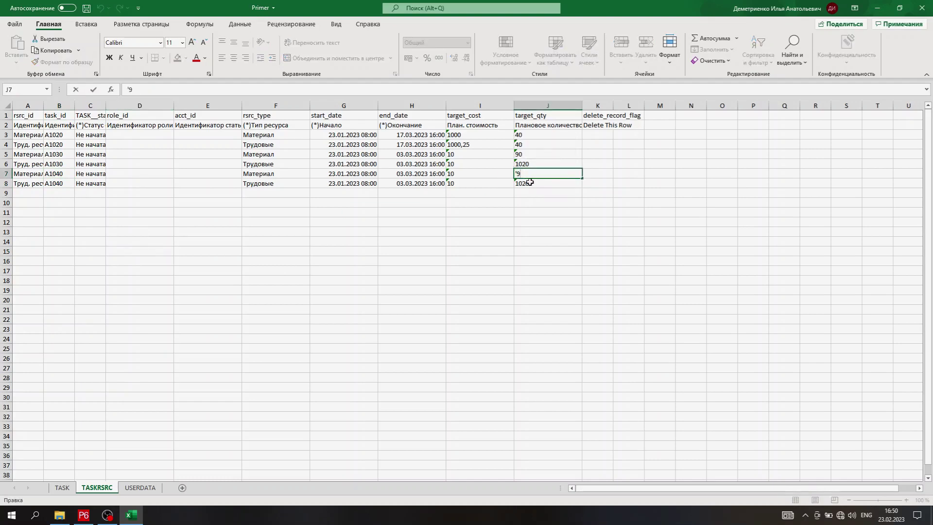
text(1020)
key(Return)
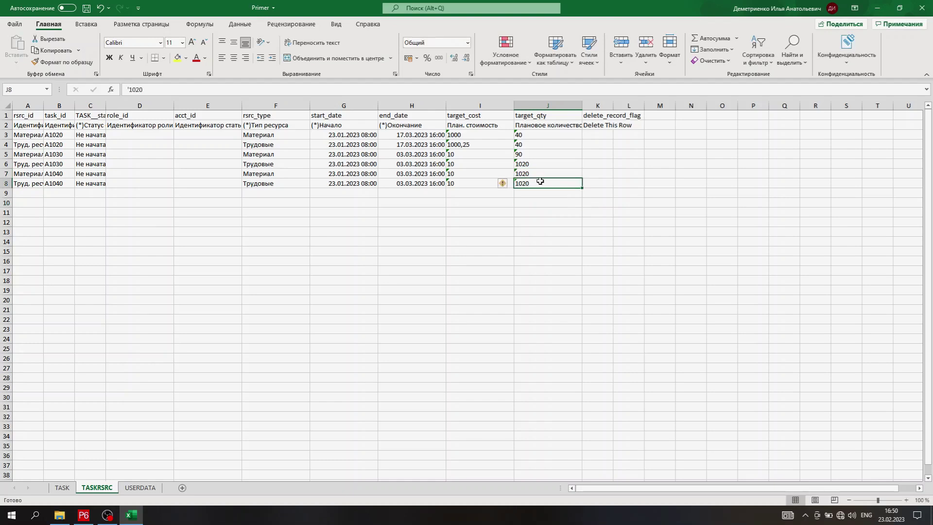
- Set the planned quantity of Труд. ресурсы on A1040 to 90 as text with a leading apostrophe, and save the workbook
double_click(525, 183)
text(90)
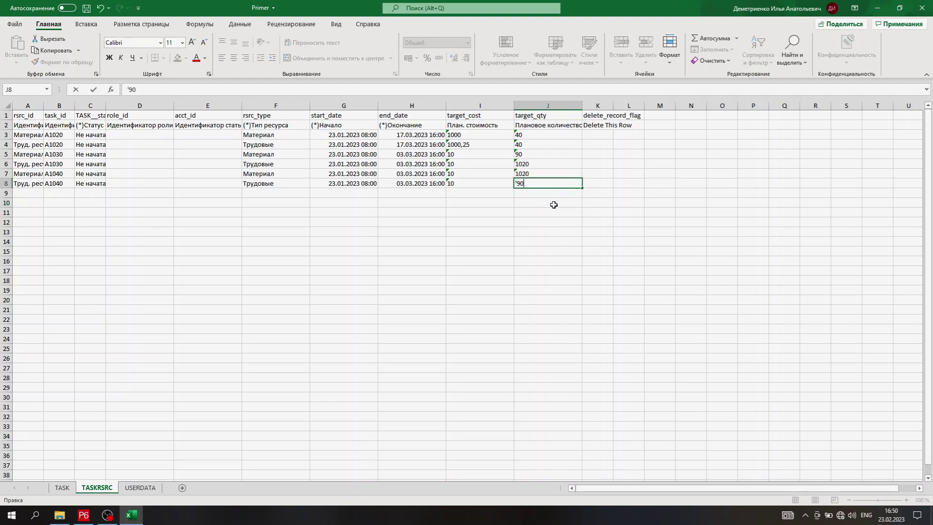
click(553, 212)
key(ctrl+s)
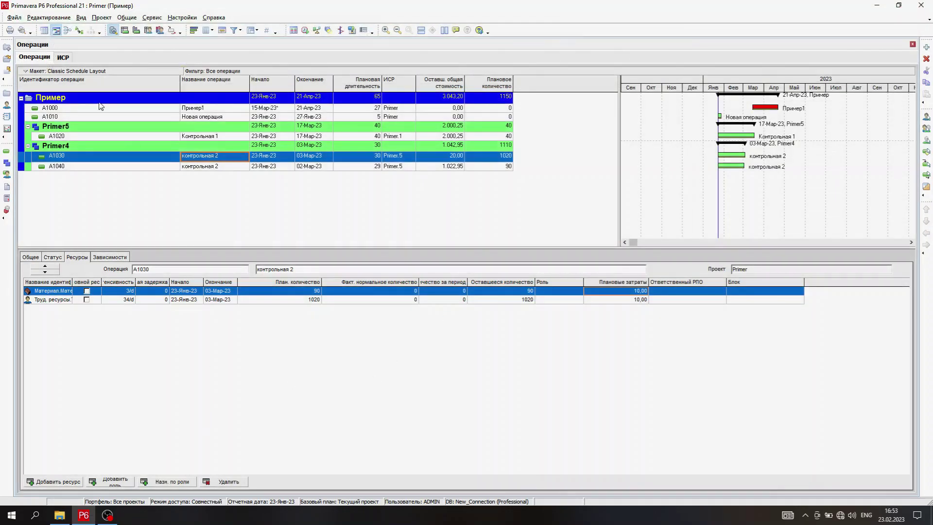
- Start an import in Primavera P6 using the Таблица (XLSX) format
click(14, 18)
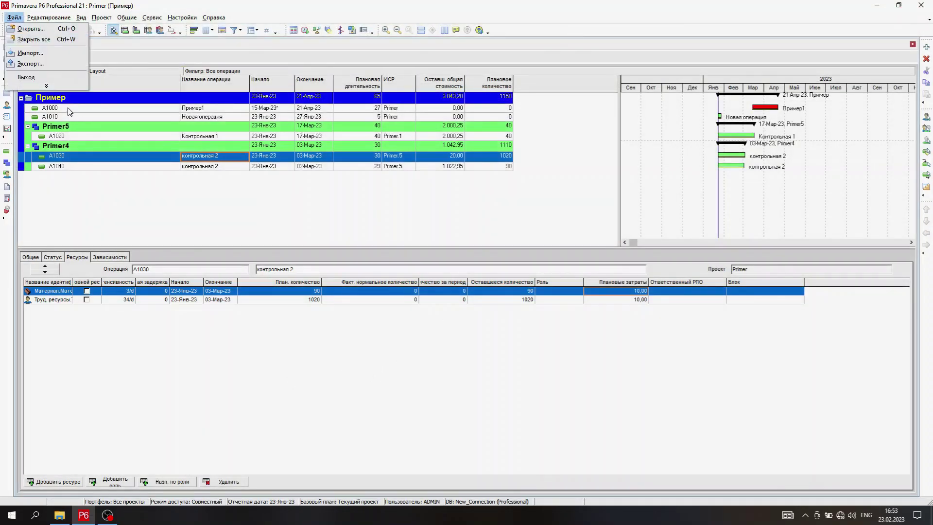
click(36, 52)
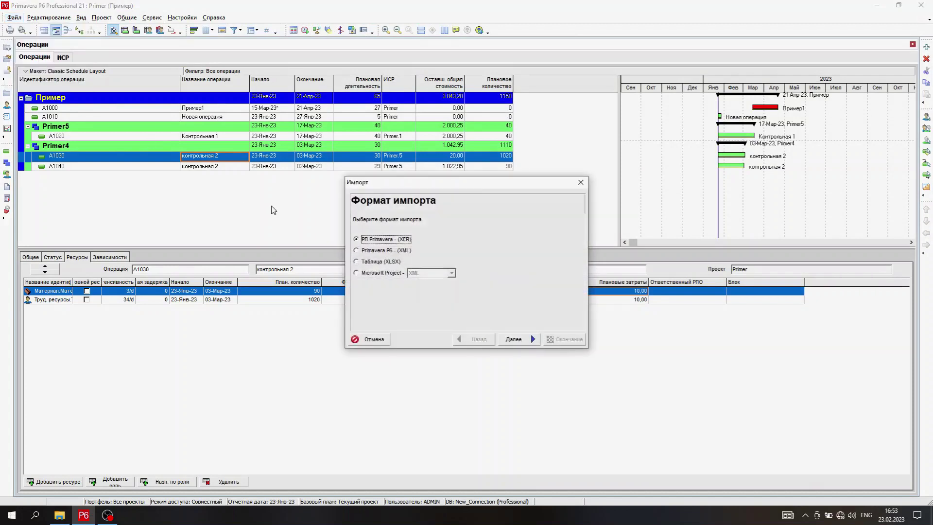
click(369, 263)
click(515, 339)
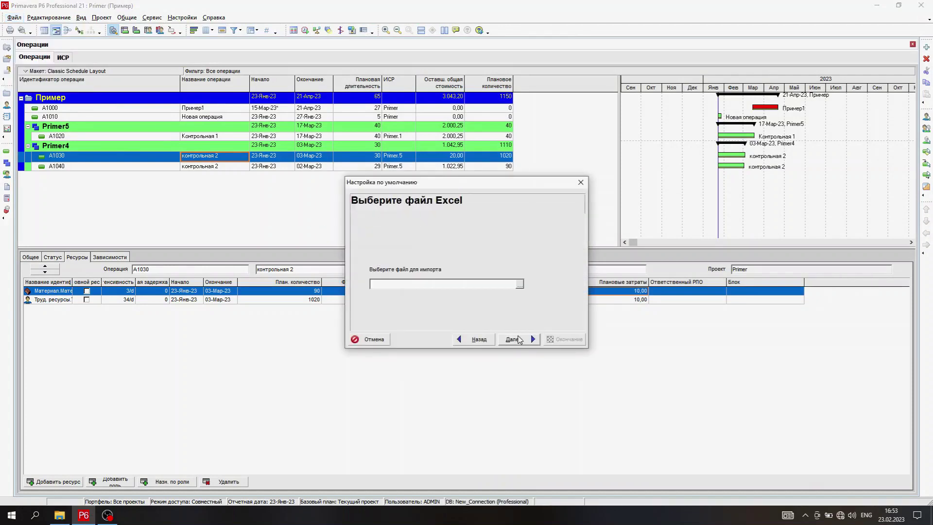
- Choose D:\Копия Primer.xlsx as the Excel file to import and continue to the import type
click(519, 284)
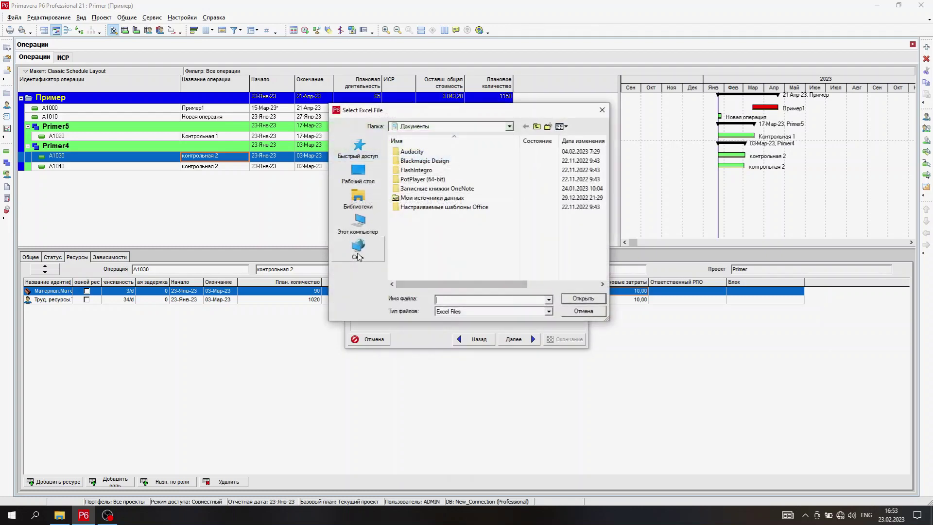
click(359, 223)
scroll(467, 218, down, 3)
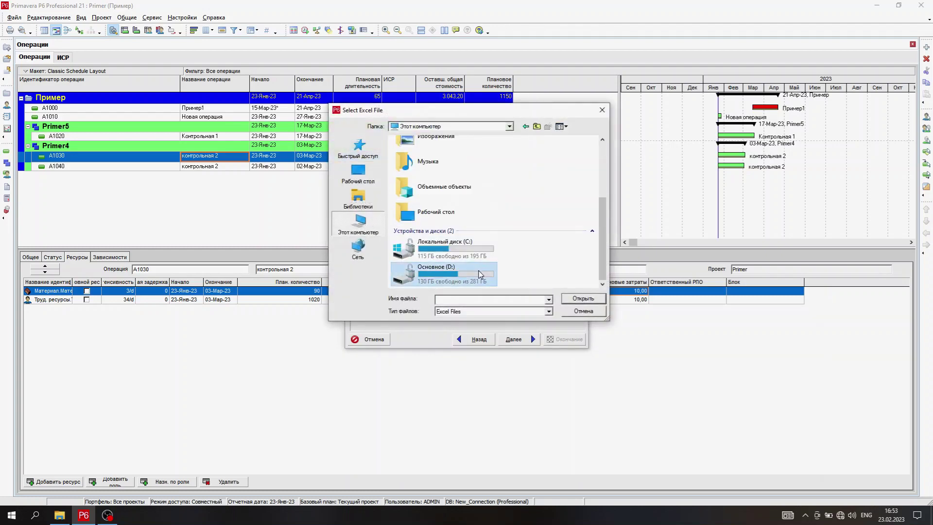
double_click(480, 275)
double_click(460, 215)
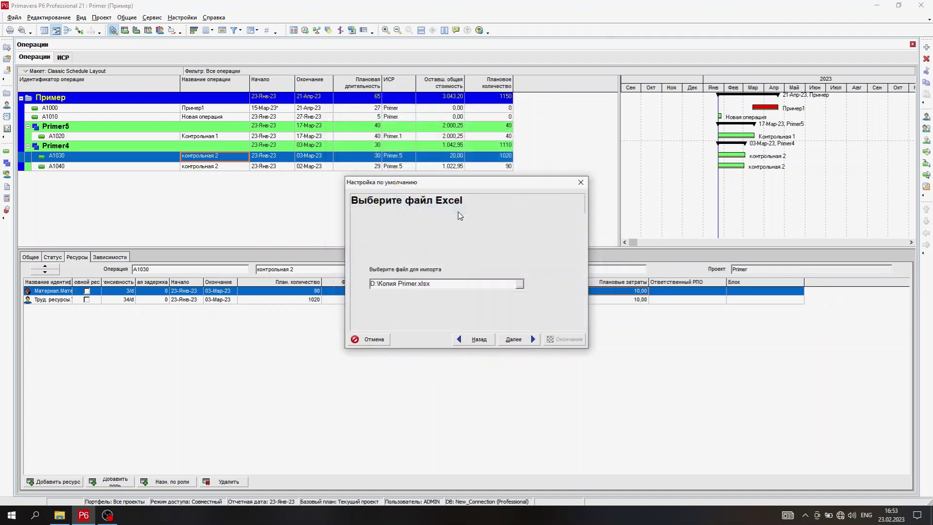
click(515, 339)
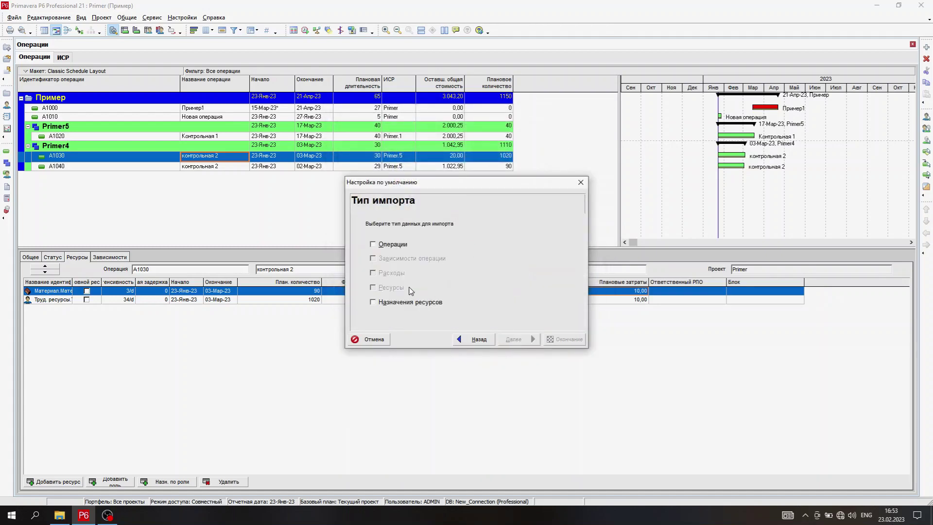
- Import only Назначения ресурсов, with the existing project Primer as the one to update
click(408, 302)
click(532, 339)
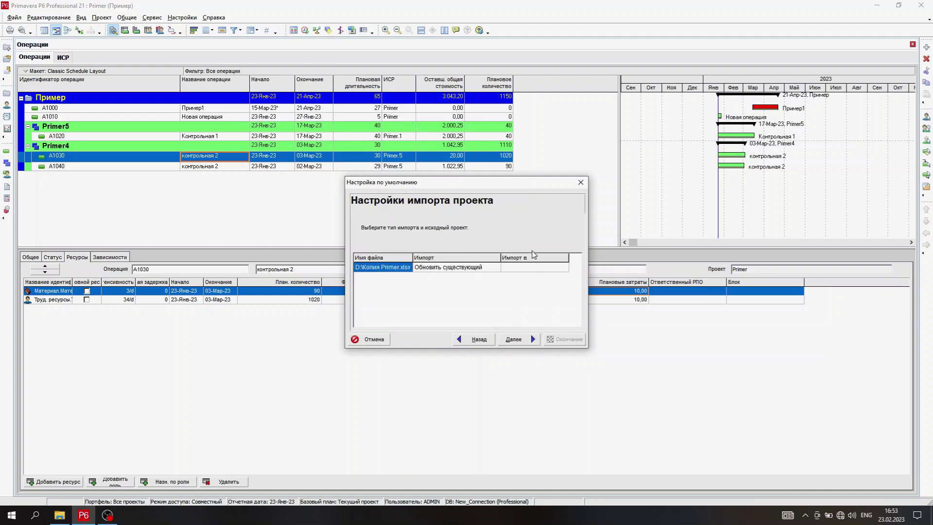
click(531, 267)
click(531, 267)
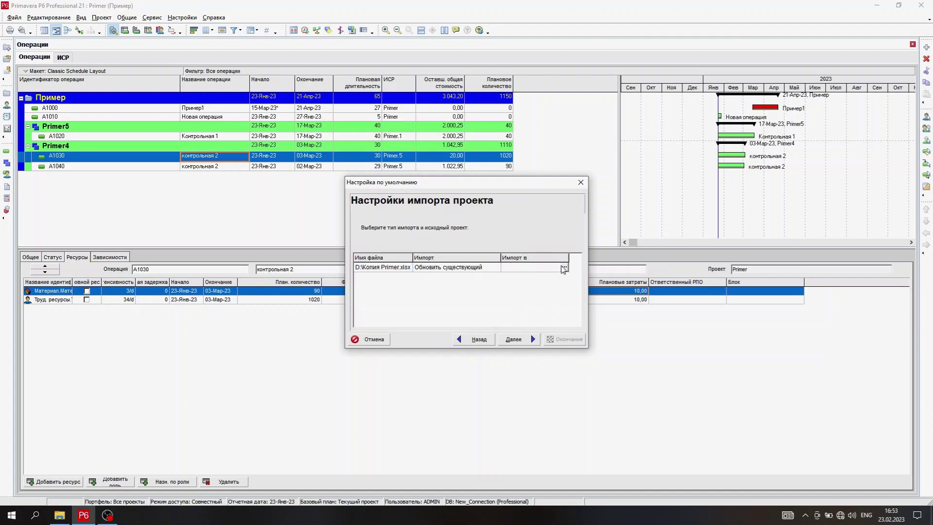
click(563, 268)
double_click(189, 138)
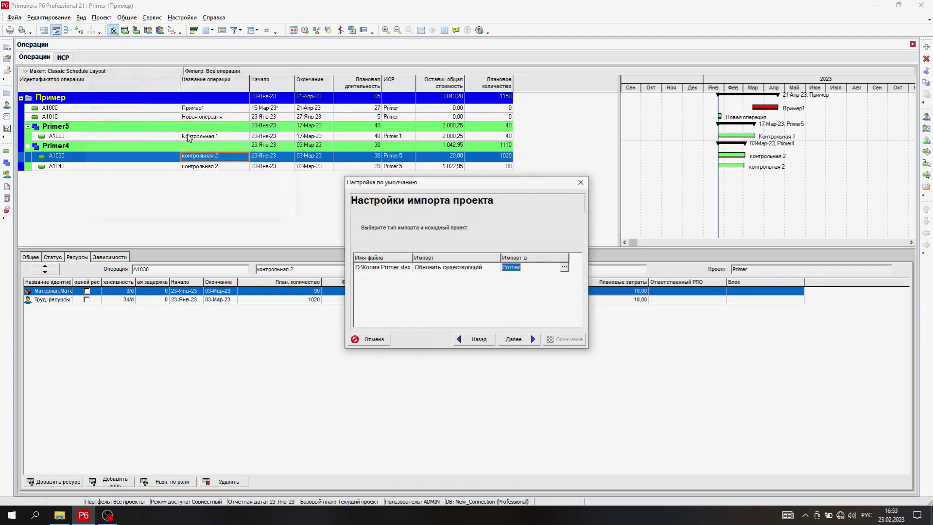
- Run the import, close its results and show the resource assignments of activity A1040
click(518, 340)
click(555, 342)
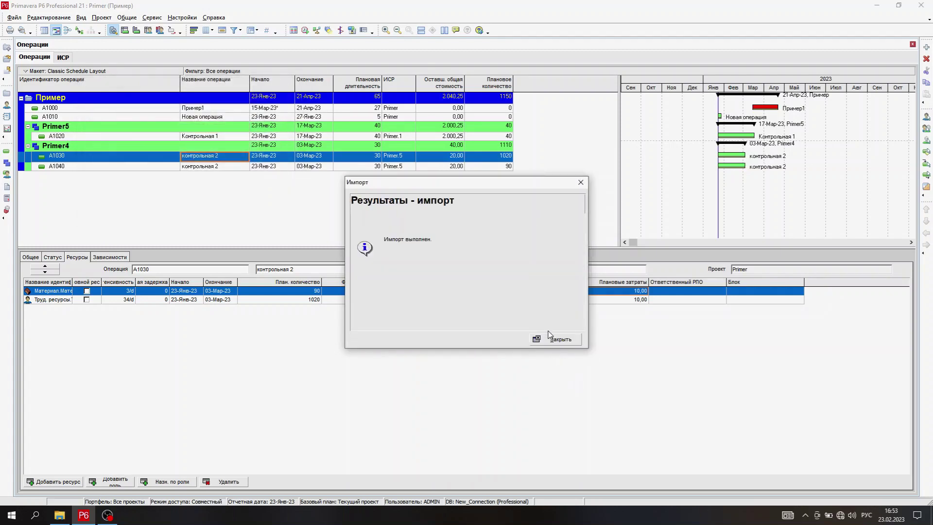
click(551, 339)
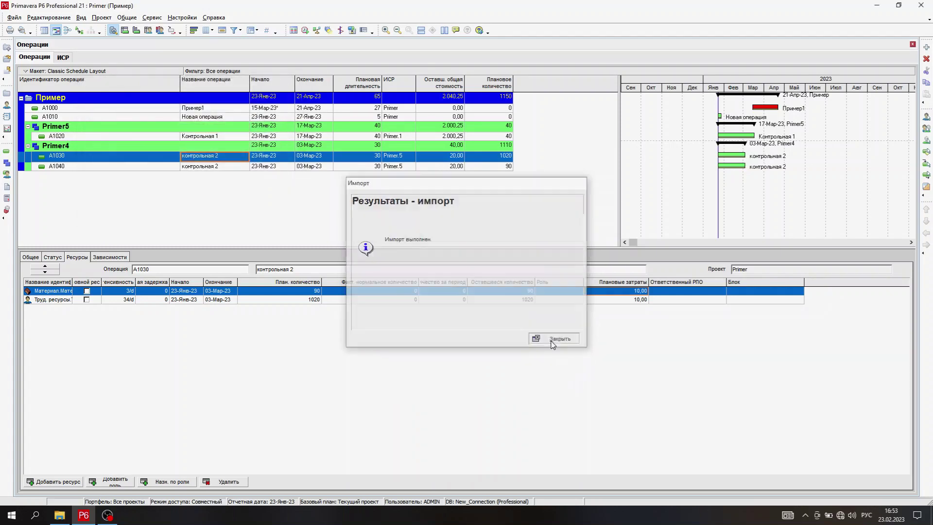
click(320, 167)
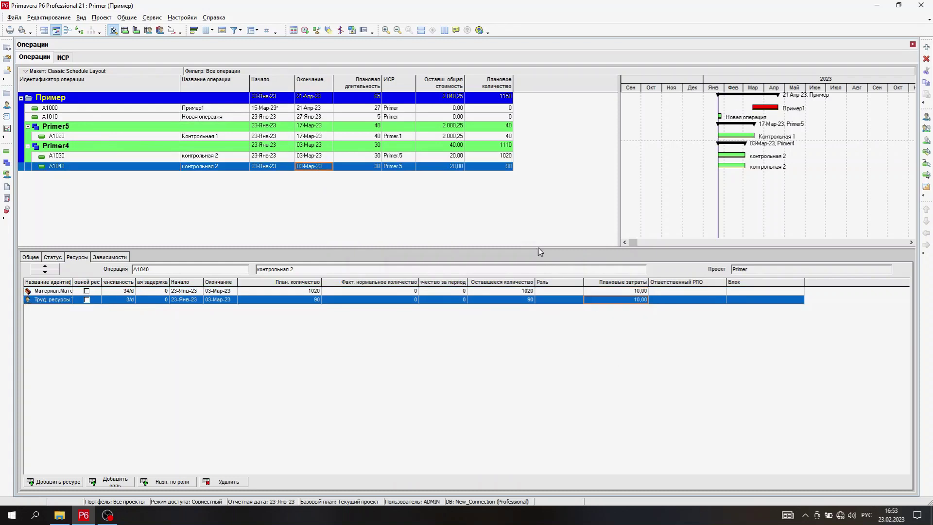